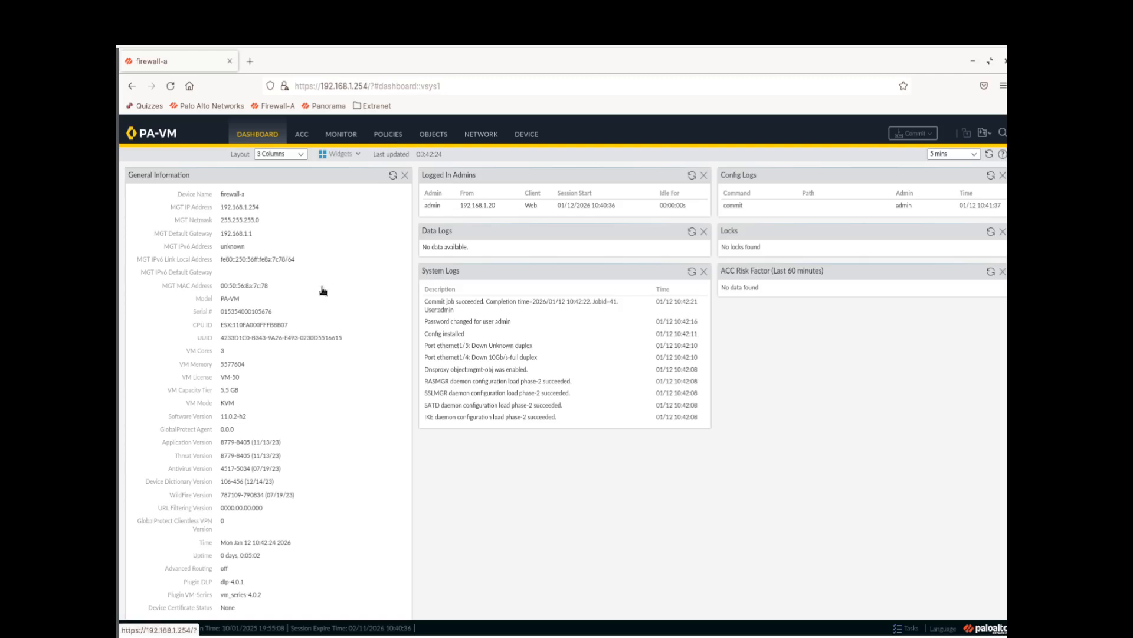
- Start a new security policy rule and name it Users-to-DMZ
left_click(388, 134)
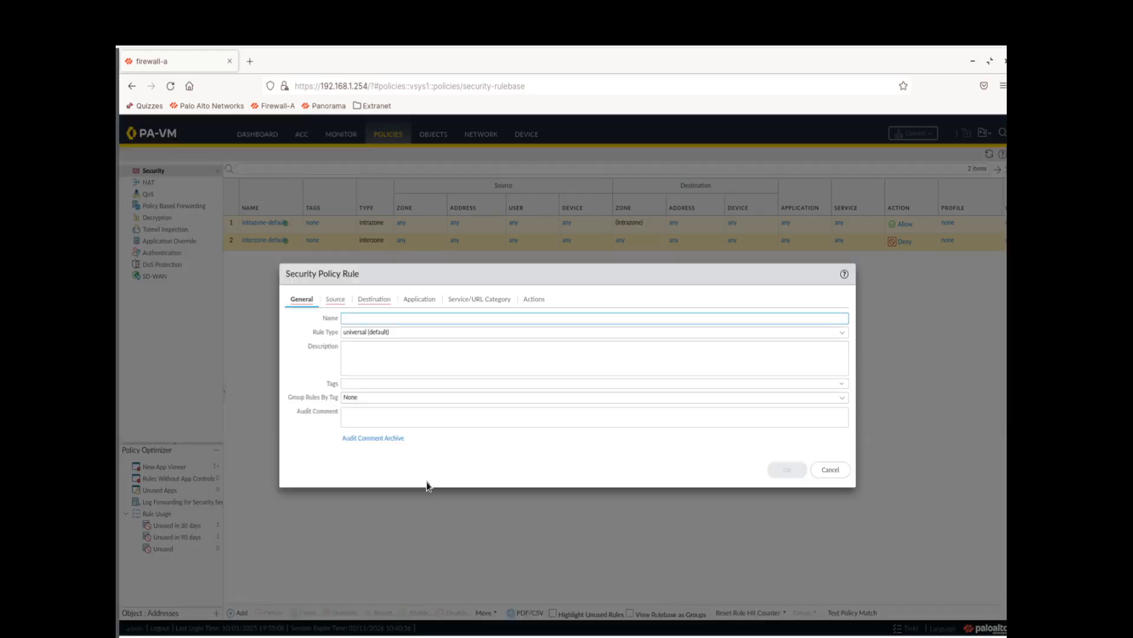
left_click(413, 316)
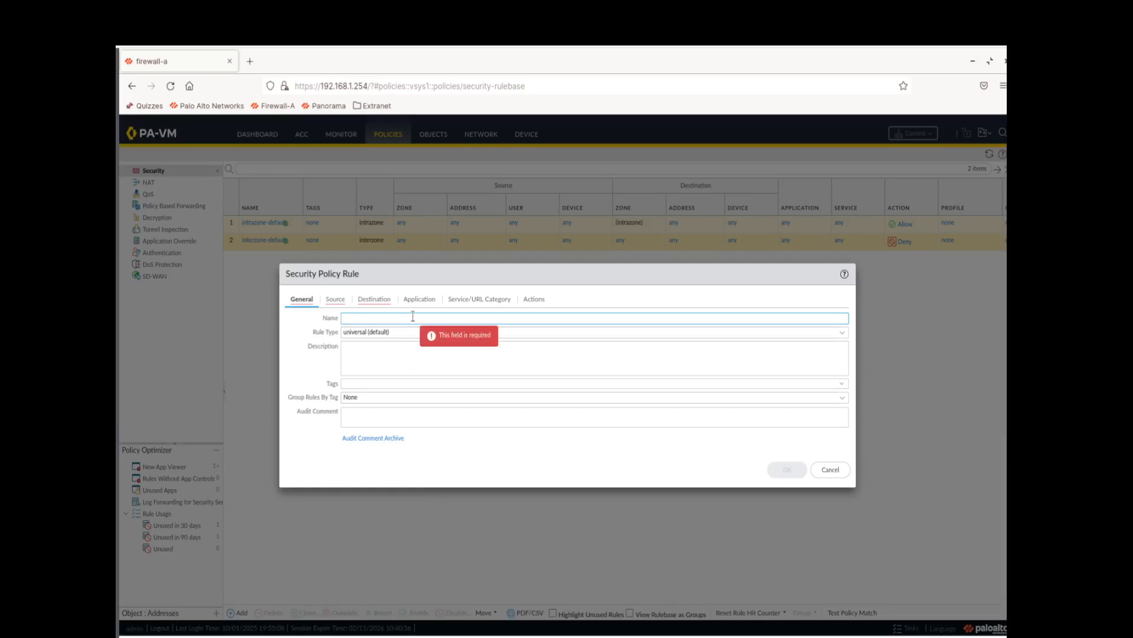
type("Users_")
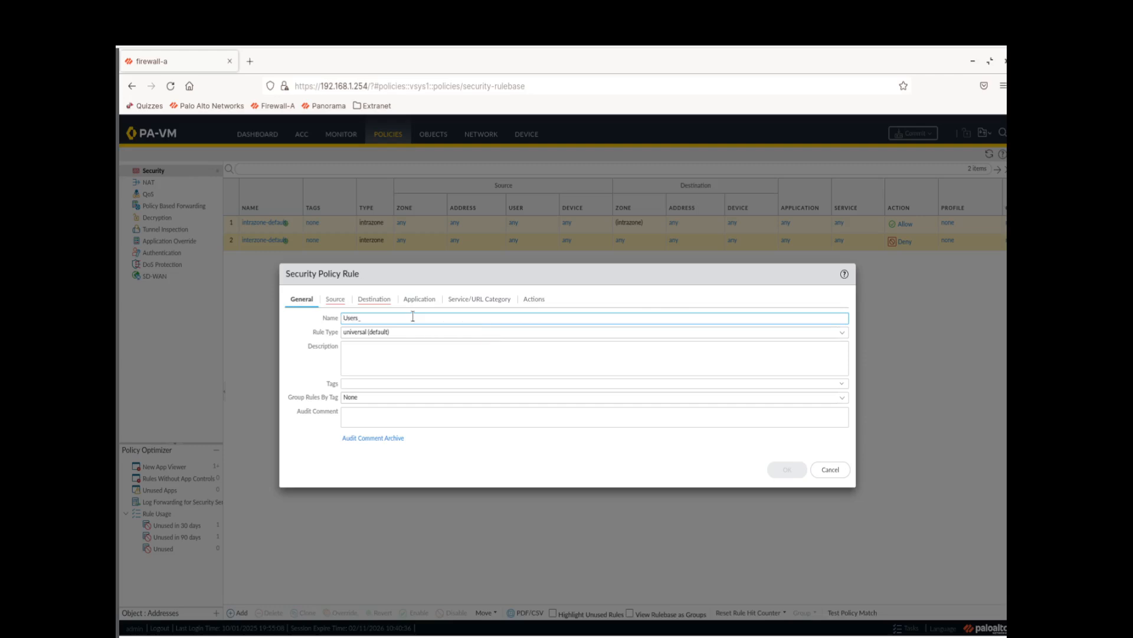
type("to")
key("BackSpace")
key("BackSpace")
key("BackSpace")
type("-to-Extar")
key("BackSpace")
key("BackSpace")
key("BackSpace")
type("DMZ")
- Describe the rule as "Allows hosts in Users_Net zone to access servers in DMZ zone"
left_click(426, 363)
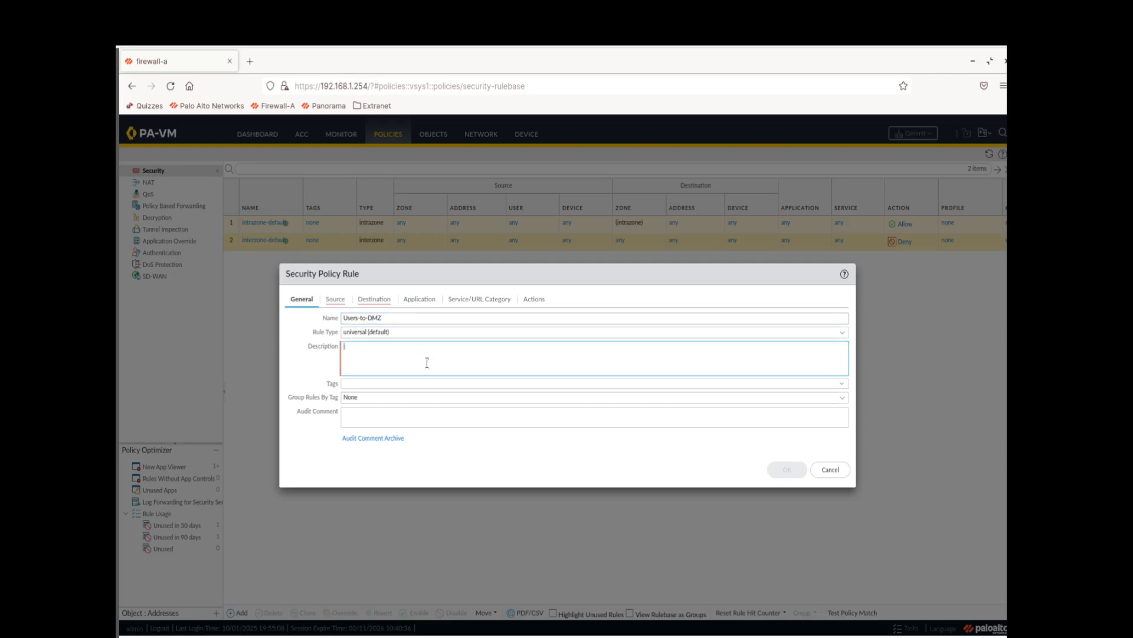
type("Allow")
type("s hosts in Users_Net zone to access servers in")
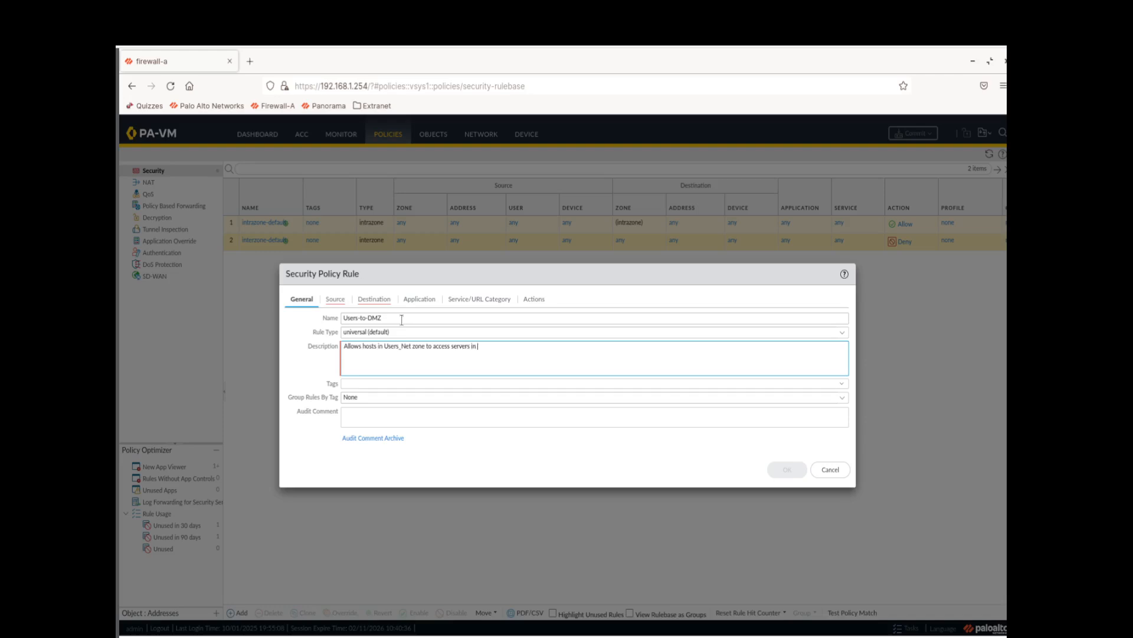
type(" DMZ zone")
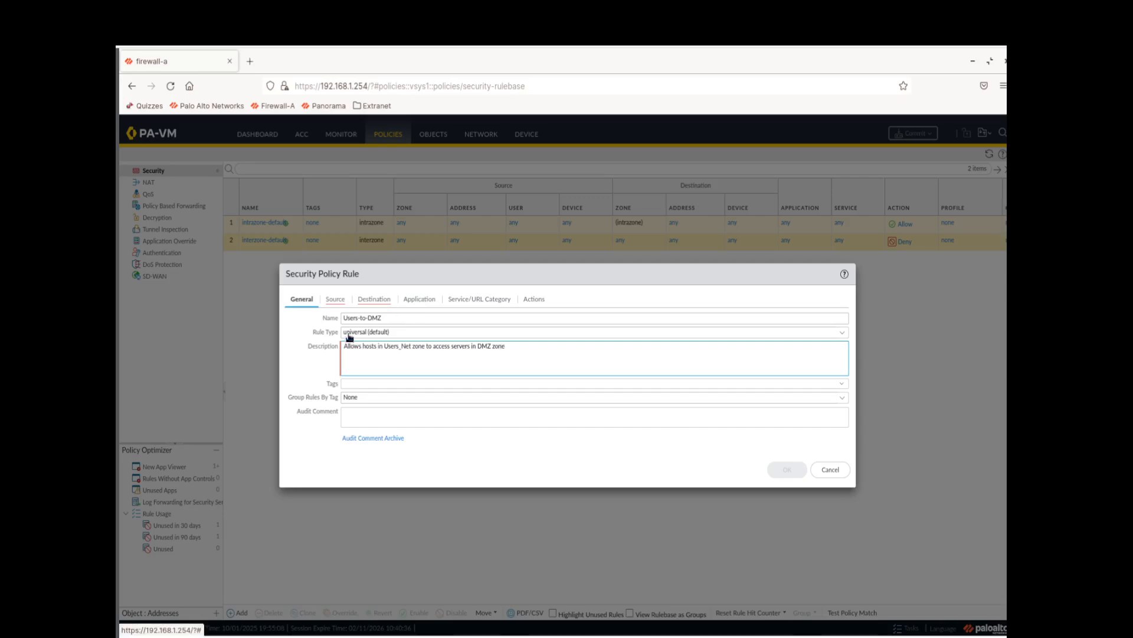
- Add Users_Net as the rule's source zone
left_click(334, 301)
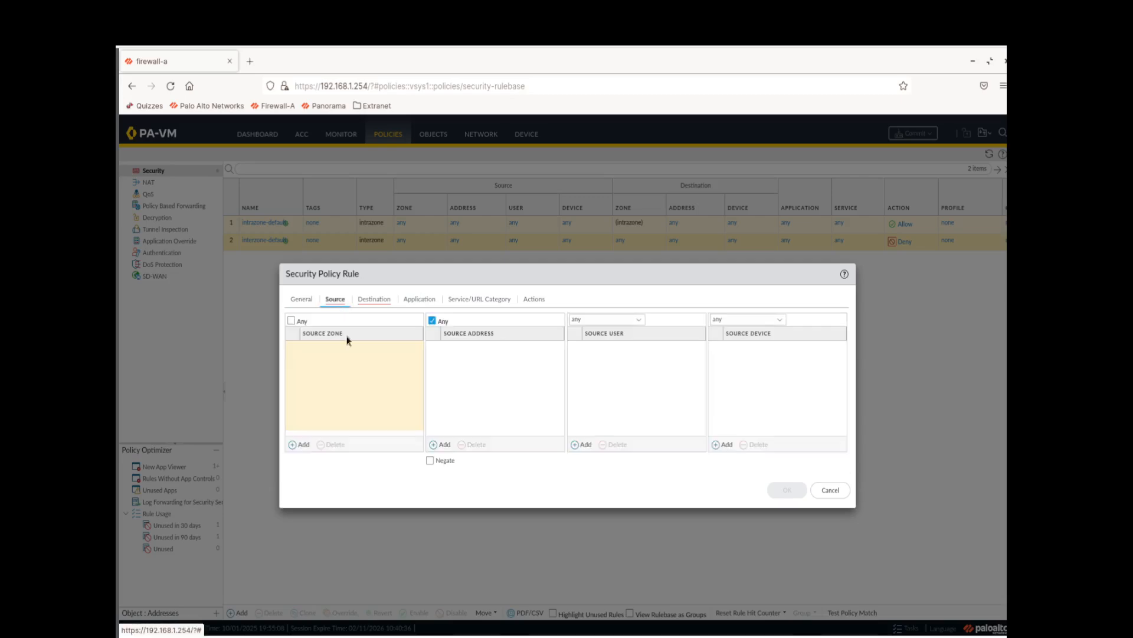
left_click(293, 445)
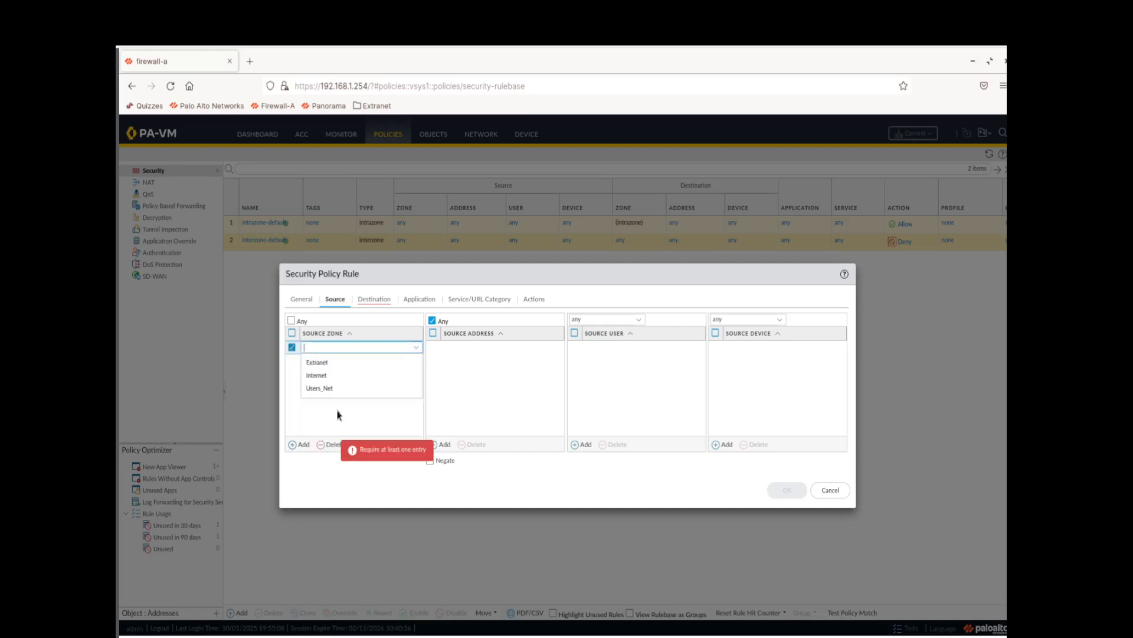
left_click(330, 389)
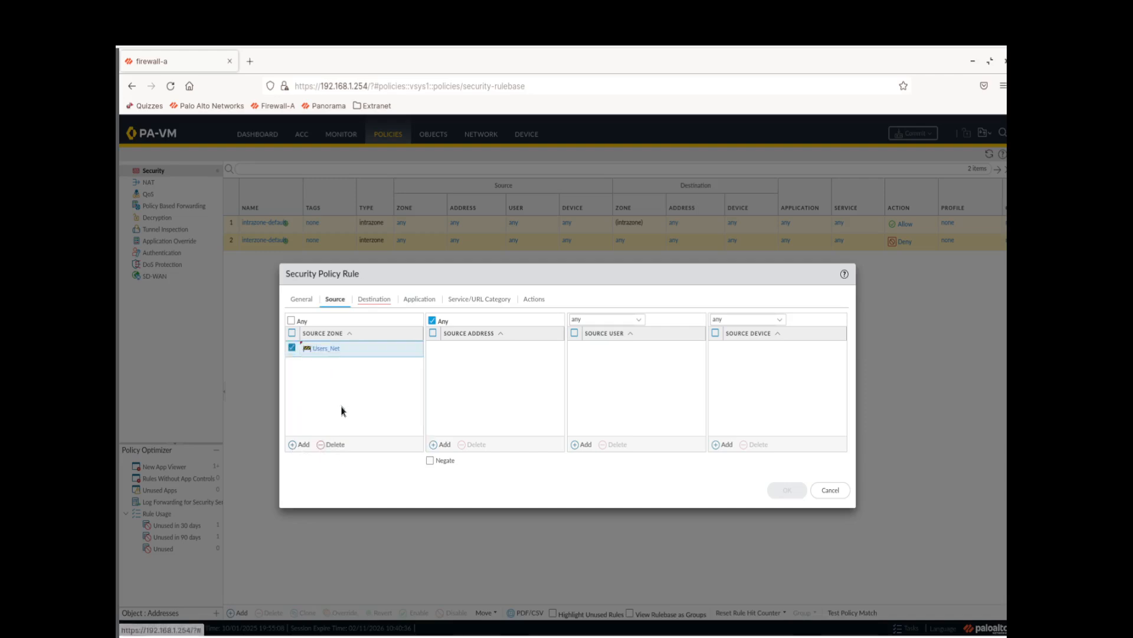
- Add Extranet as the rule's destination zone
left_click(376, 301)
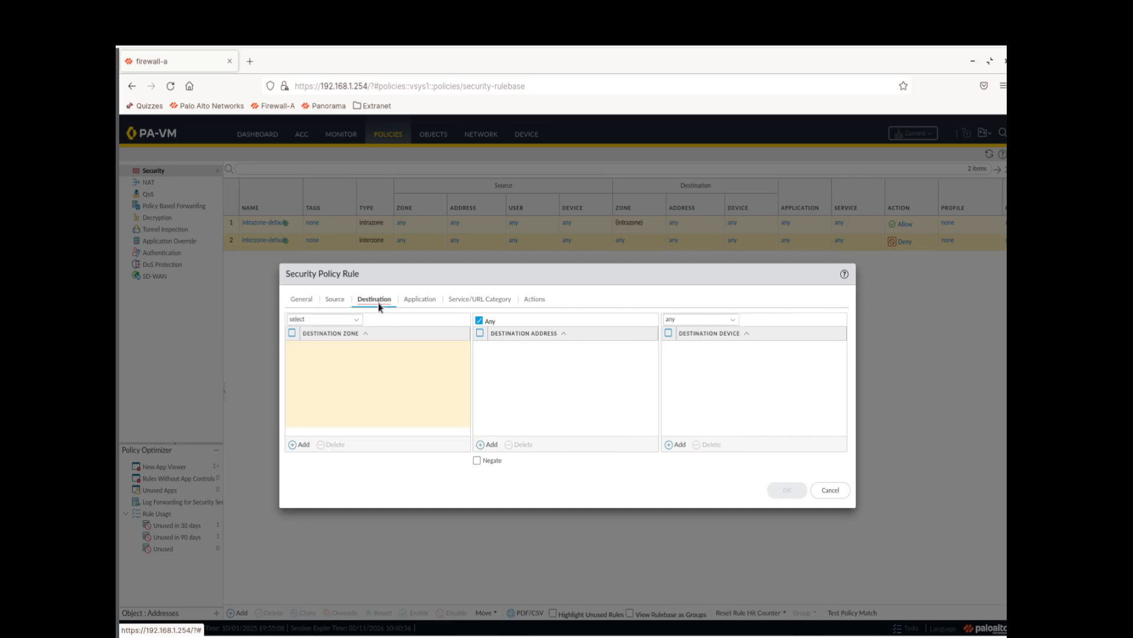
left_click(293, 444)
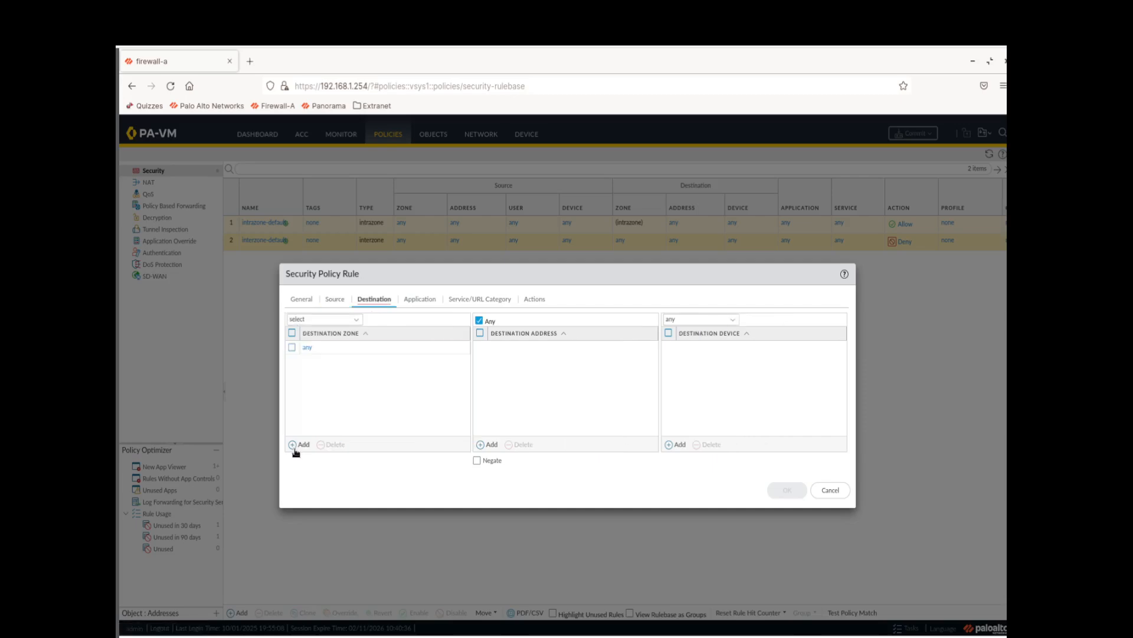
left_click(295, 447)
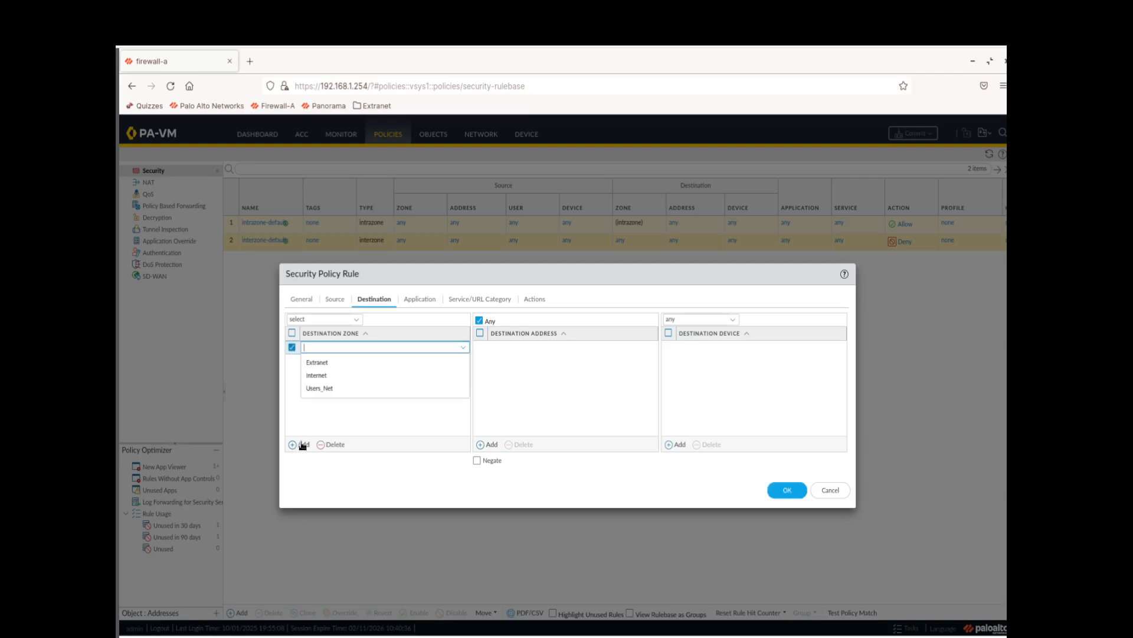
left_click(331, 363)
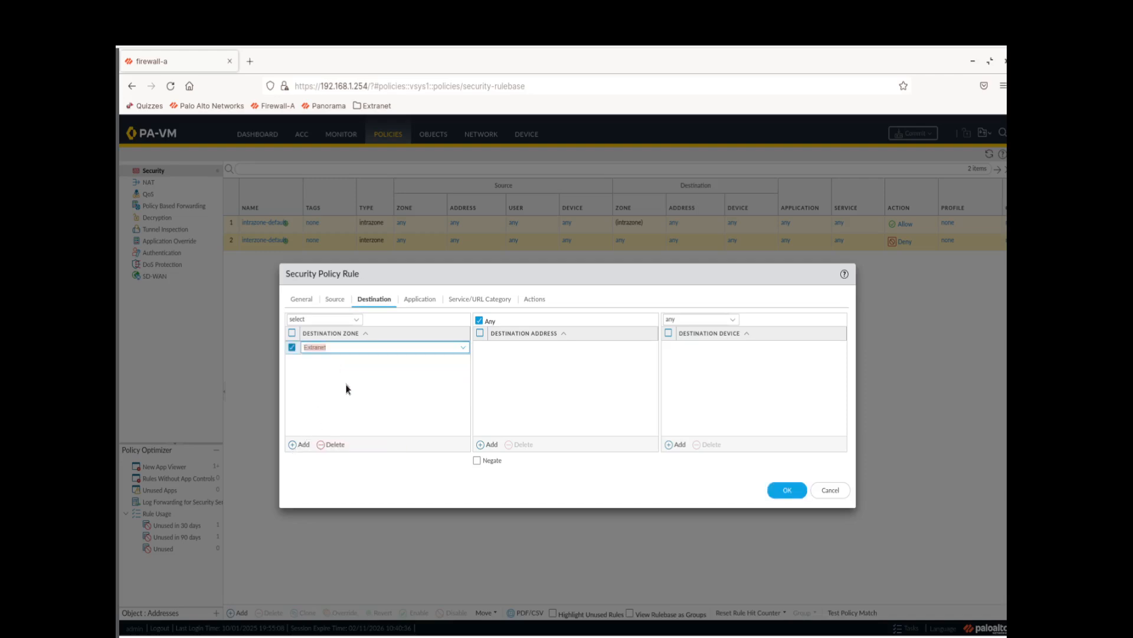
left_click(351, 392)
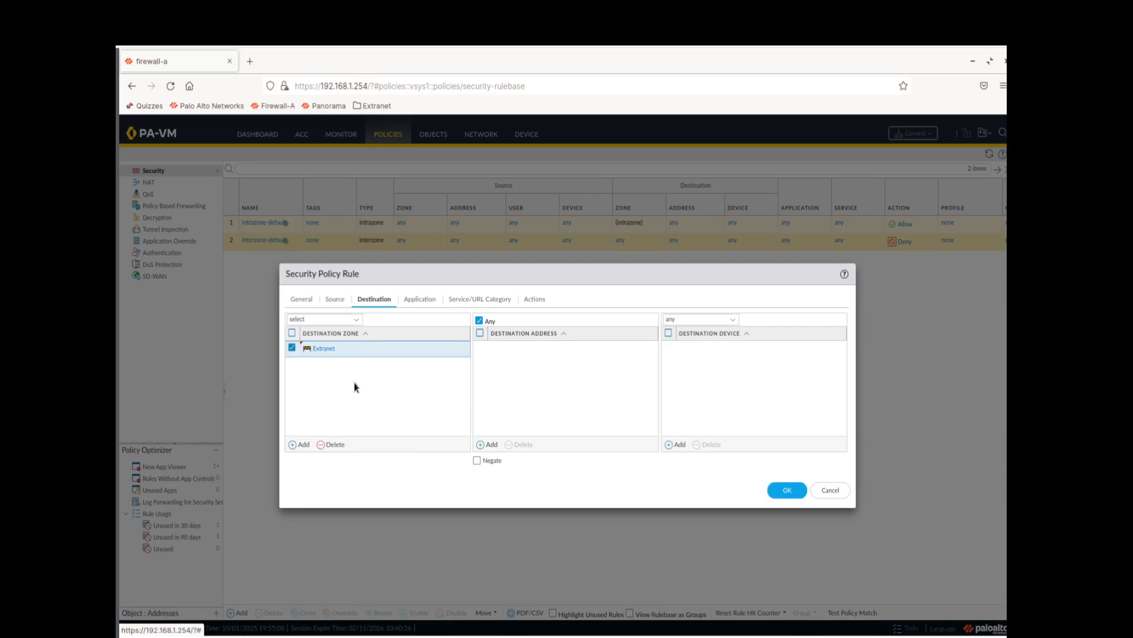
- Review the rule's application, service and action settings, keep application-default and Allow, and save the rule
left_click(417, 300)
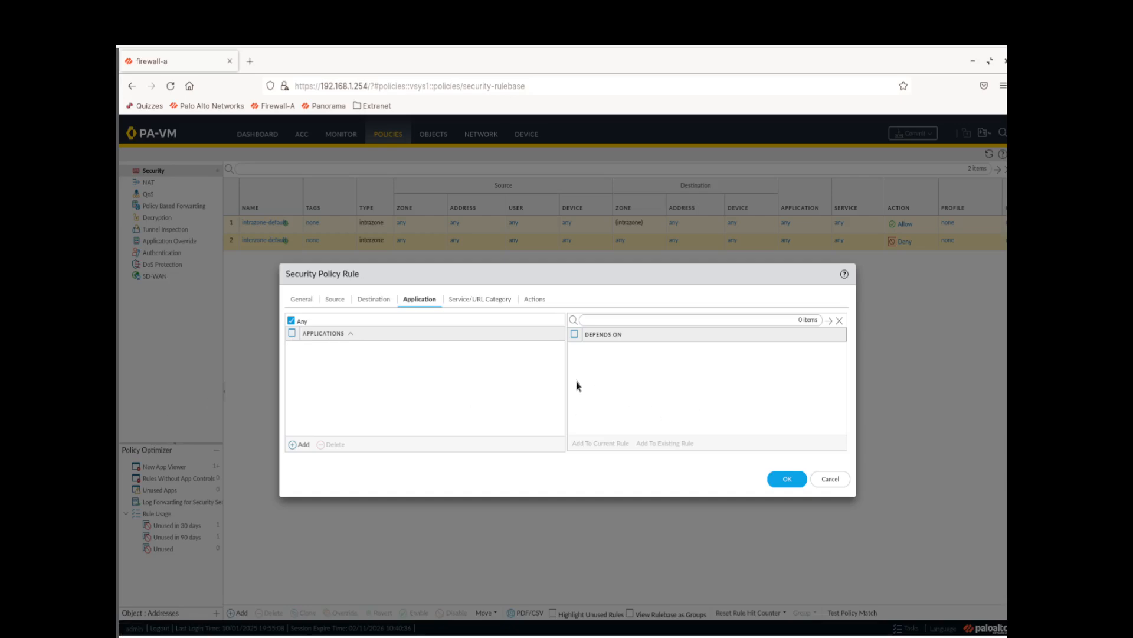
left_click(465, 301)
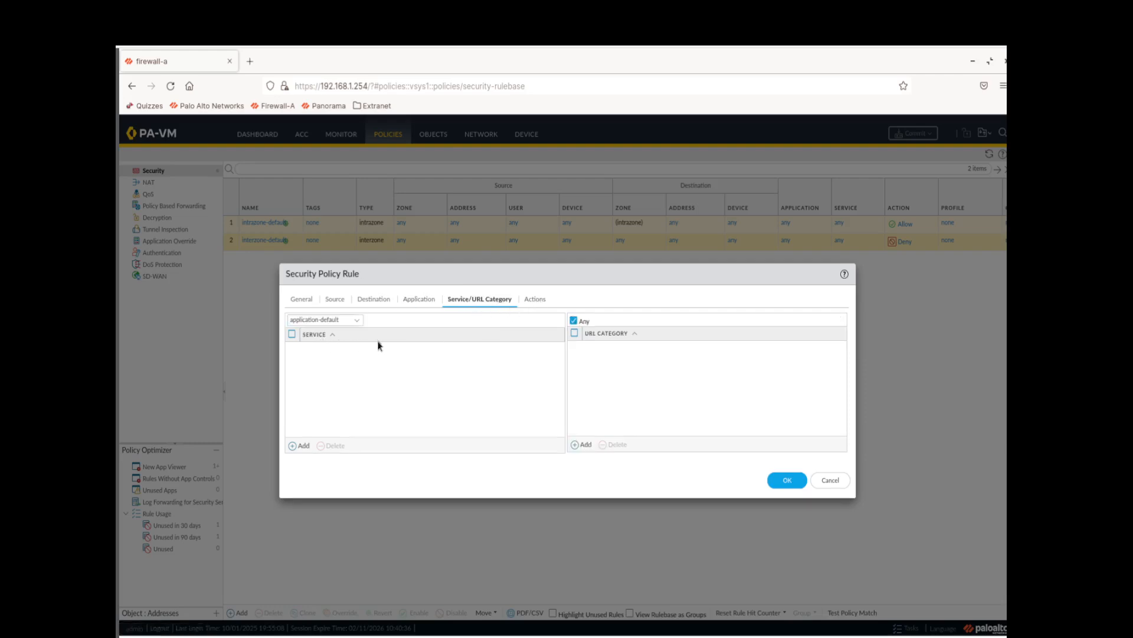
left_click(533, 301)
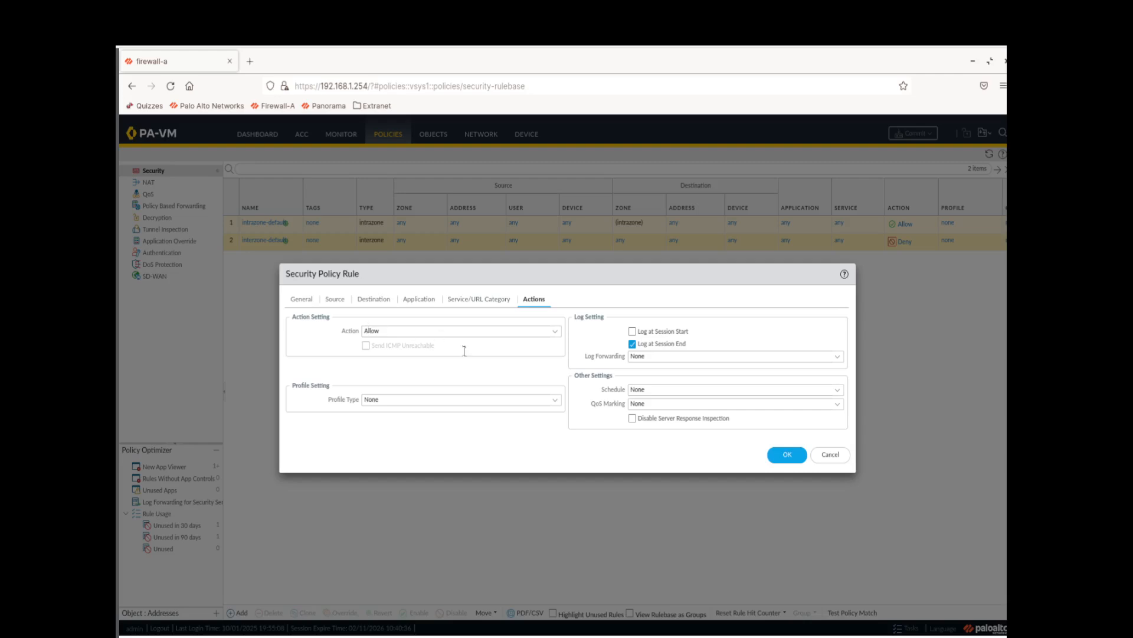
left_click(785, 456)
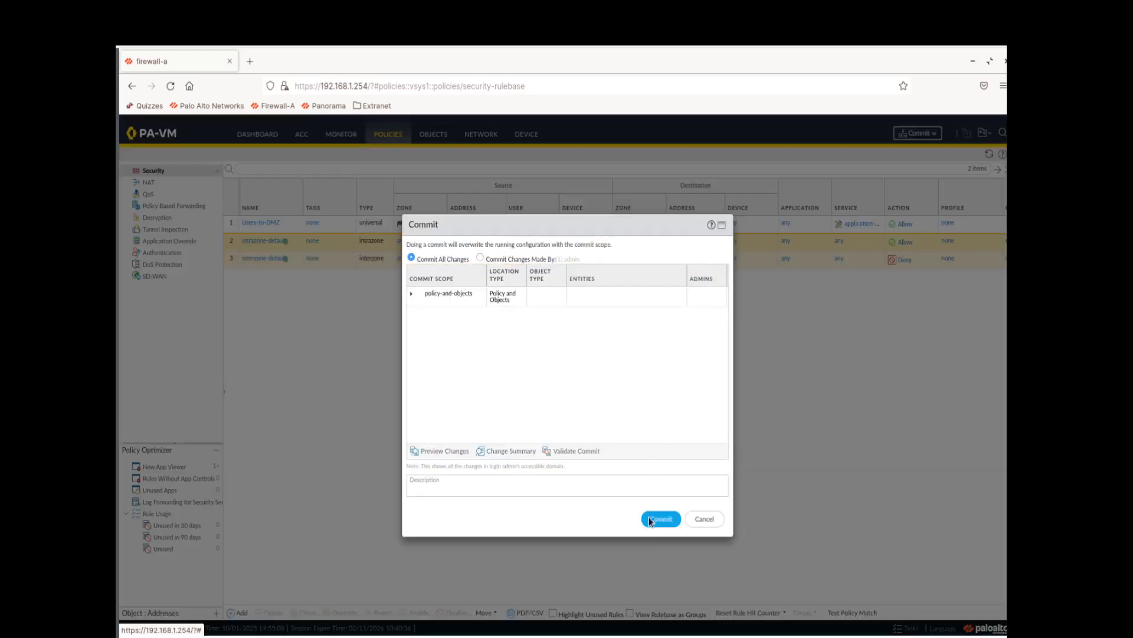
- Commit all pending changes to the firewall and check the commit job in the task list
left_click(650, 519)
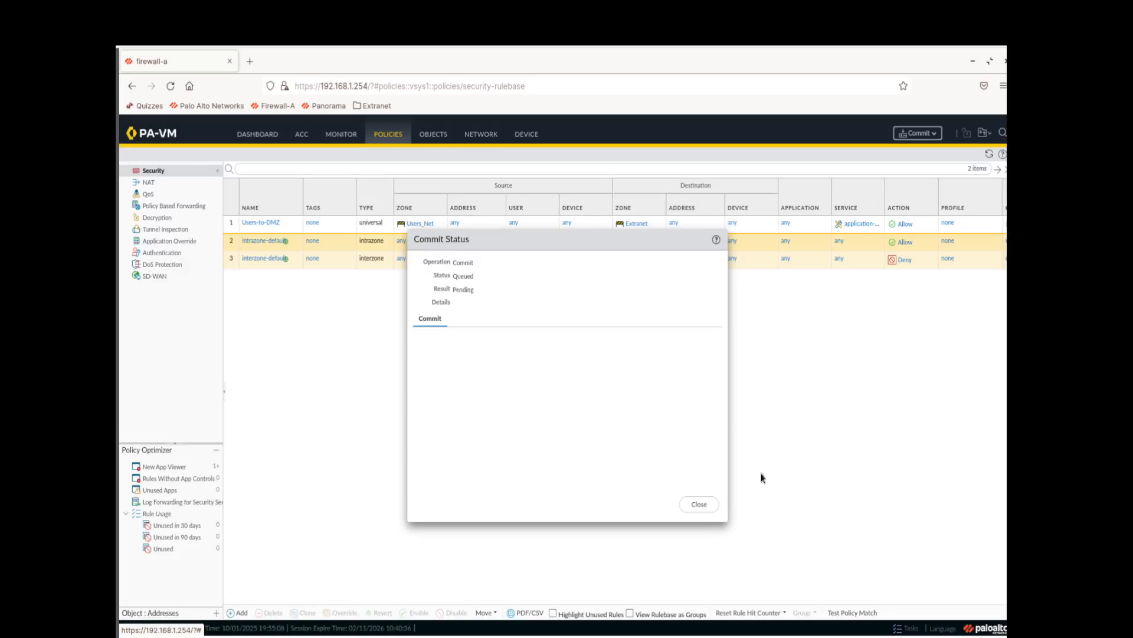
left_click(703, 507)
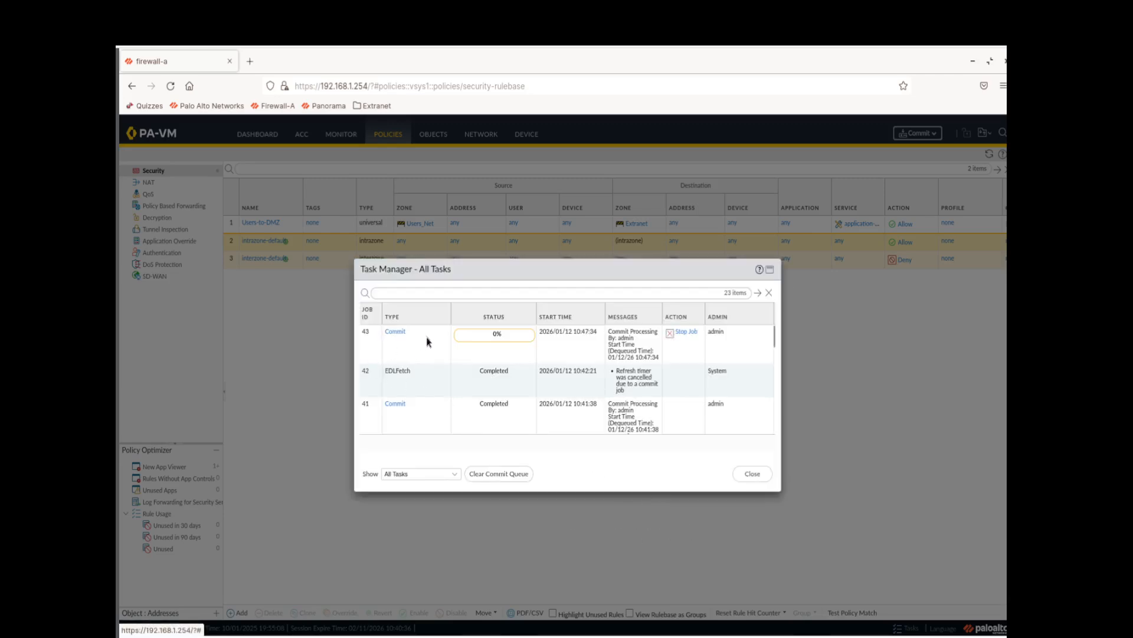
left_click(752, 473)
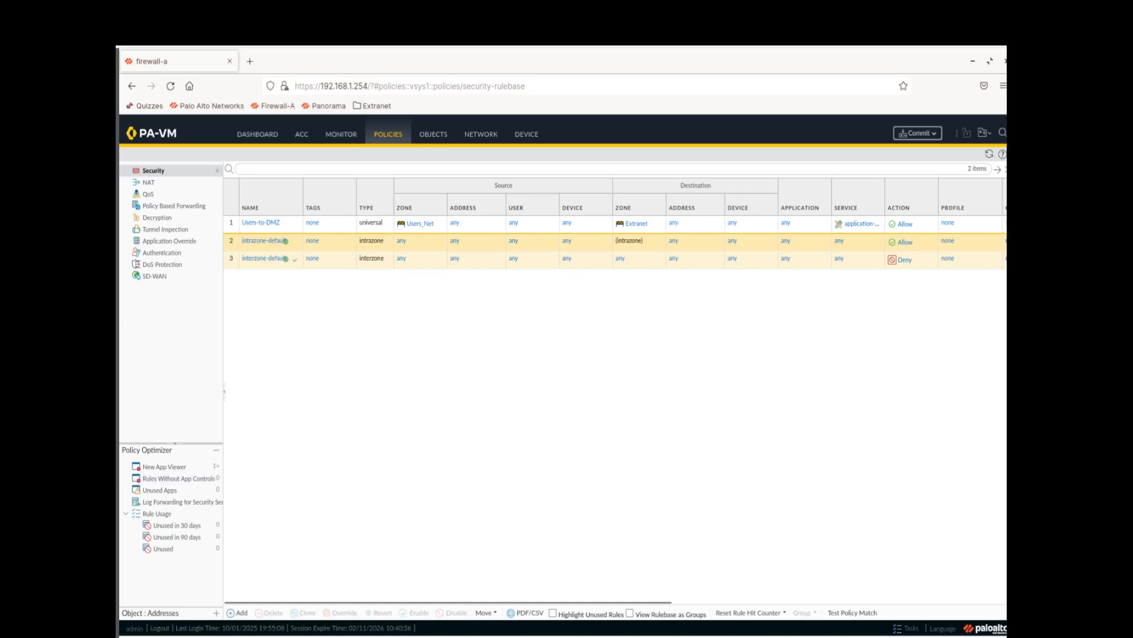
left_click(297, 209)
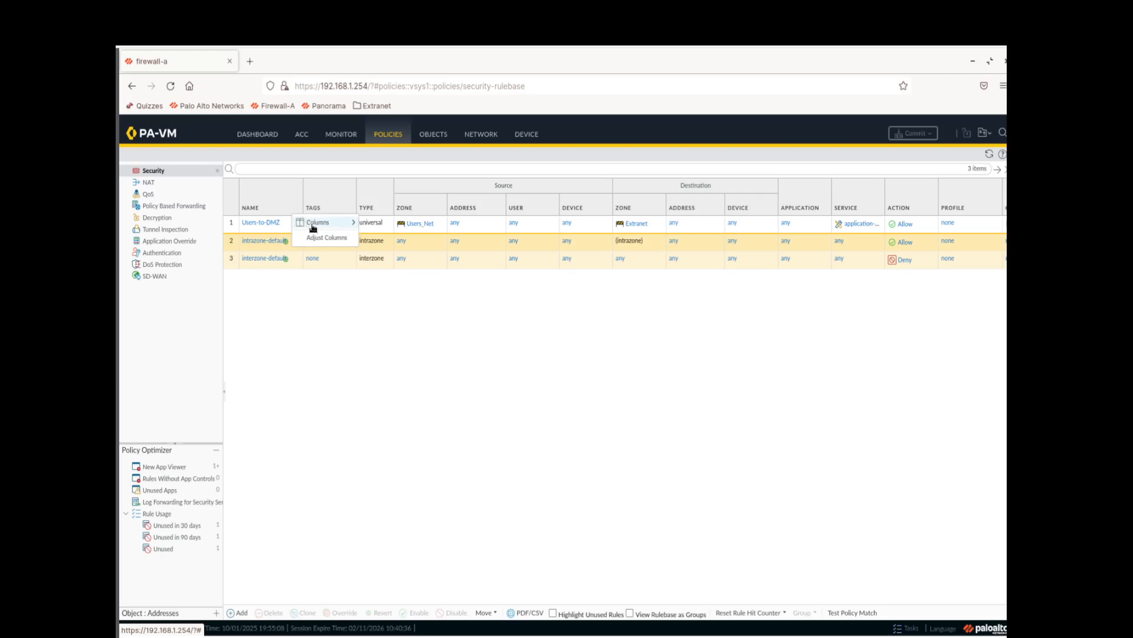
left_click(289, 332)
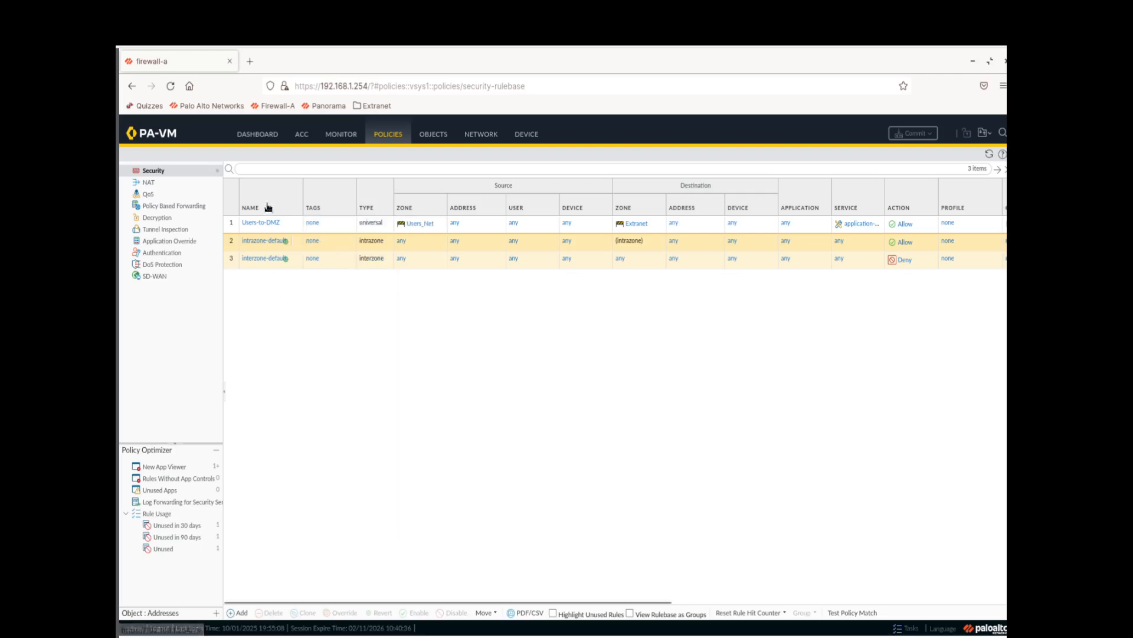
left_click(296, 210)
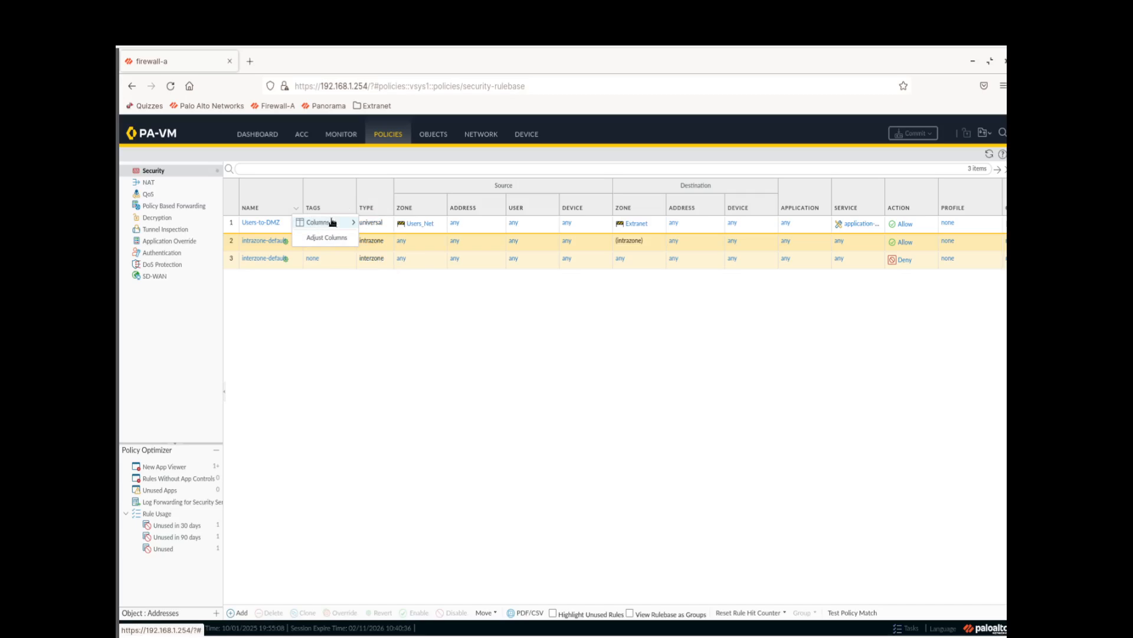
mouse_move(332, 222)
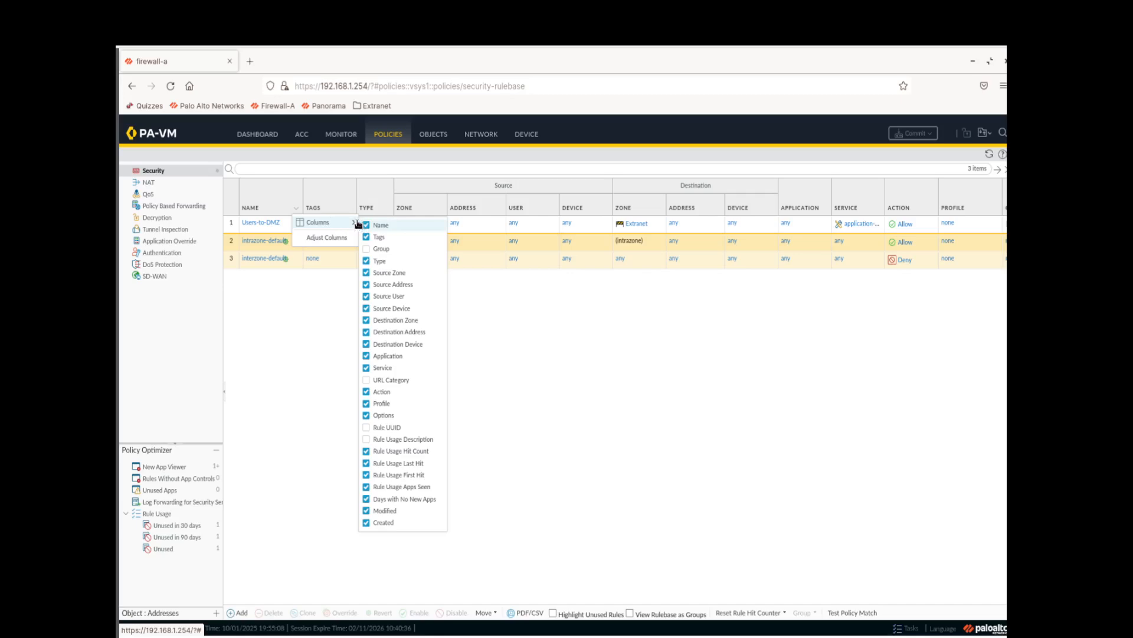
left_click(313, 339)
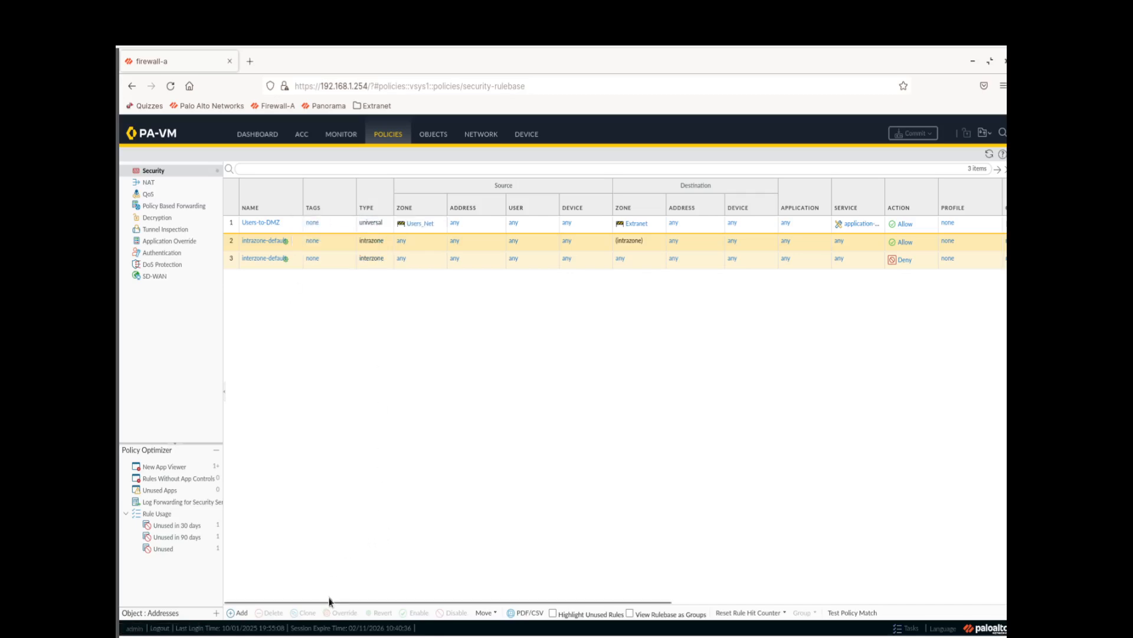
- Examine the rule usage columns and collapse the navigation pane to widen the security rule table
left_click_drag(332, 602, 675, 602)
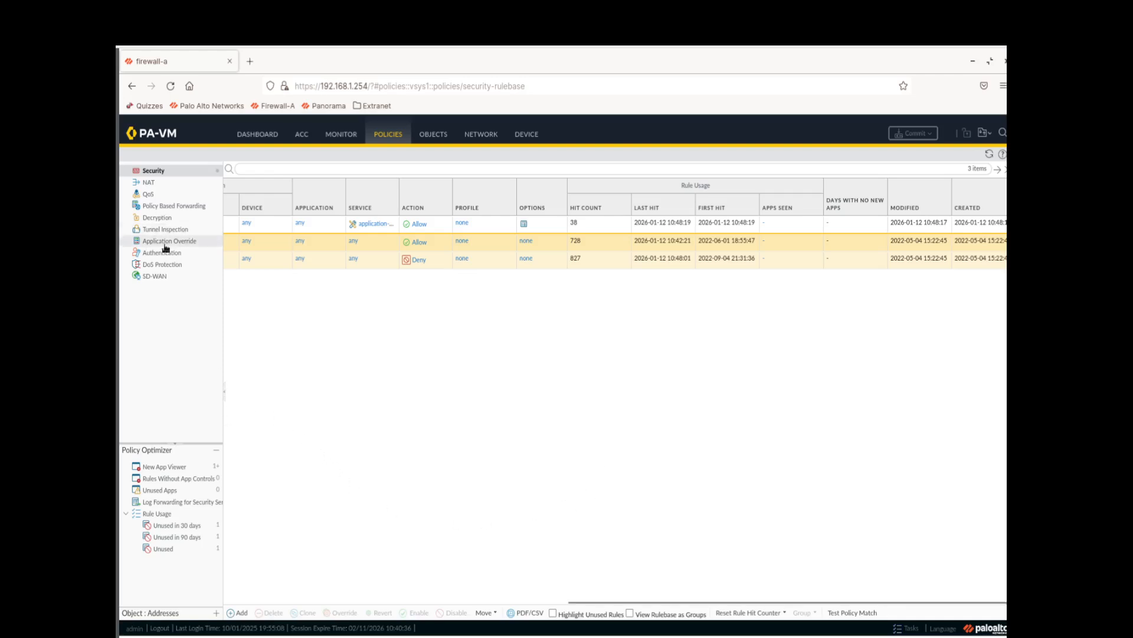
left_click(225, 392)
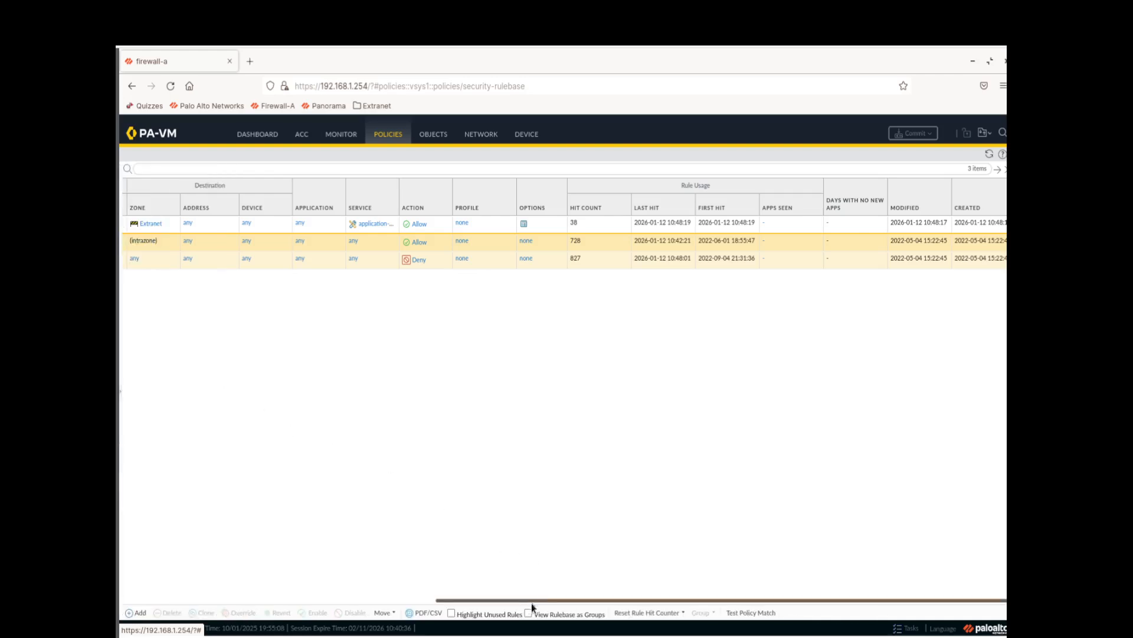
left_click_drag(531, 602, 131, 616)
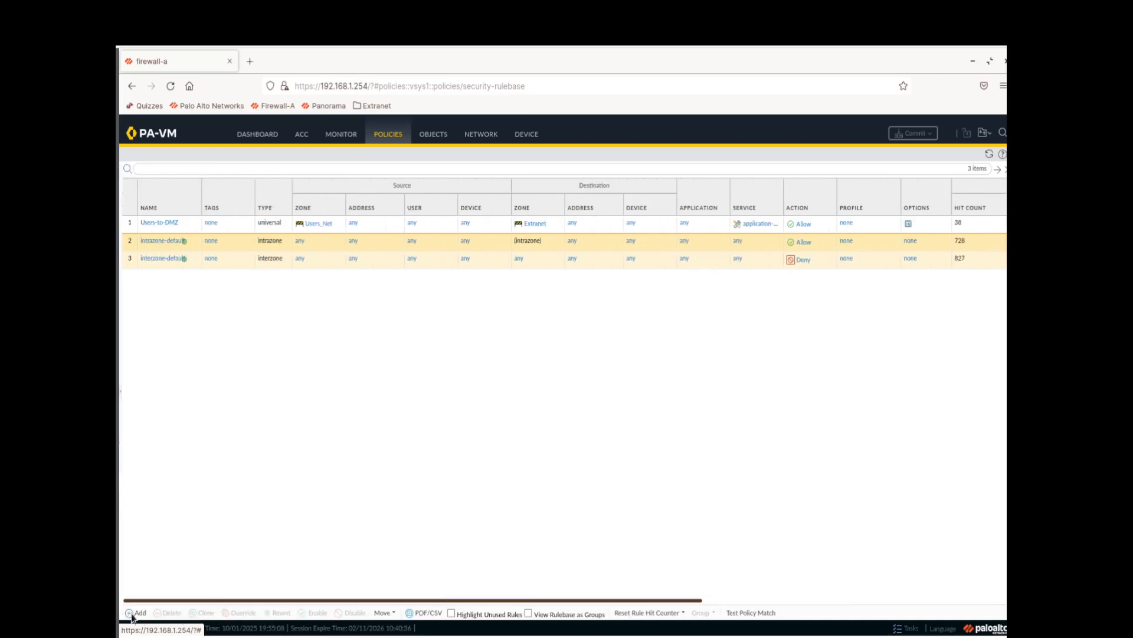
- Adjust all column widths of the security rule table automatically
left_click(194, 207)
mouse_move(217, 227)
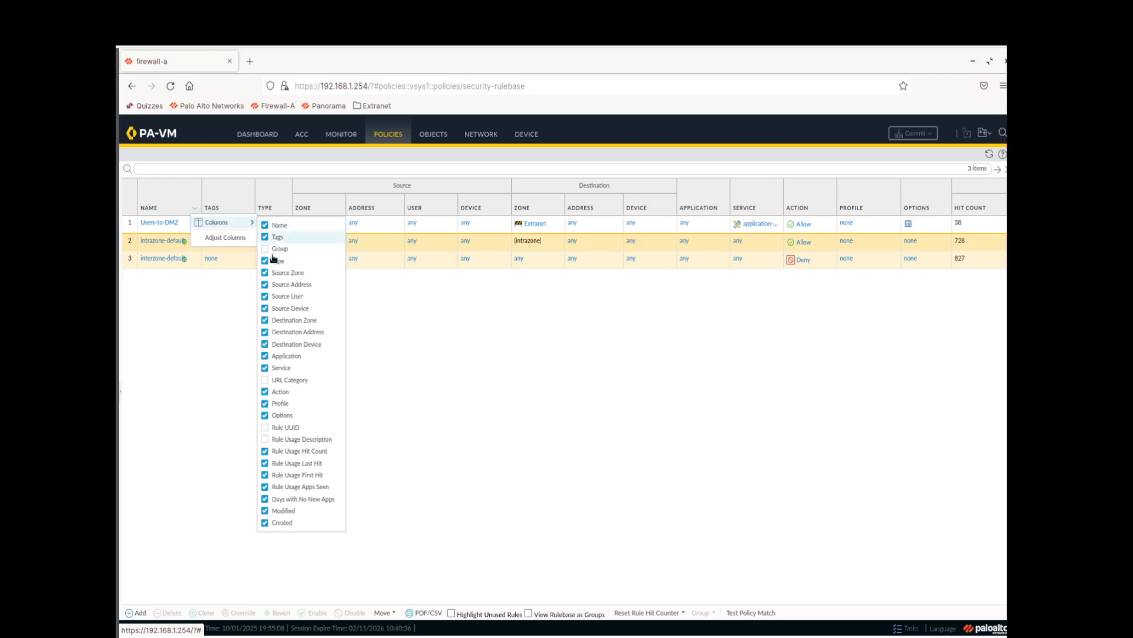
left_click(459, 392)
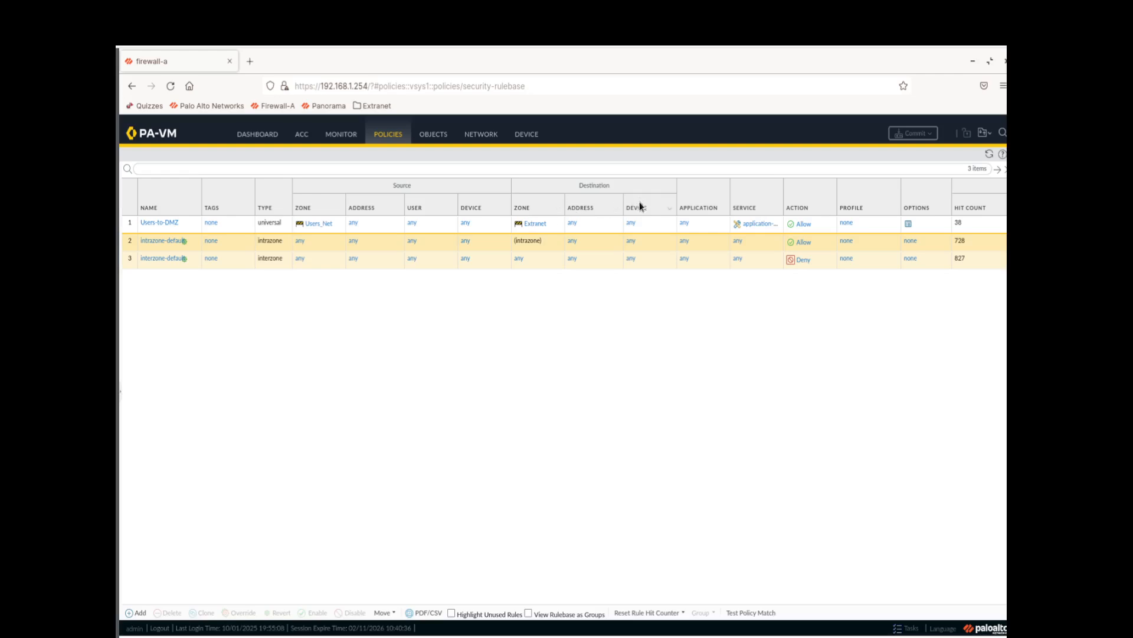
left_click(195, 210)
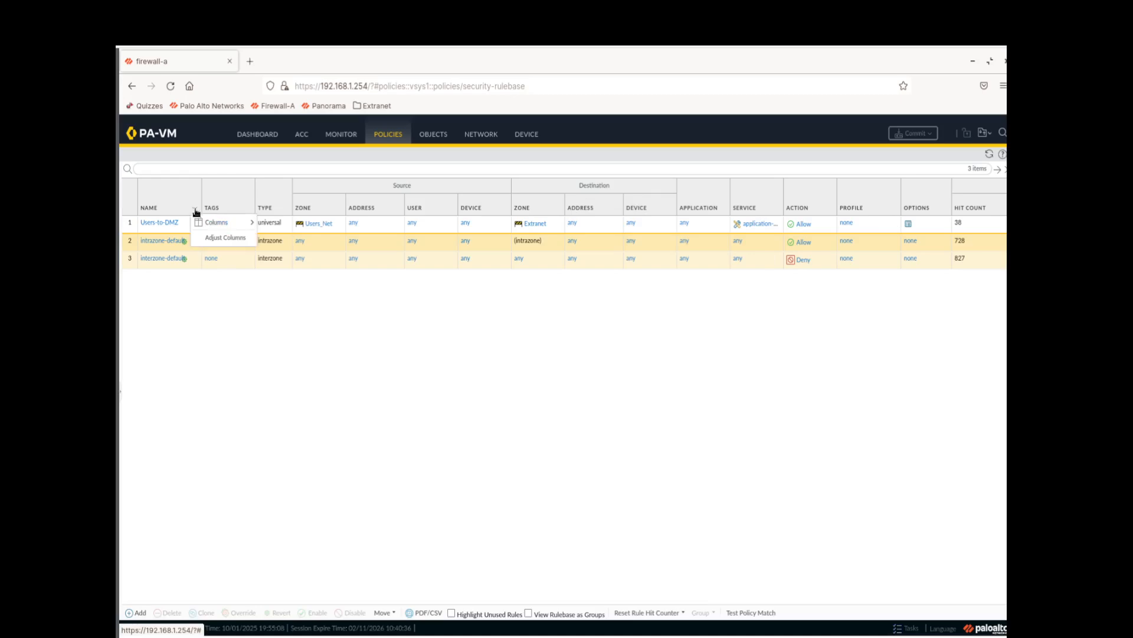
left_click(215, 239)
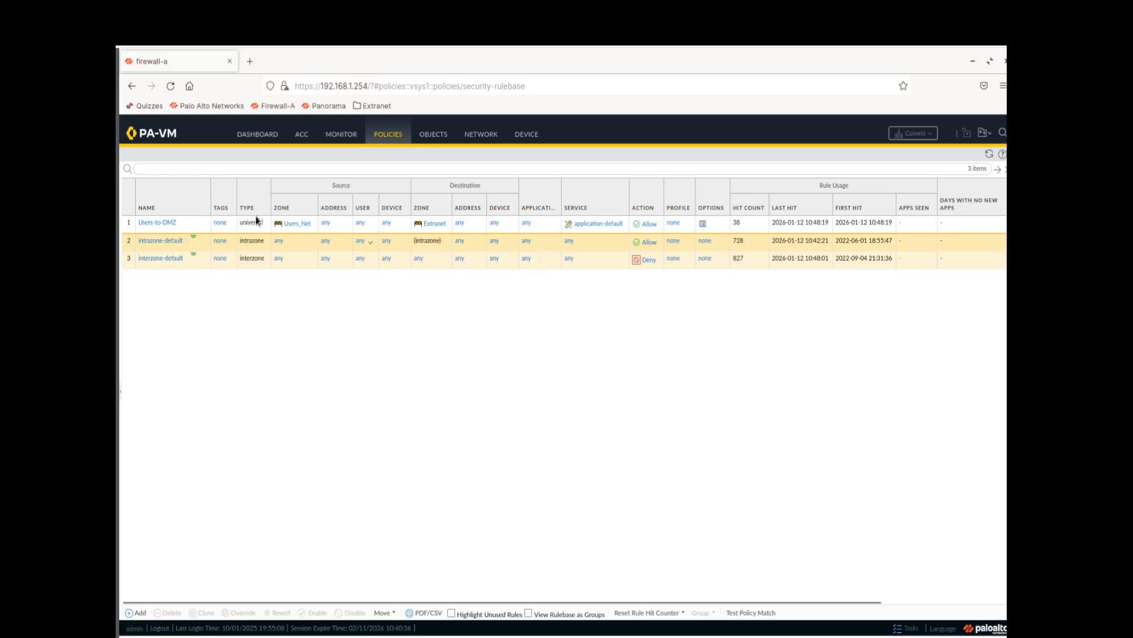
- Hide the Type, Source Device, Destination Device and Options columns in the security rule table
left_click(205, 212)
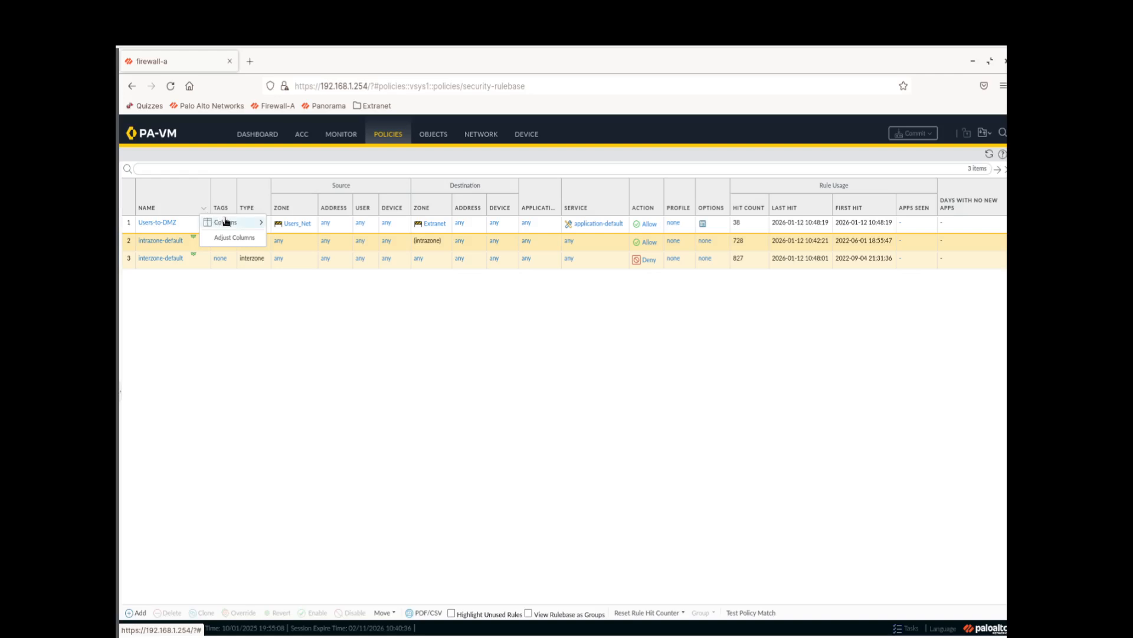
mouse_move(225, 221)
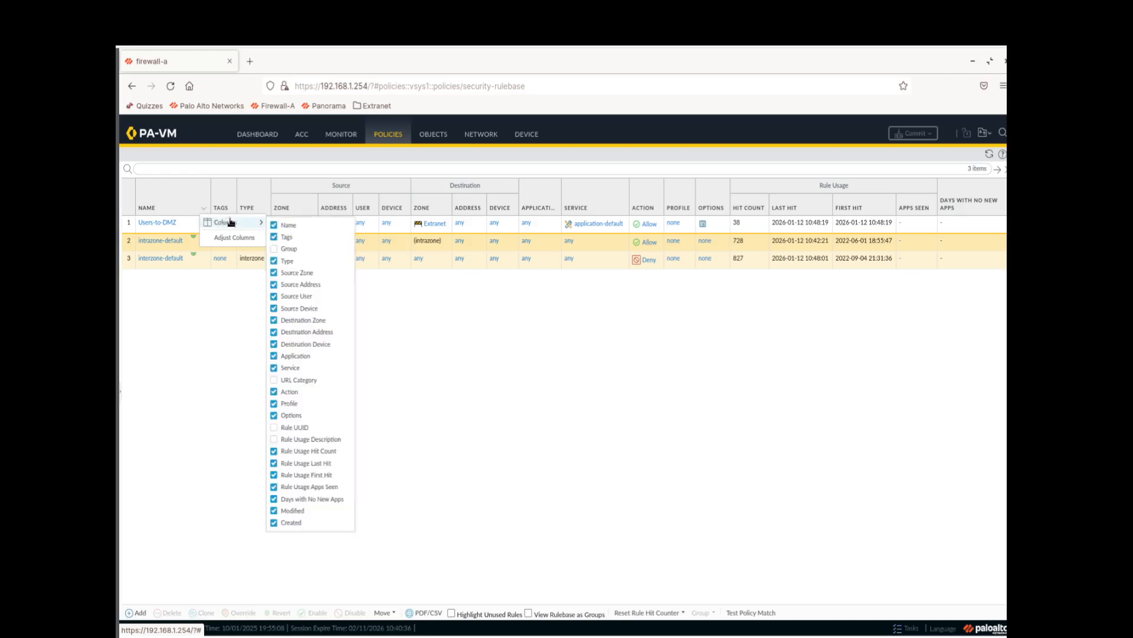
left_click(274, 261)
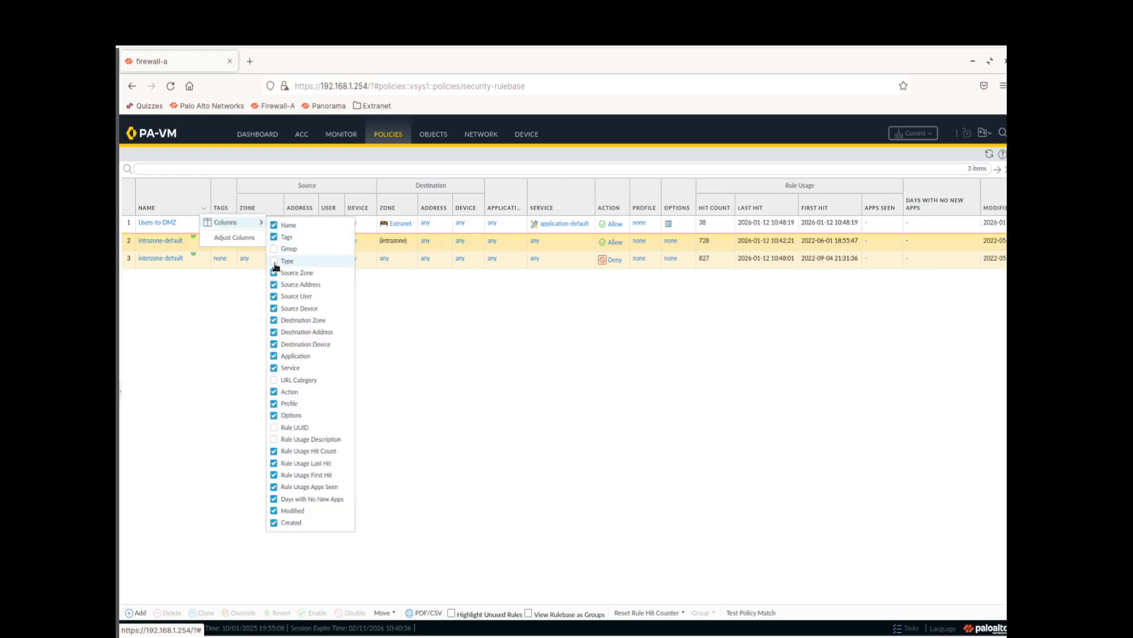
left_click(274, 308)
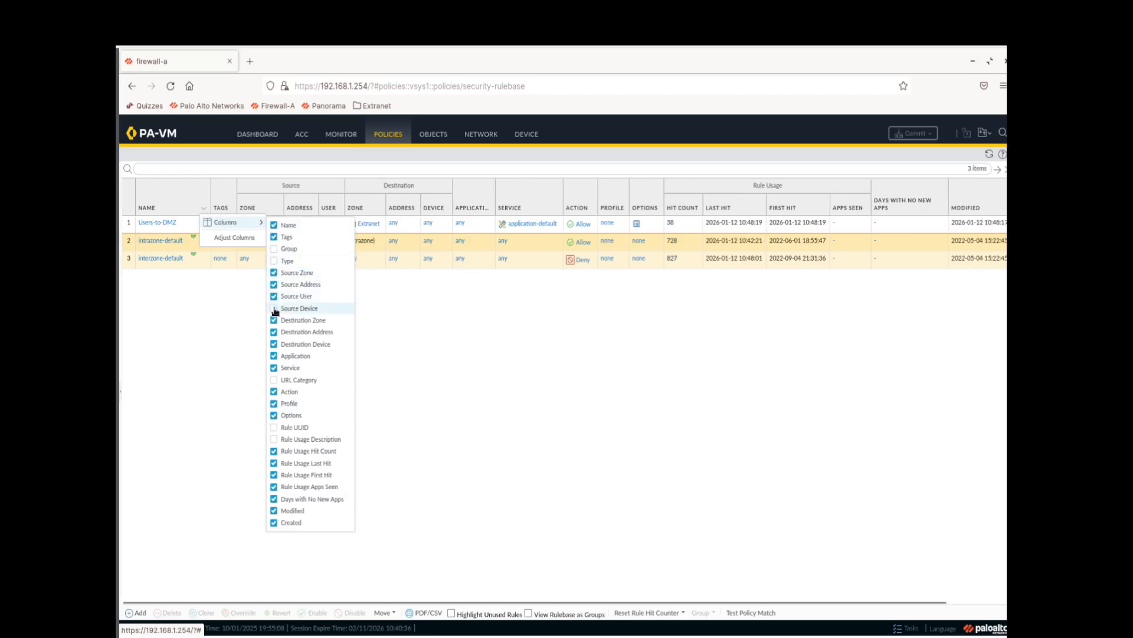
left_click(274, 344)
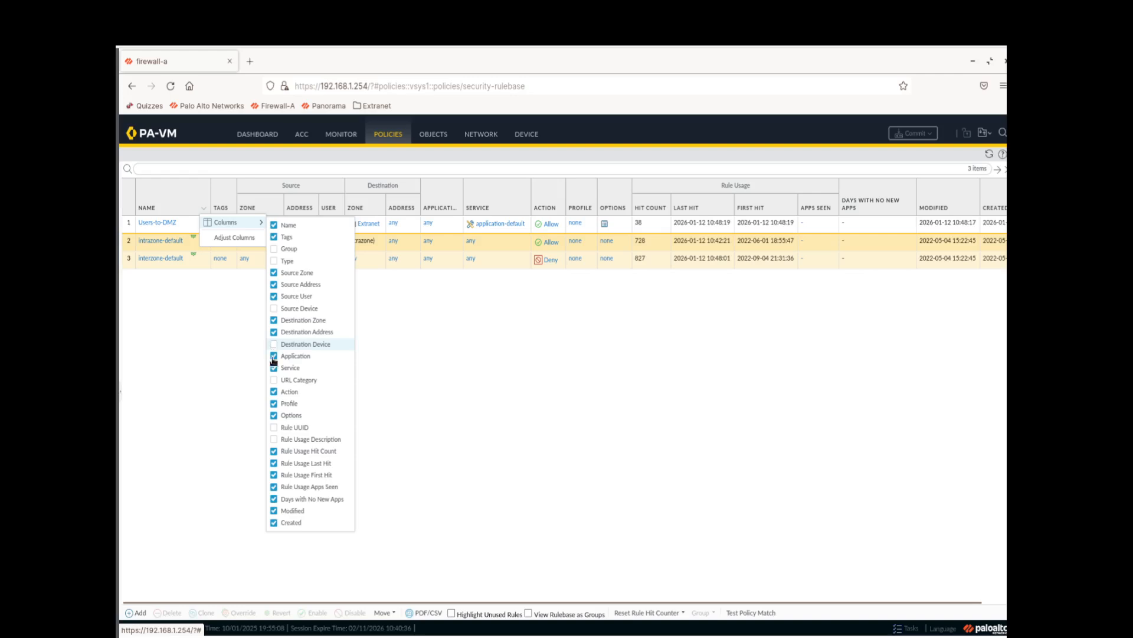
left_click(274, 415)
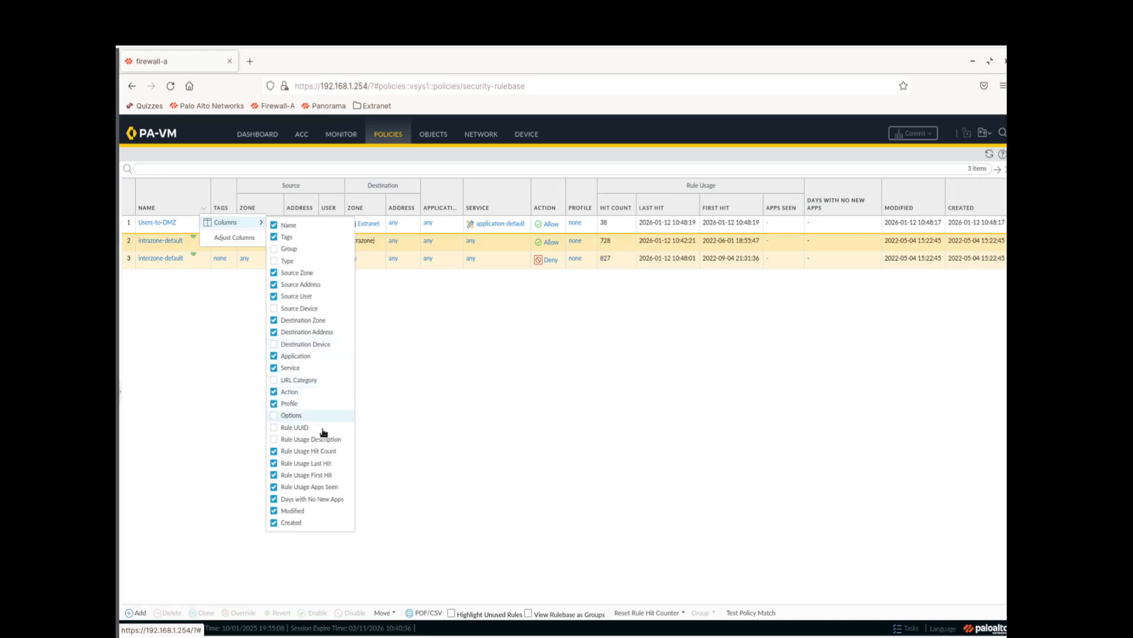
left_click(412, 426)
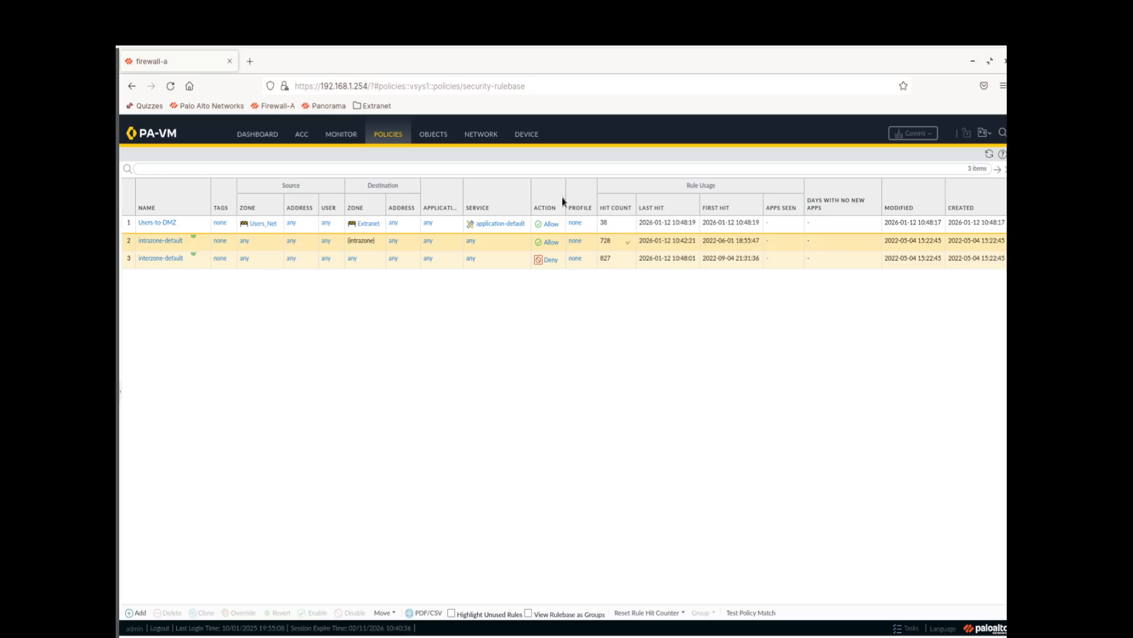
- Move the Action column so that it sits between the Name and Tags columns of the rule table
left_click_drag(554, 196, 137, 194)
left_click_drag(511, 205, 141, 193)
left_click_drag(547, 193, 220, 197)
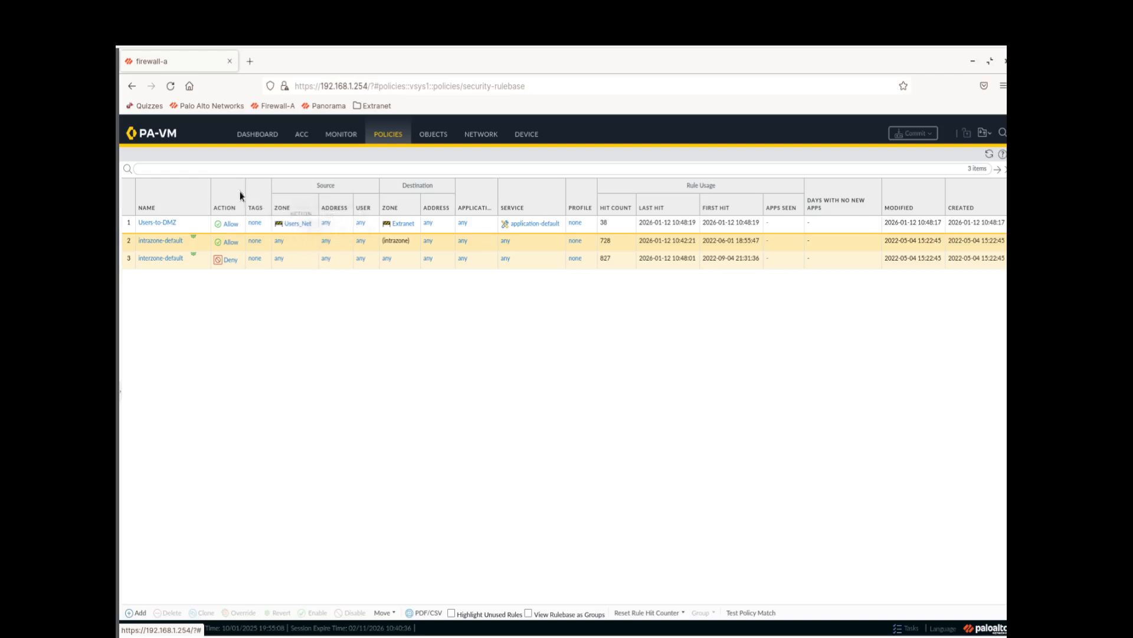
mouse_move(222, 190)
left_mouse_down()
mouse_move(484, 189)
mouse_move(221, 188)
left_mouse_up()
- Open a terminal on the client and run ip a to check the IPv4 address of interface ens160
key("ctrl+alt+t")
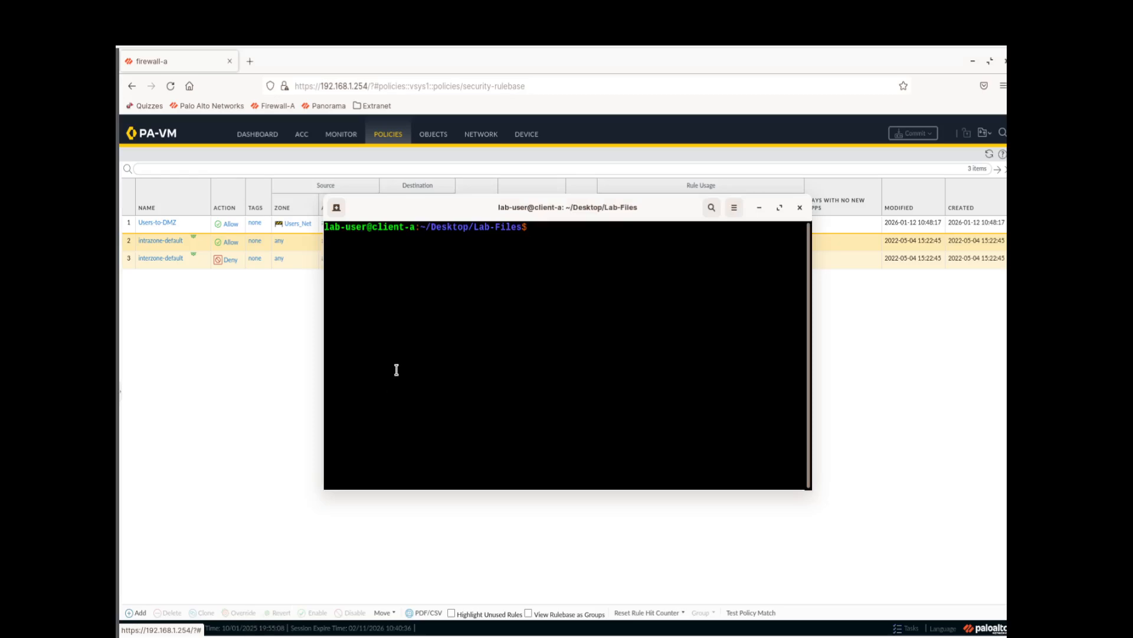
triple_click(379, 226)
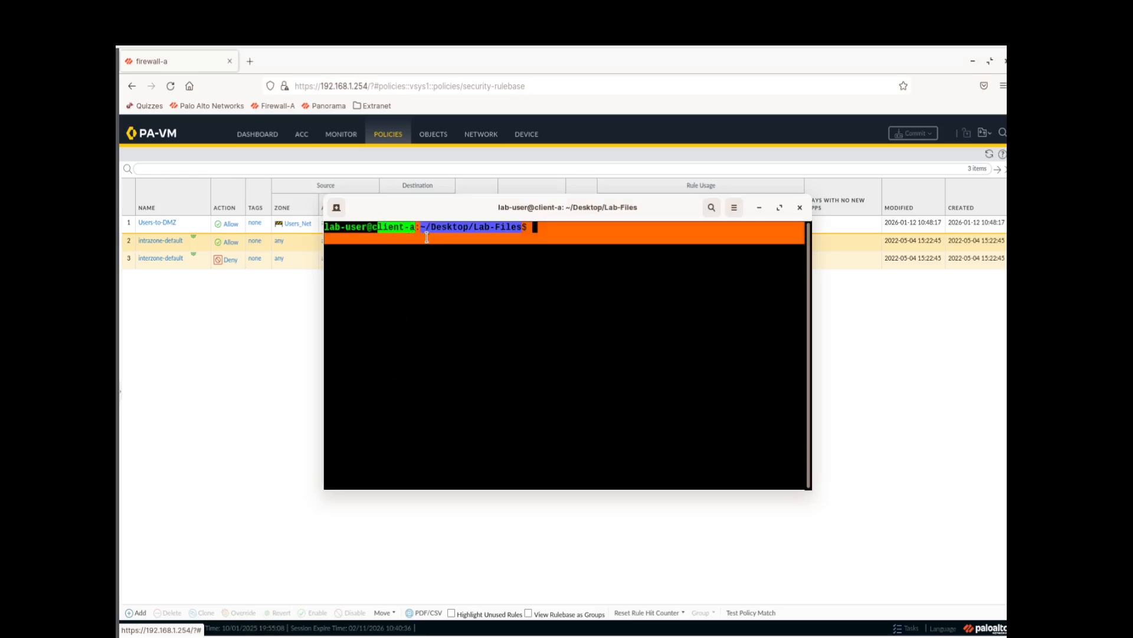
left_click(411, 273)
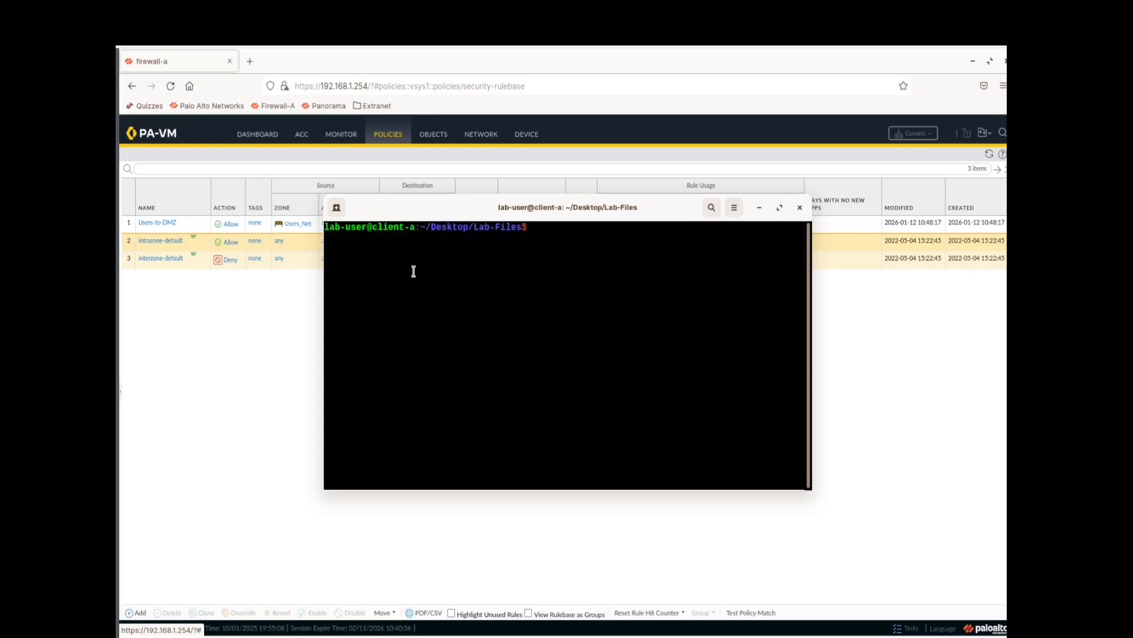
type("ip a")
key("Return")
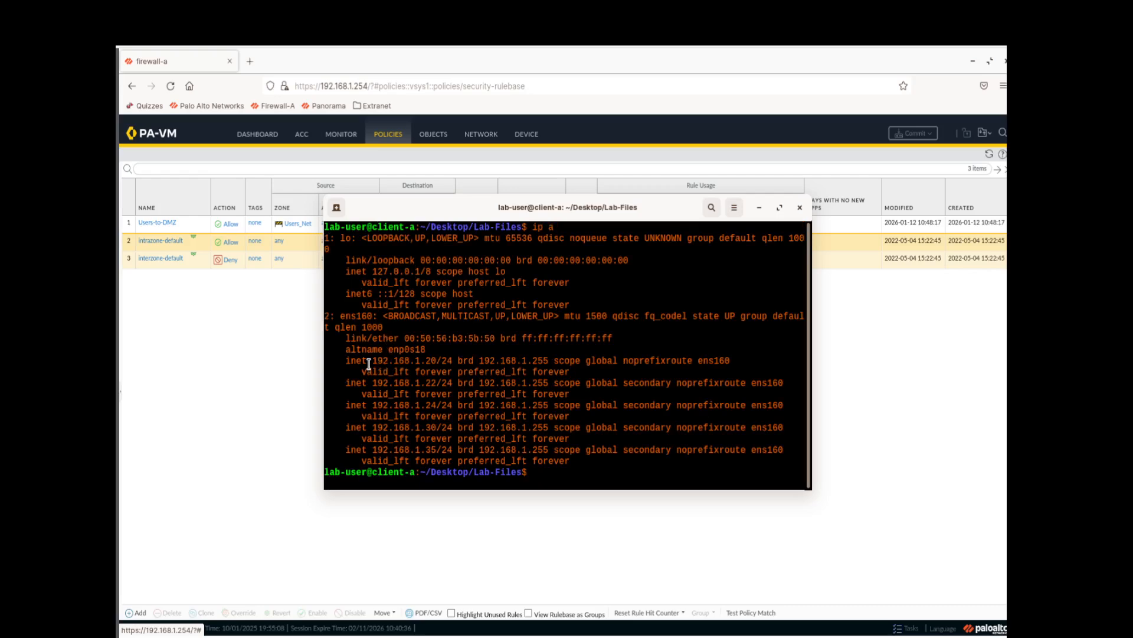
left_click_drag(374, 360, 455, 361)
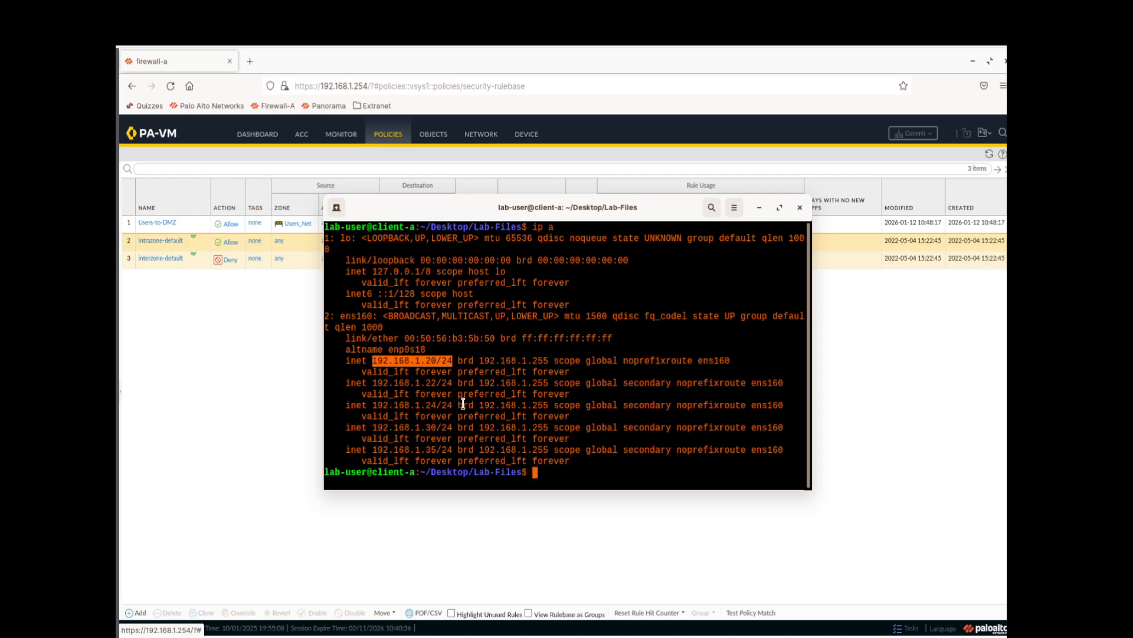
left_click(436, 359)
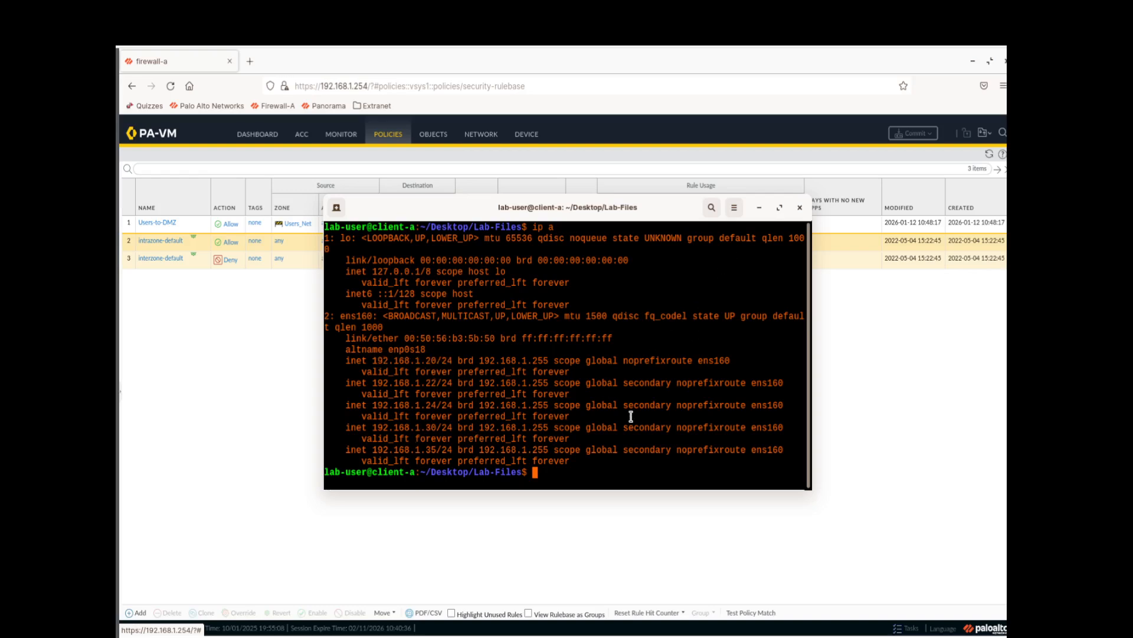
- Run ifconfig and check the inet address of ens160 in its output
type("ifconfig")
key("Return")
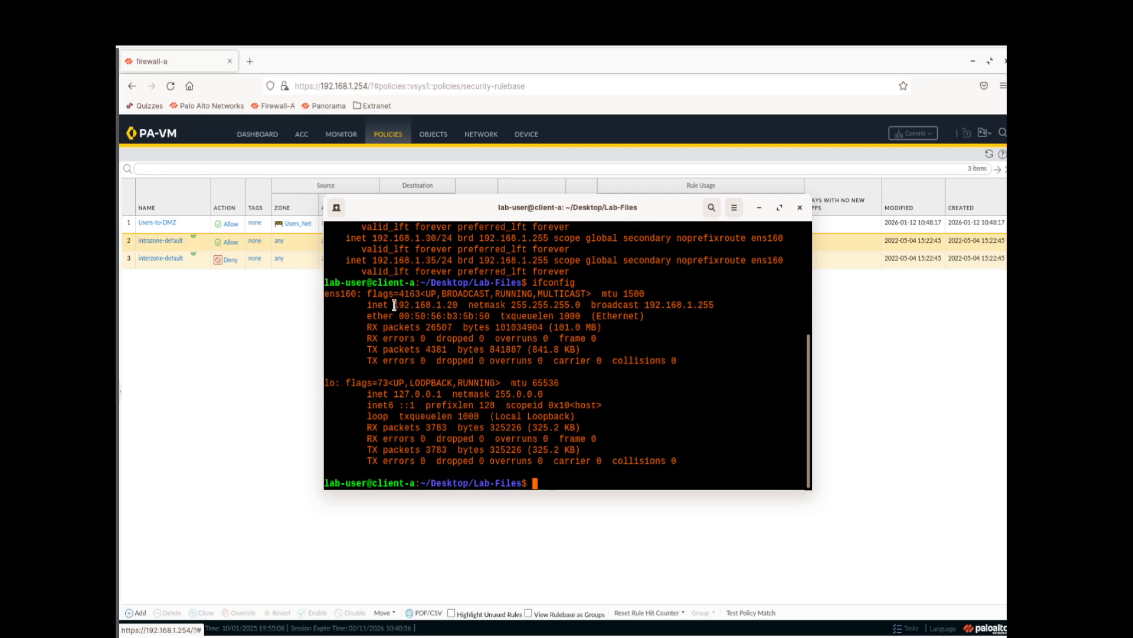
left_click_drag(390, 305, 464, 309)
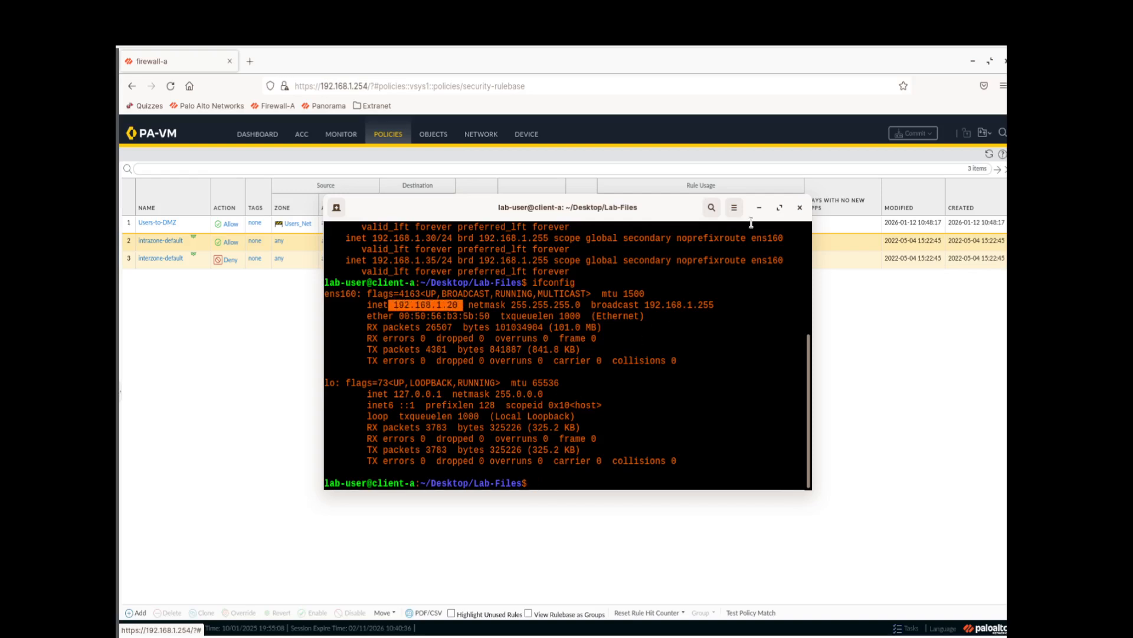
- Ping the Extranet server at 192.168.50.80, check the replies against the rule table, and stop the ping
left_click(555, 475)
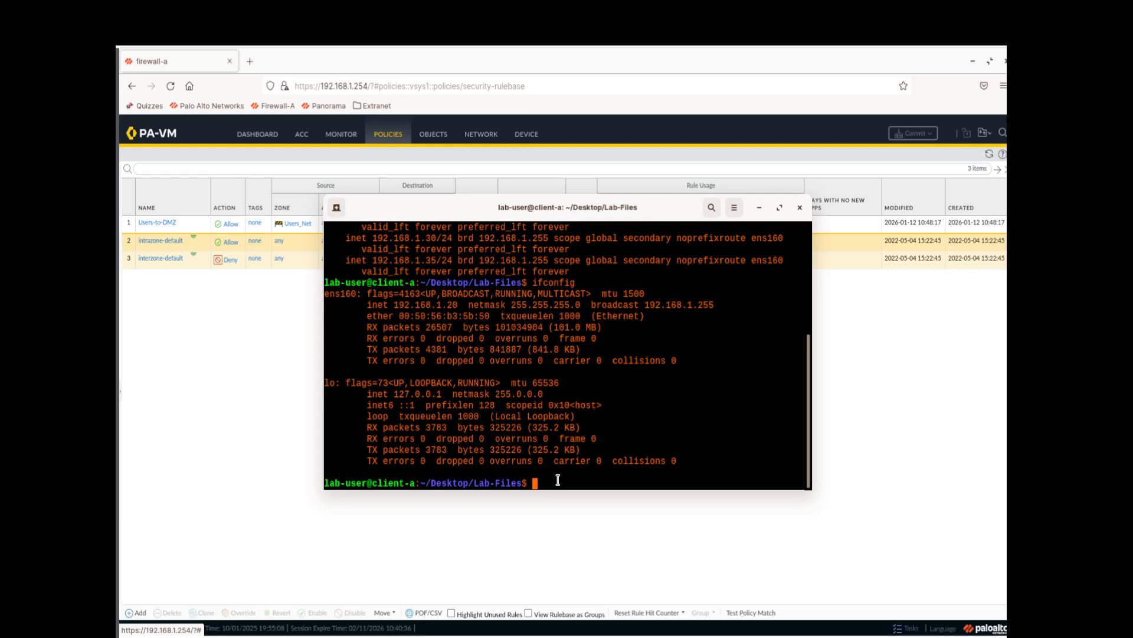
type("ping 192.168.50.80")
key("Return")
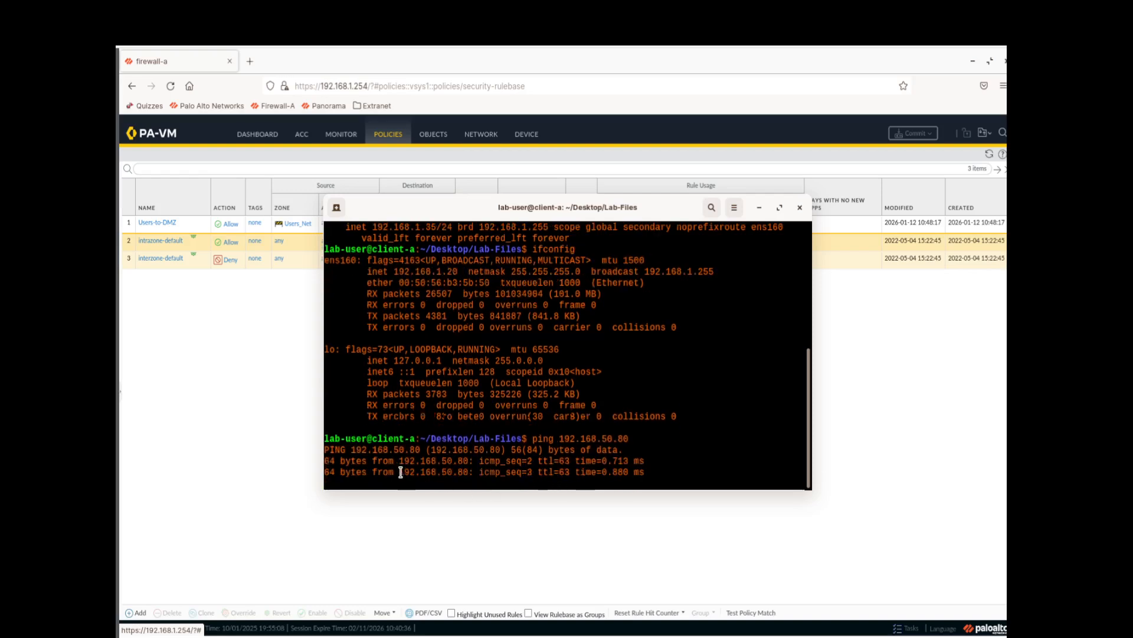
left_click_drag(655, 220, 646, 355)
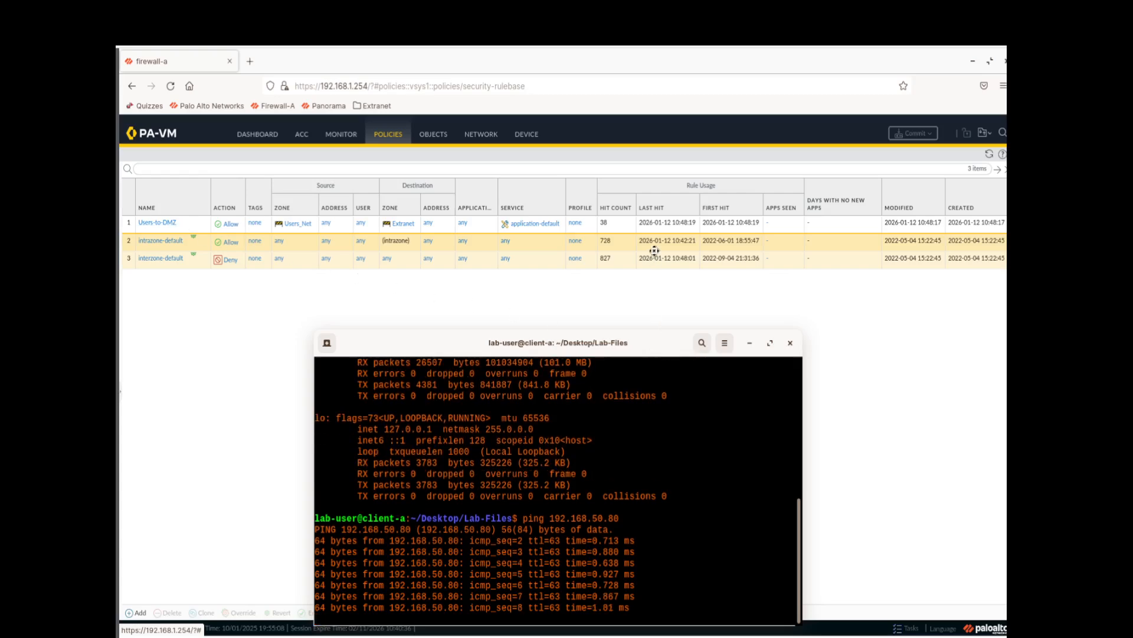
left_click_drag(656, 350, 662, 178)
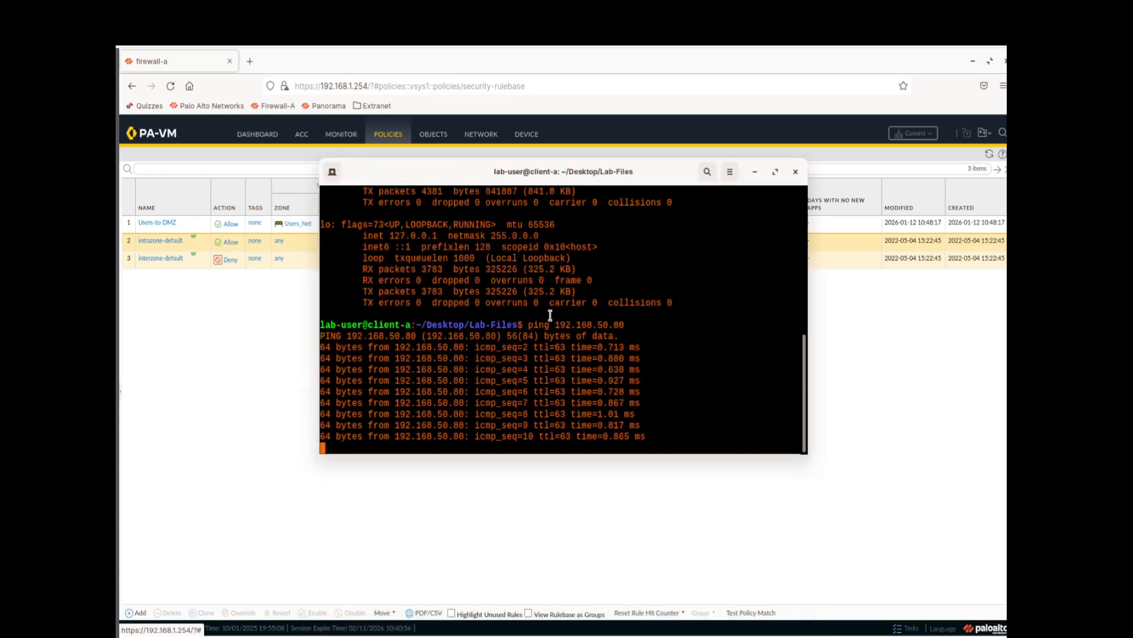
key("ctrl+c")
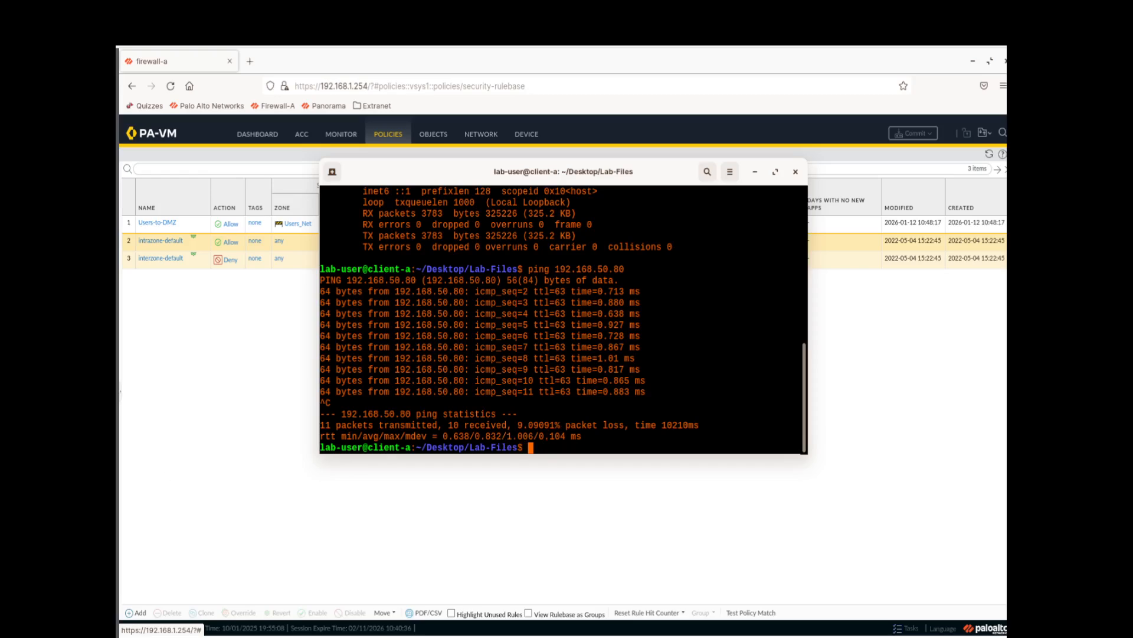
left_click(755, 172)
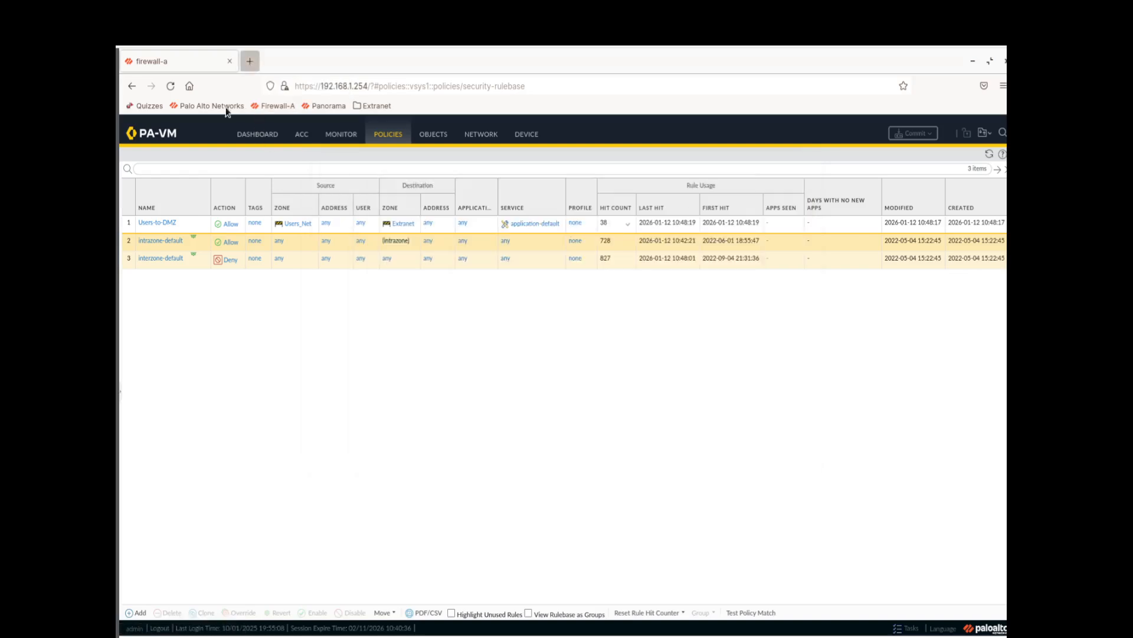
left_click(250, 62)
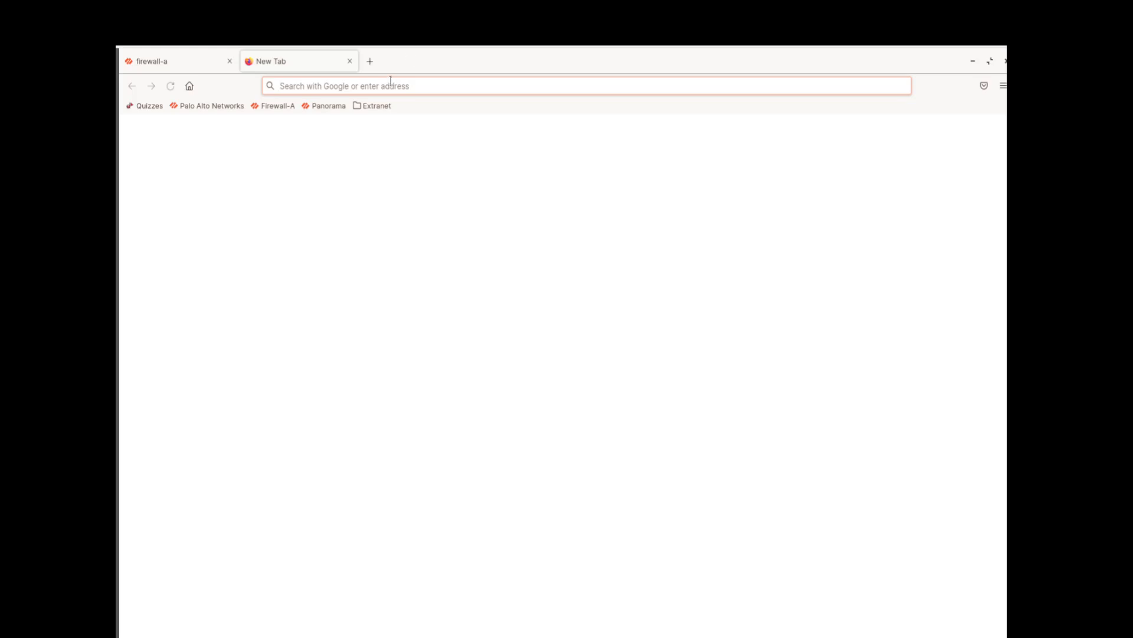
type("https://")
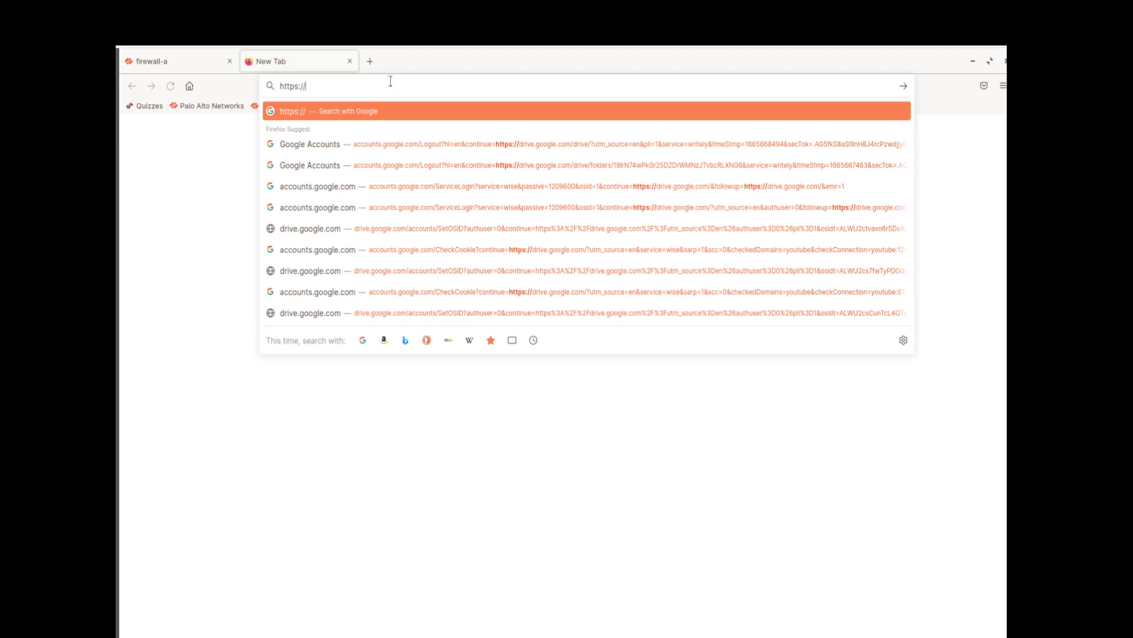
type("192.16")
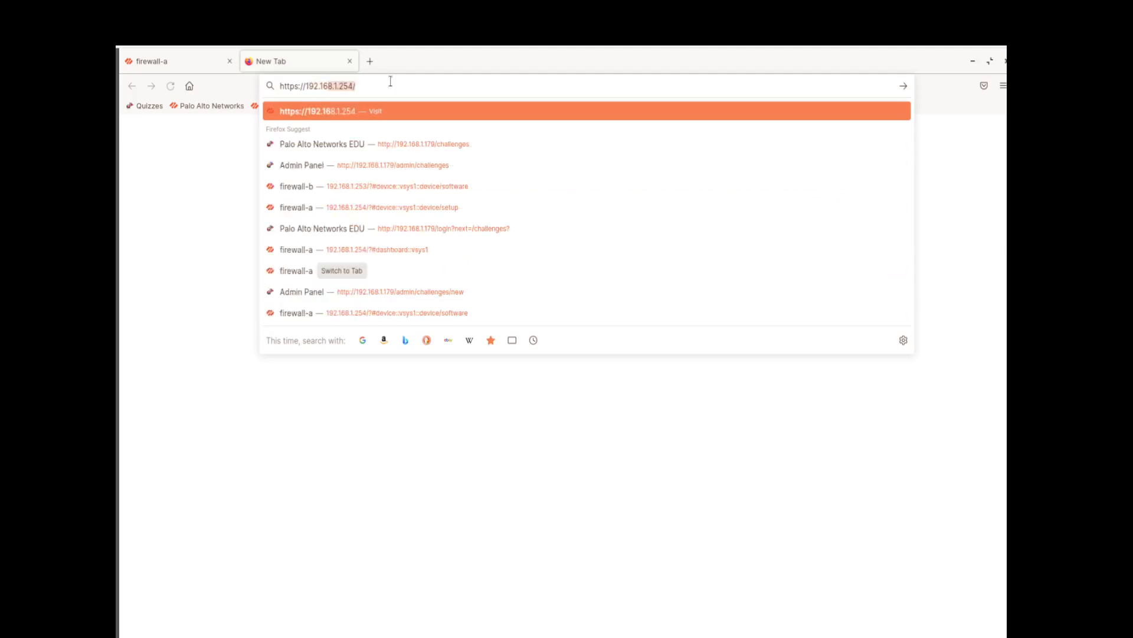
type("8.50.8")
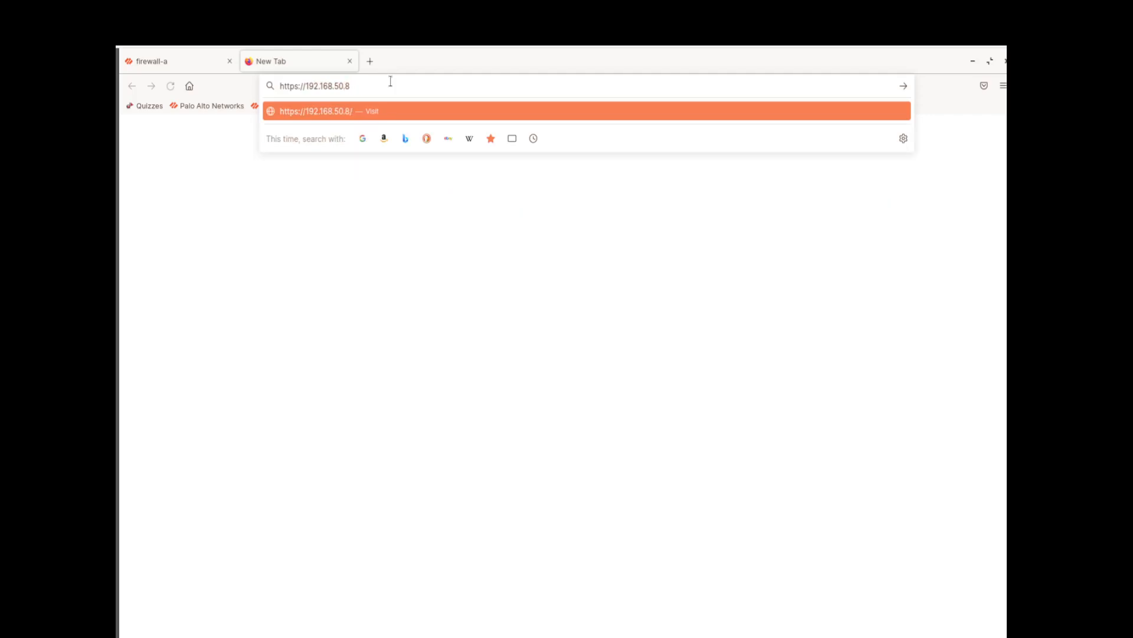
type("0")
key("Return")
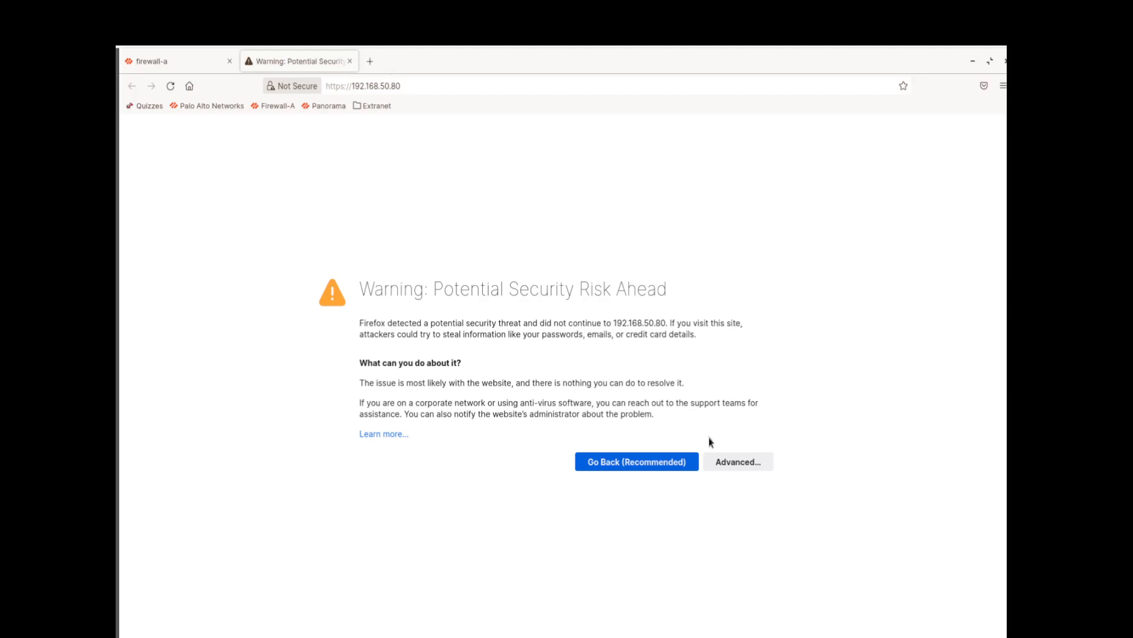
- Show the advanced details of the certificate warning, accept the risk and continue to the Extranet server's page
left_click(716, 462)
left_click(718, 464)
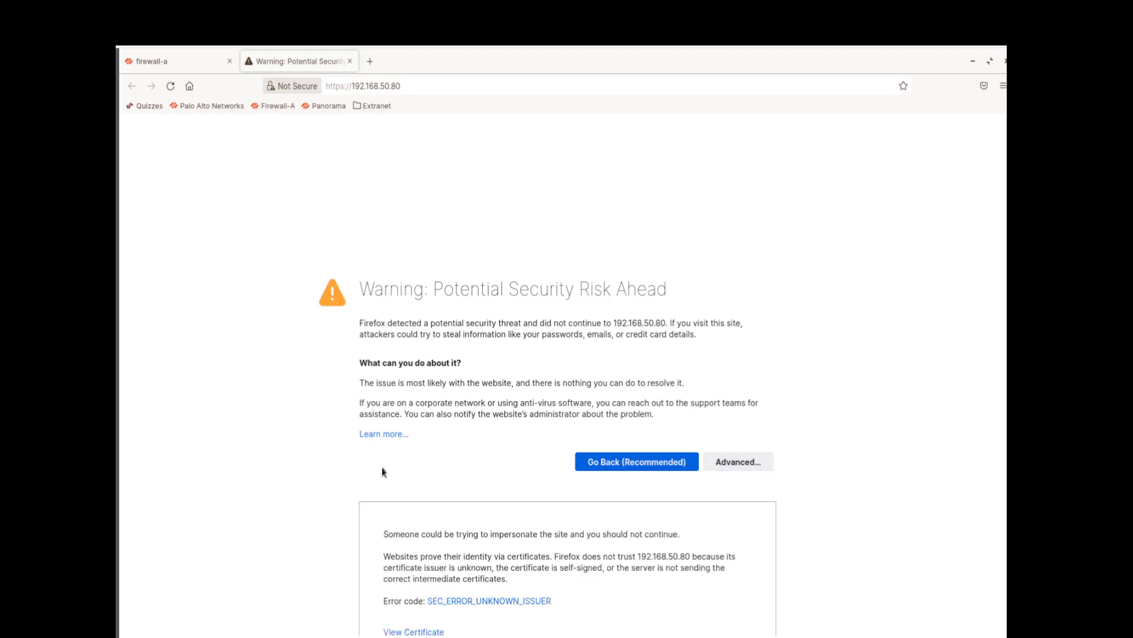
scroll(326, 458, "down", 1)
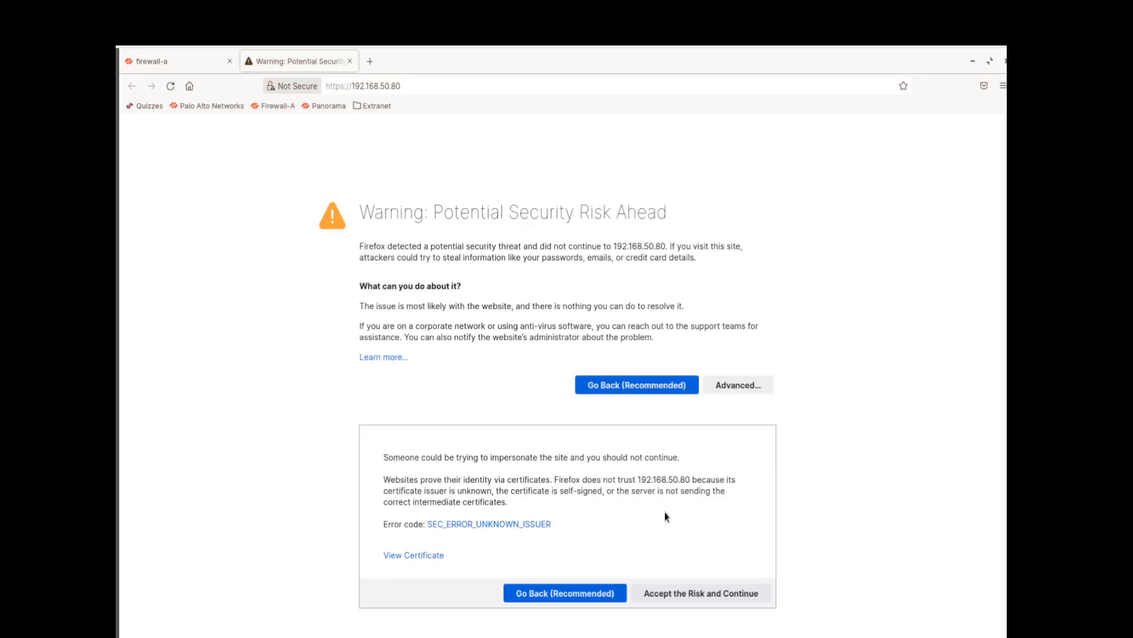
left_click(682, 593)
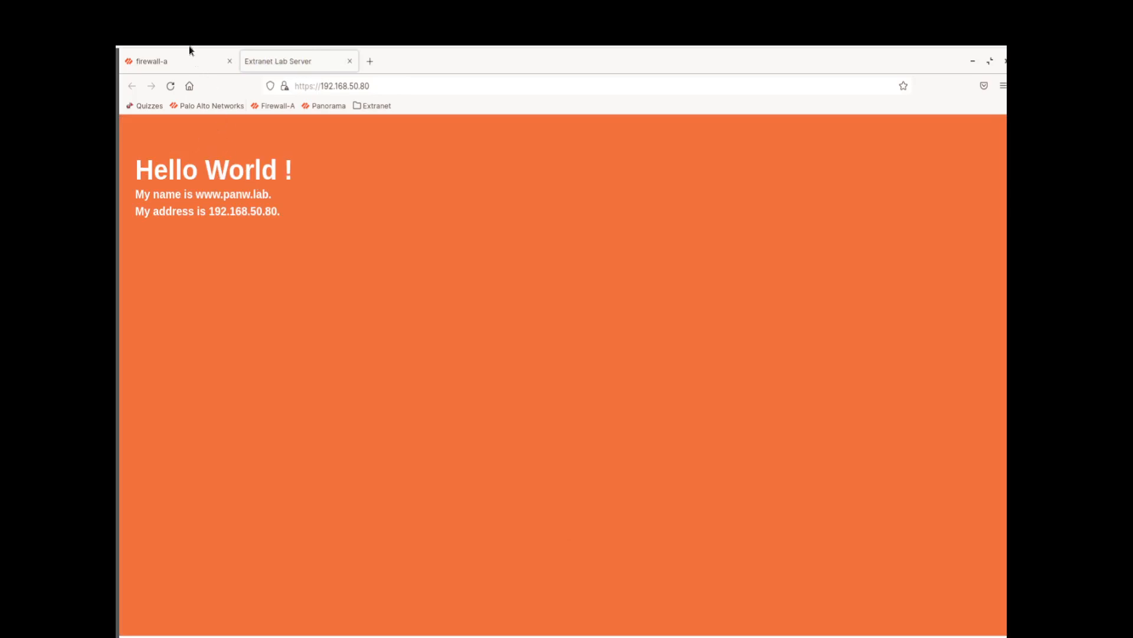
- Return to the firewall's security rule table and reset the hit count of the Users-to-DMZ rule
left_click(177, 59)
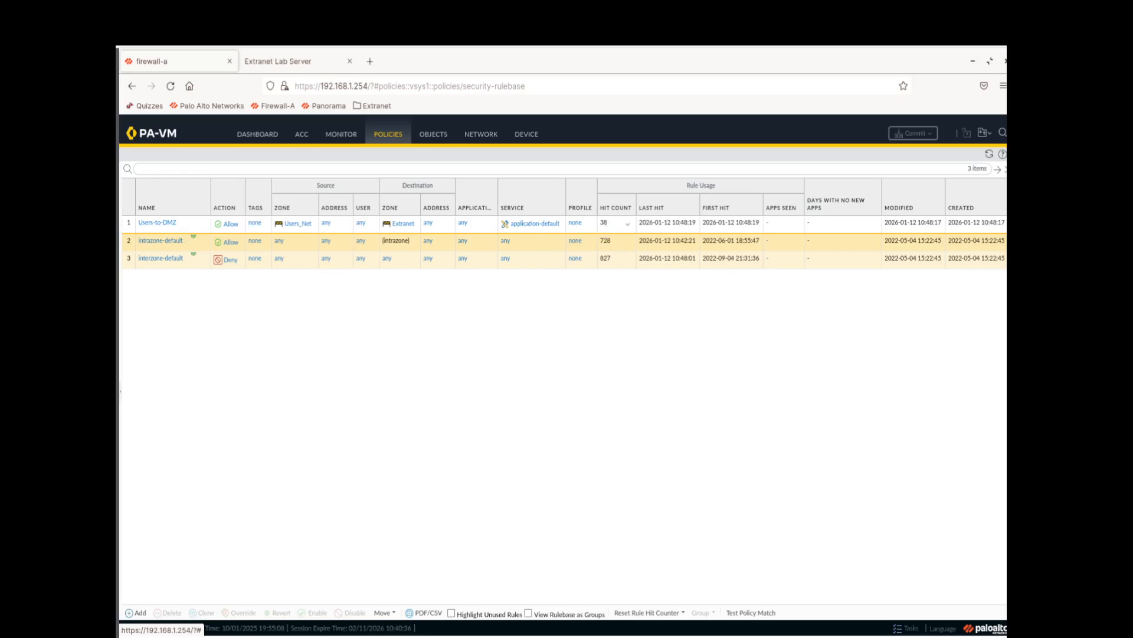
left_click(607, 228)
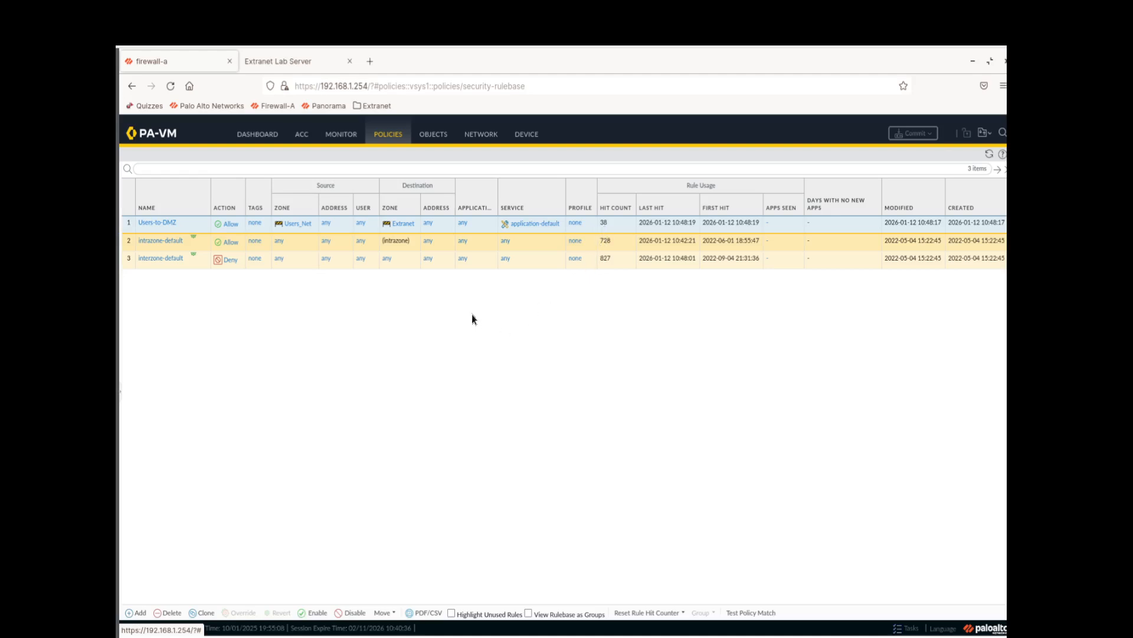
left_click(629, 225)
left_click(685, 614)
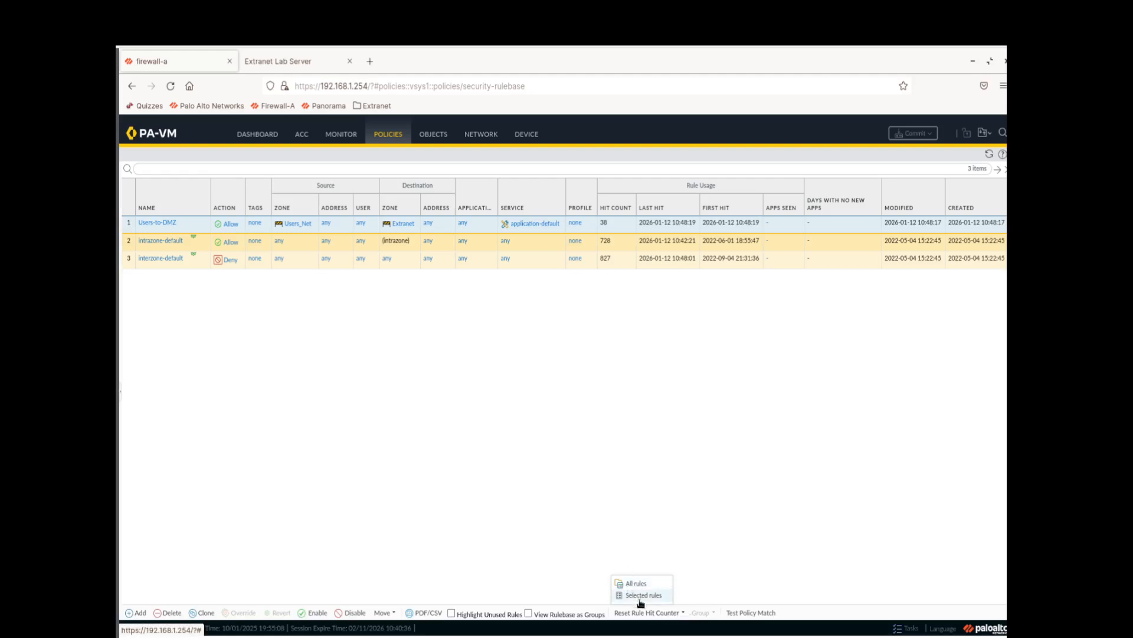
left_click(254, 453)
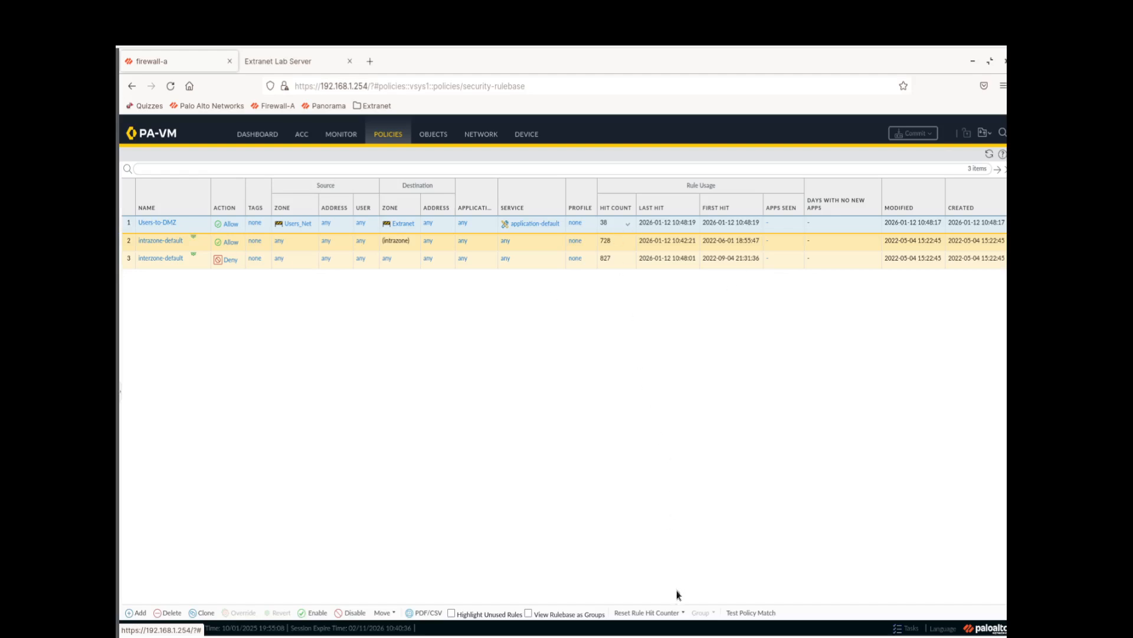
left_click(629, 227)
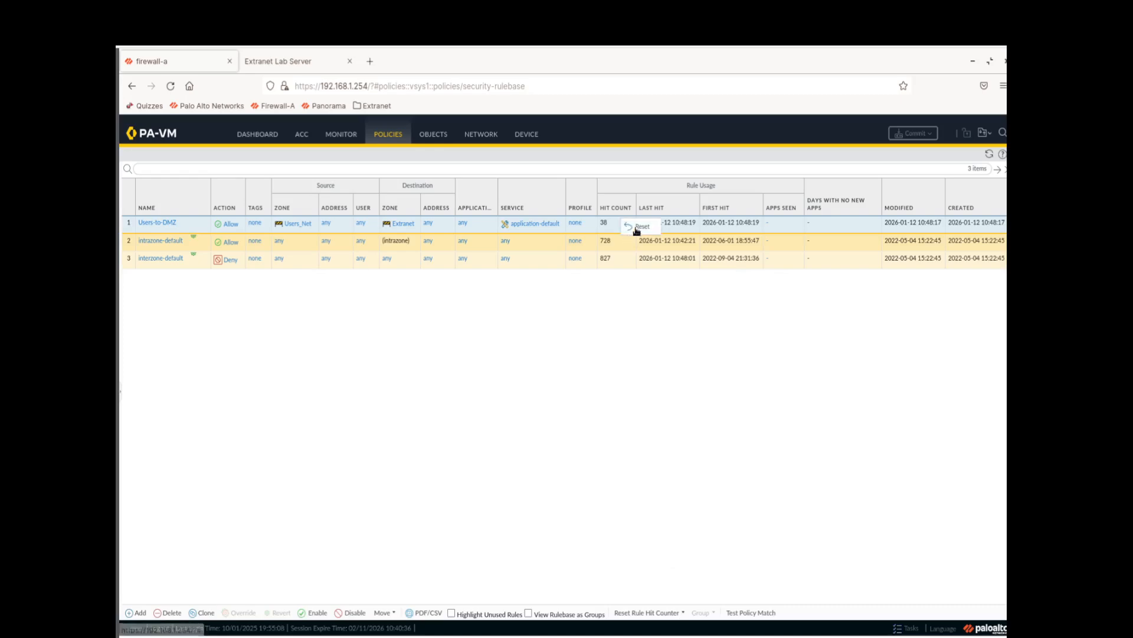
left_click(639, 228)
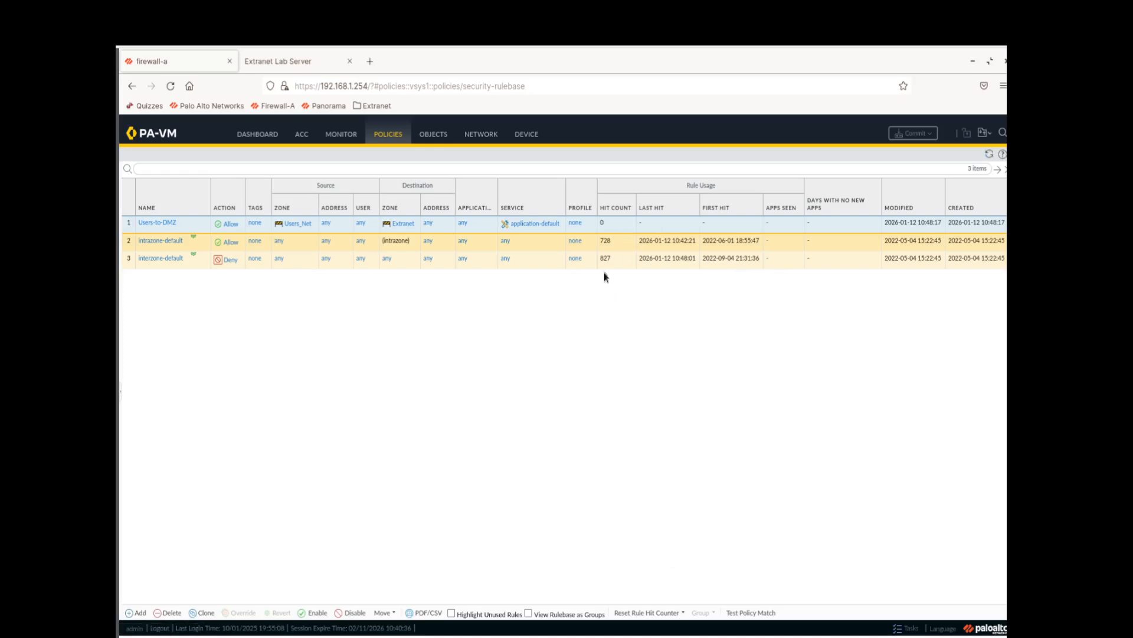
- Ping 192.168.50.80 again from the terminal and refresh the rule table to check the Users-to-DMZ hit count
left_click(316, 637)
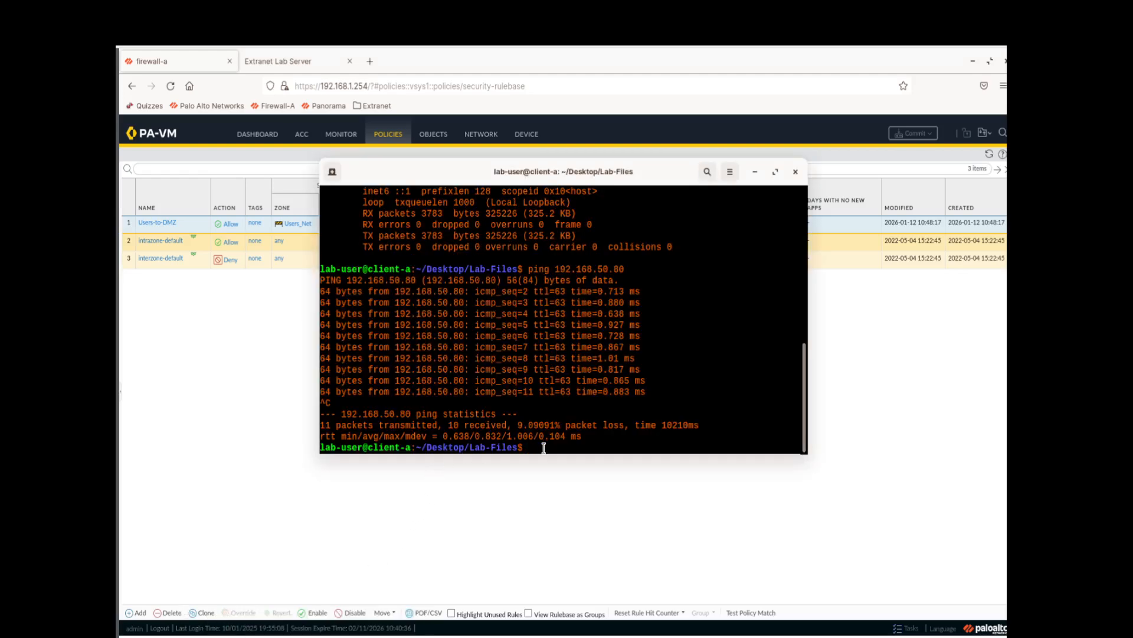
key("Up")
key("Return")
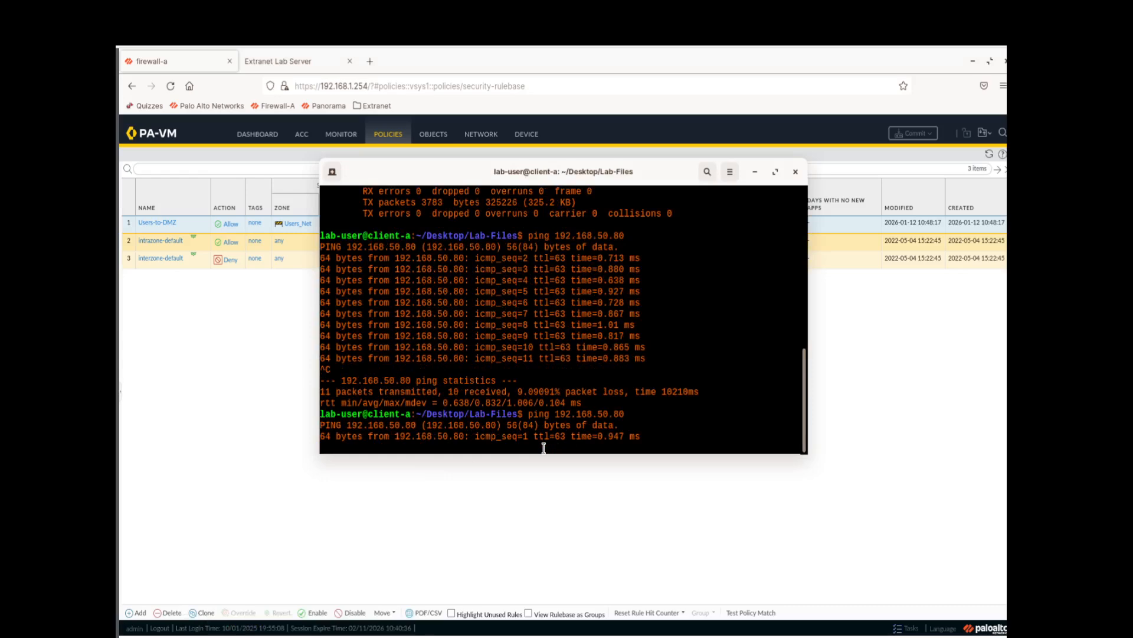
left_click(755, 171)
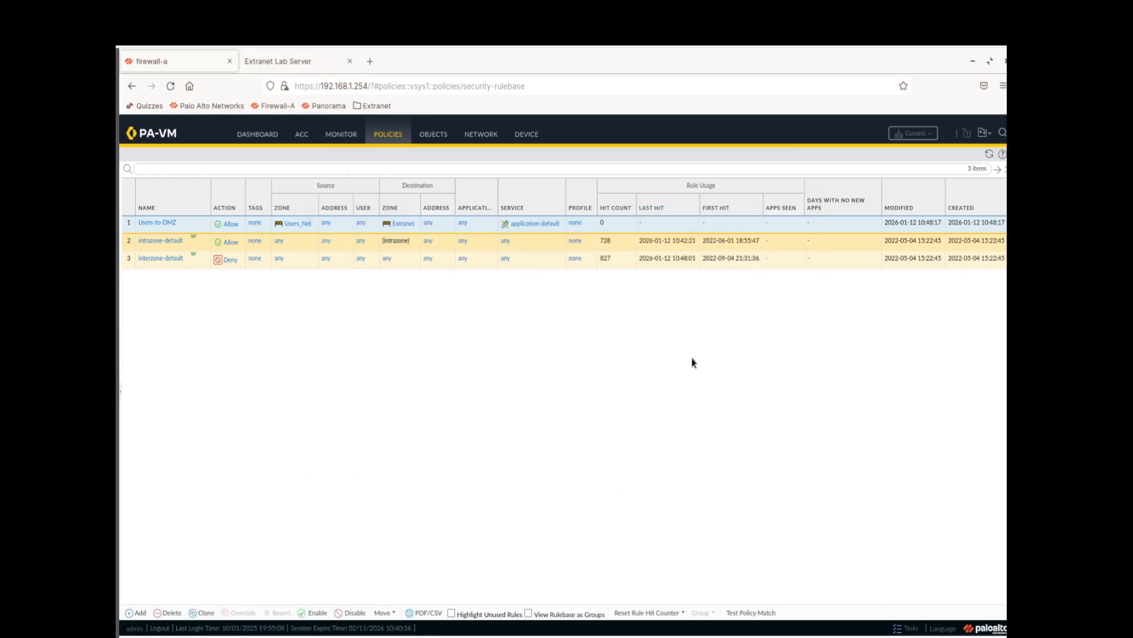
left_click(990, 156)
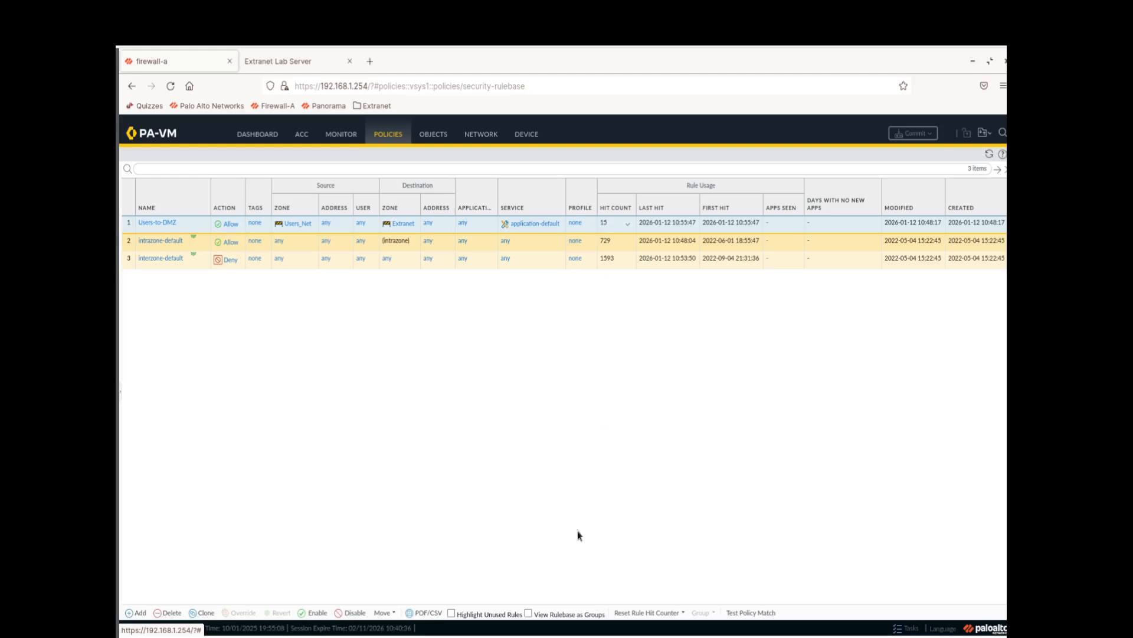
- Stop the running ping, minimize the terminal and refresh the rule table to check the rule usage
left_click(313, 636)
key("ctrl+c")
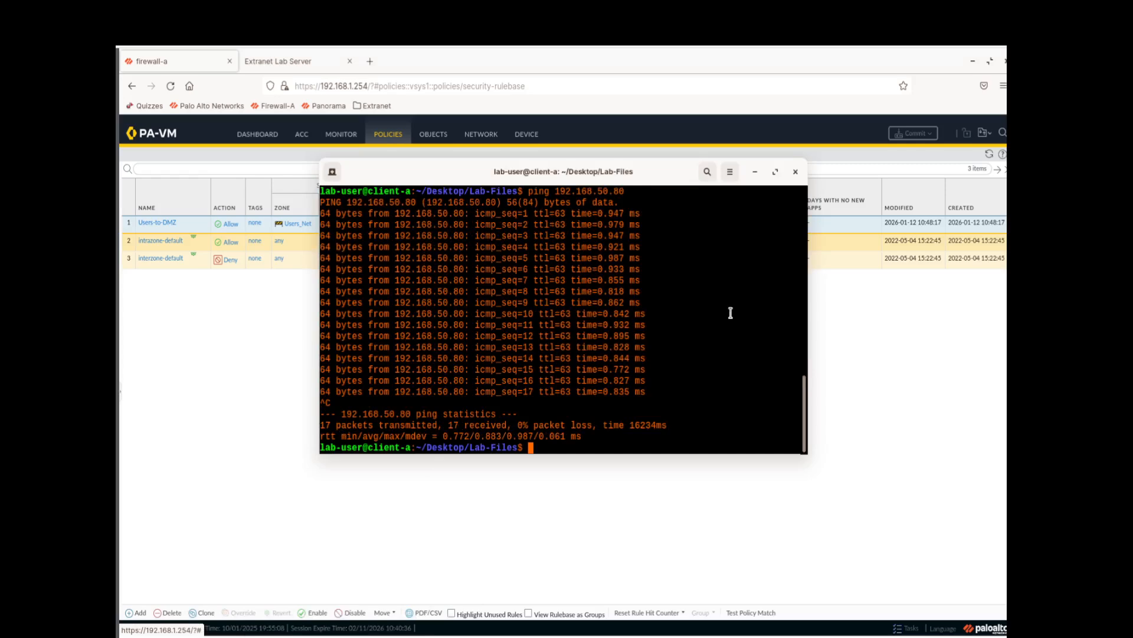
left_click(755, 171)
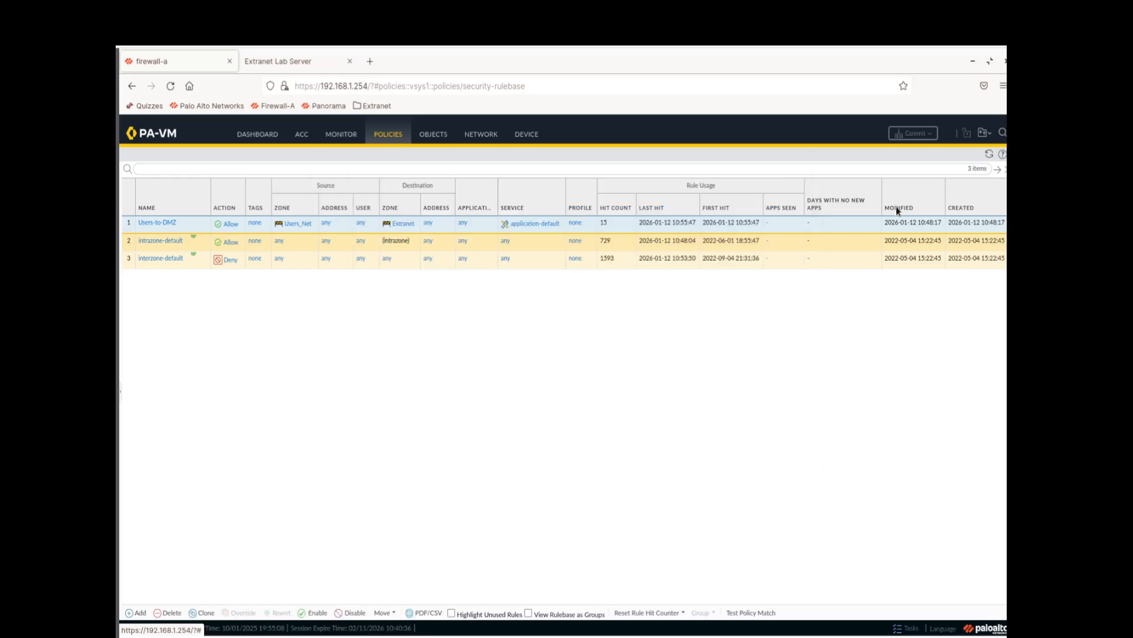
left_click(989, 155)
left_click(683, 614)
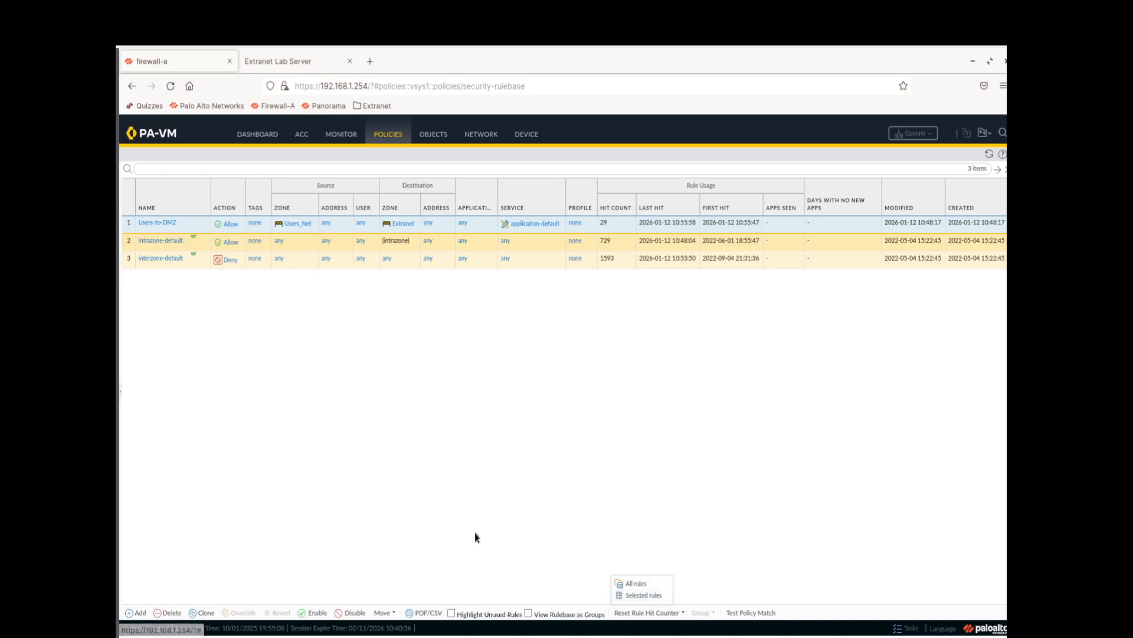
left_click(431, 547)
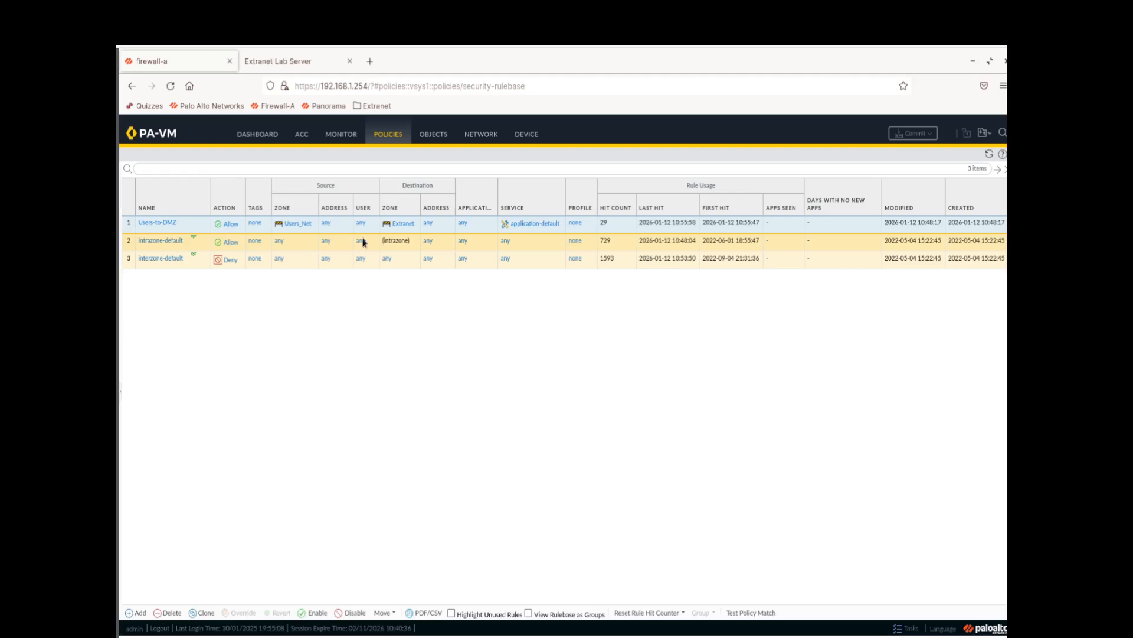
- Hide the Type, Source Dynamic Address Group, Destination Dynamic Address Group and Dynamic User Group columns in the traffic log
left_click(349, 135)
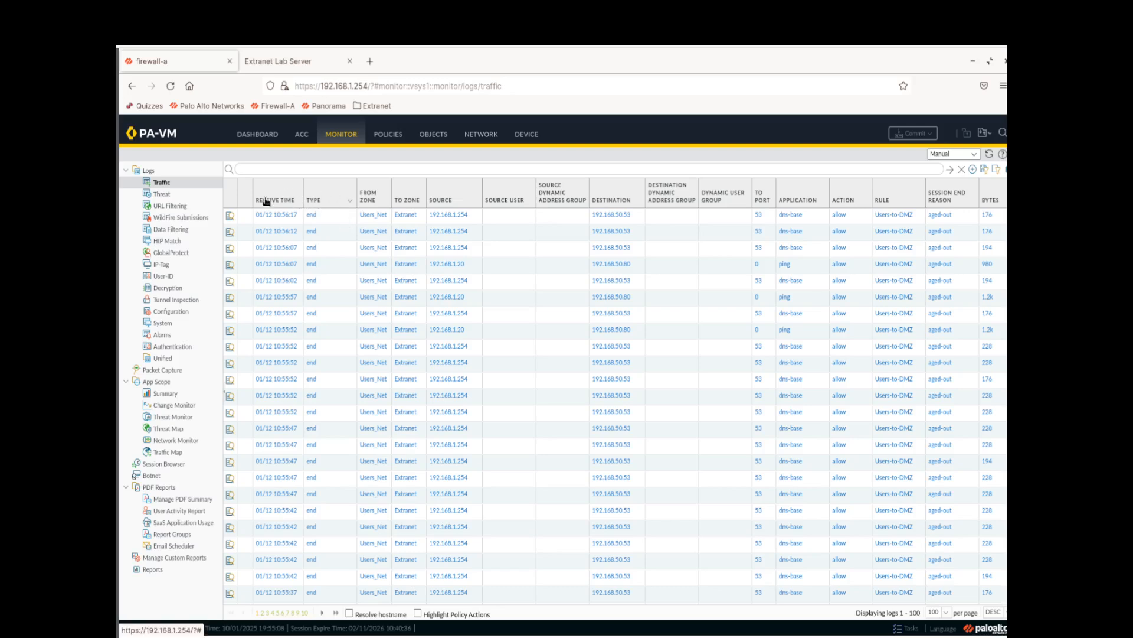
left_click(297, 203)
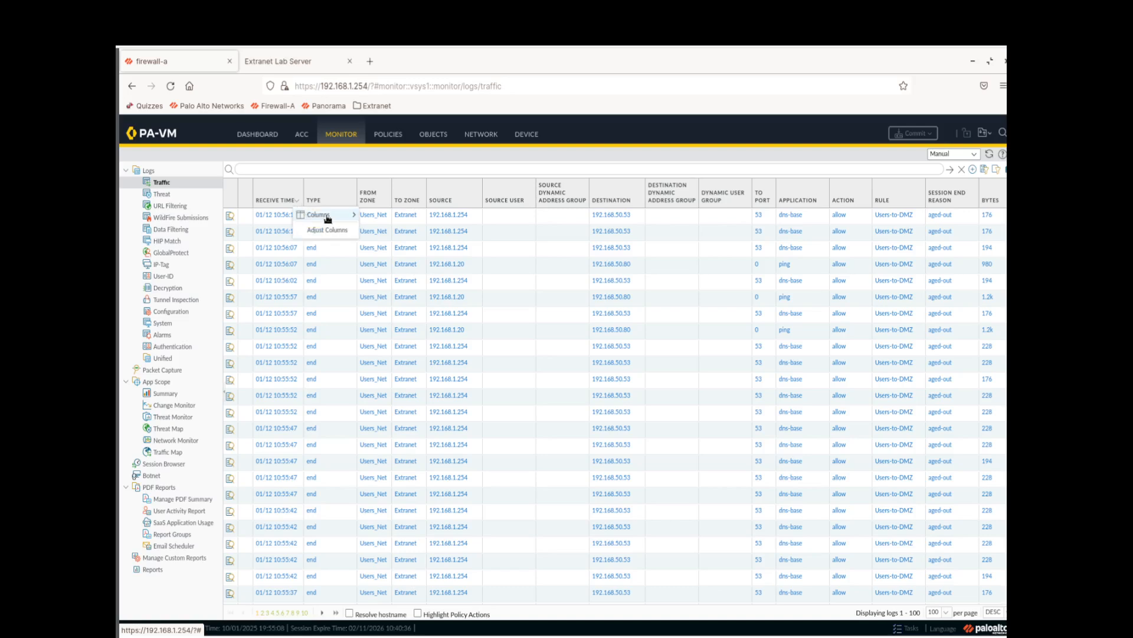
left_click(355, 218)
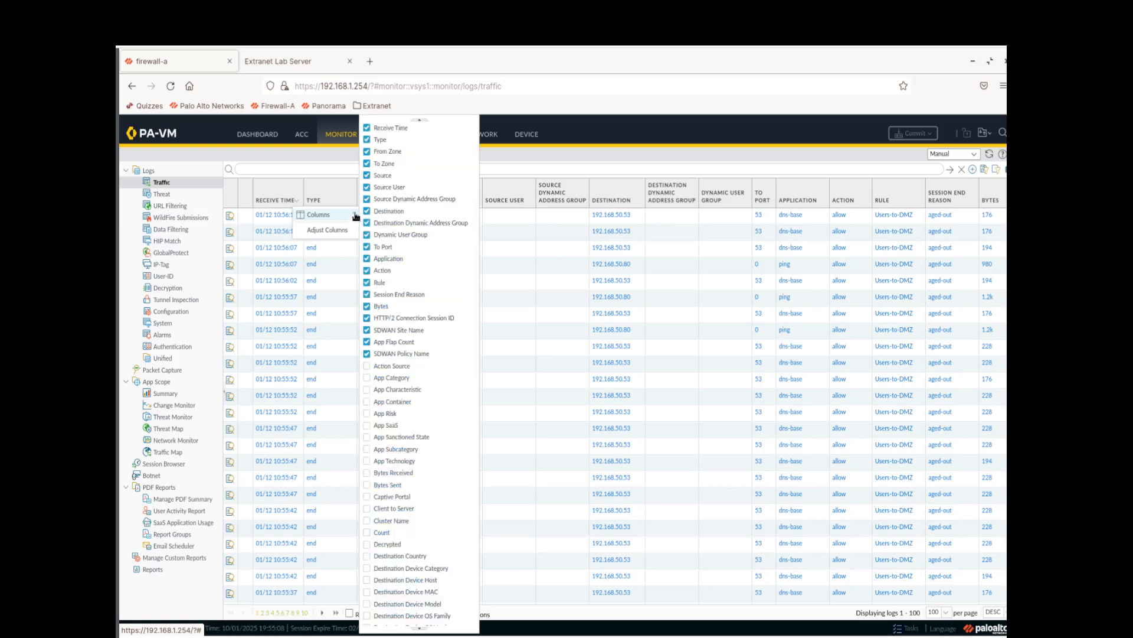
left_click(367, 141)
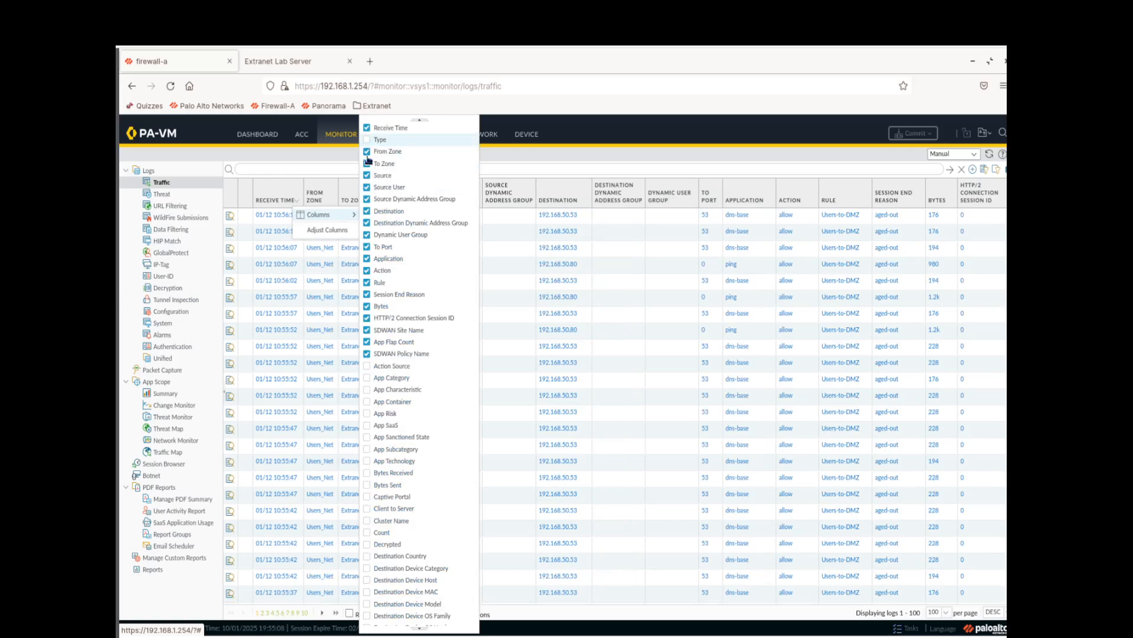
left_click(367, 200)
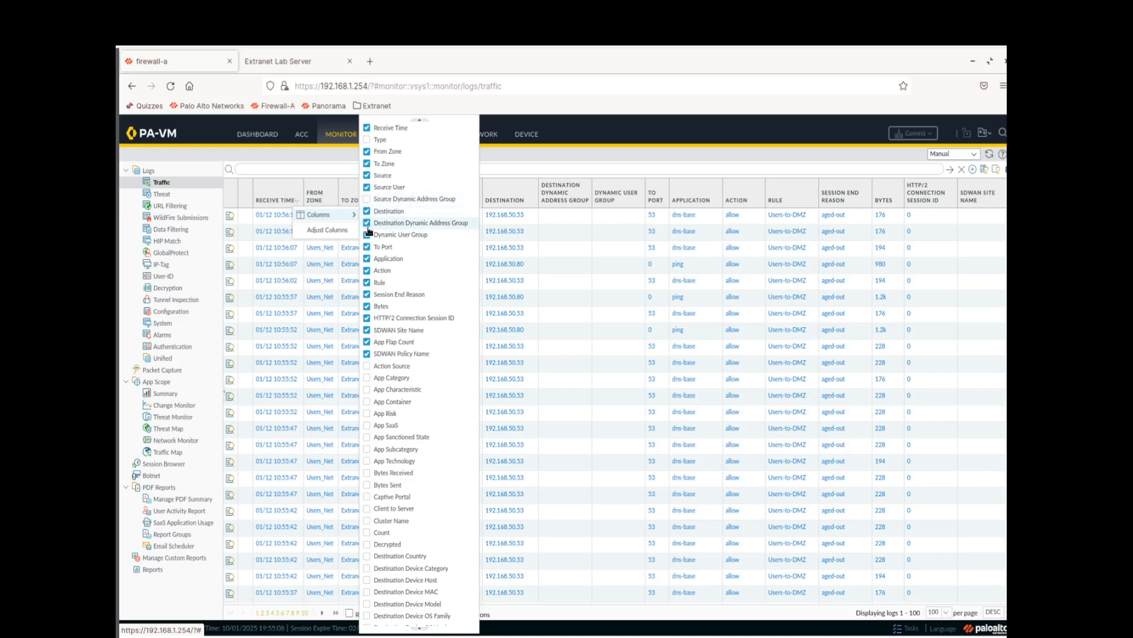
left_click(367, 224)
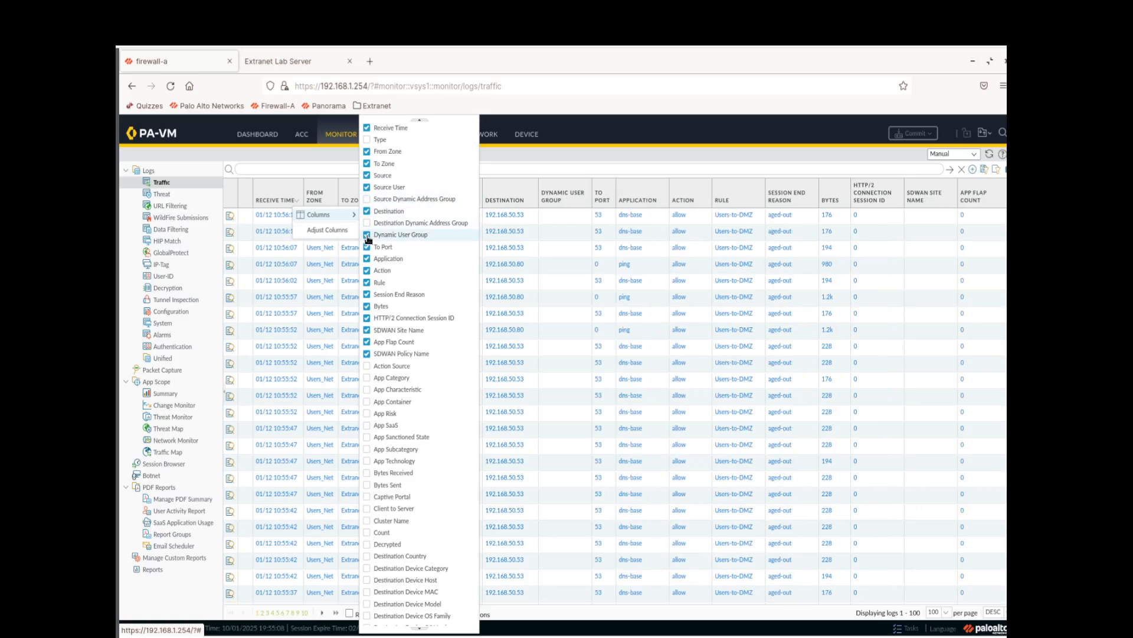
left_click(367, 235)
left_click(594, 158)
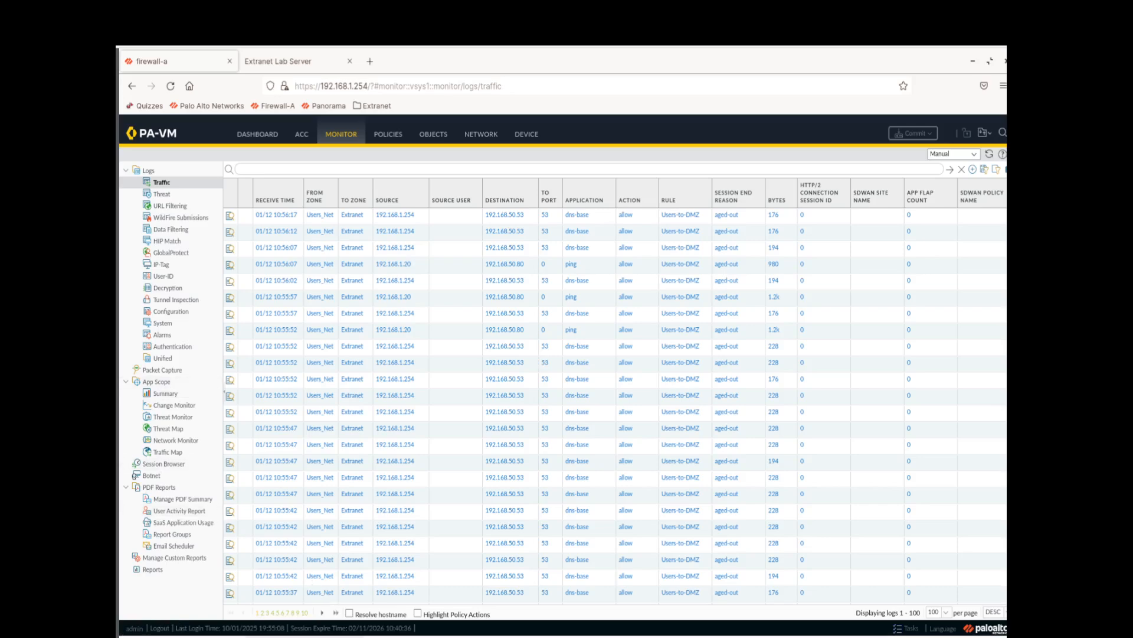
- Ping the Internet host 8.8.8.8 from the terminal and stop the ping
mouse_move(304, 633)
left_click(402, 555)
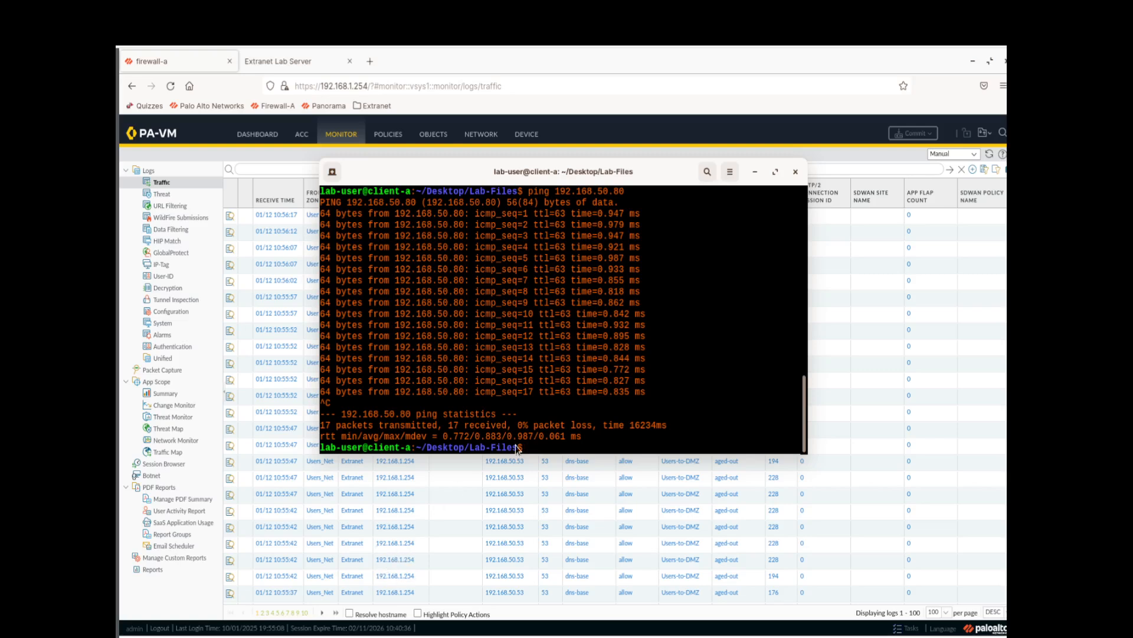
type("ping ")
type("8.8.8")
type(".58")
key("BackSpace")
key("BackSpace")
type("8")
key("Return")
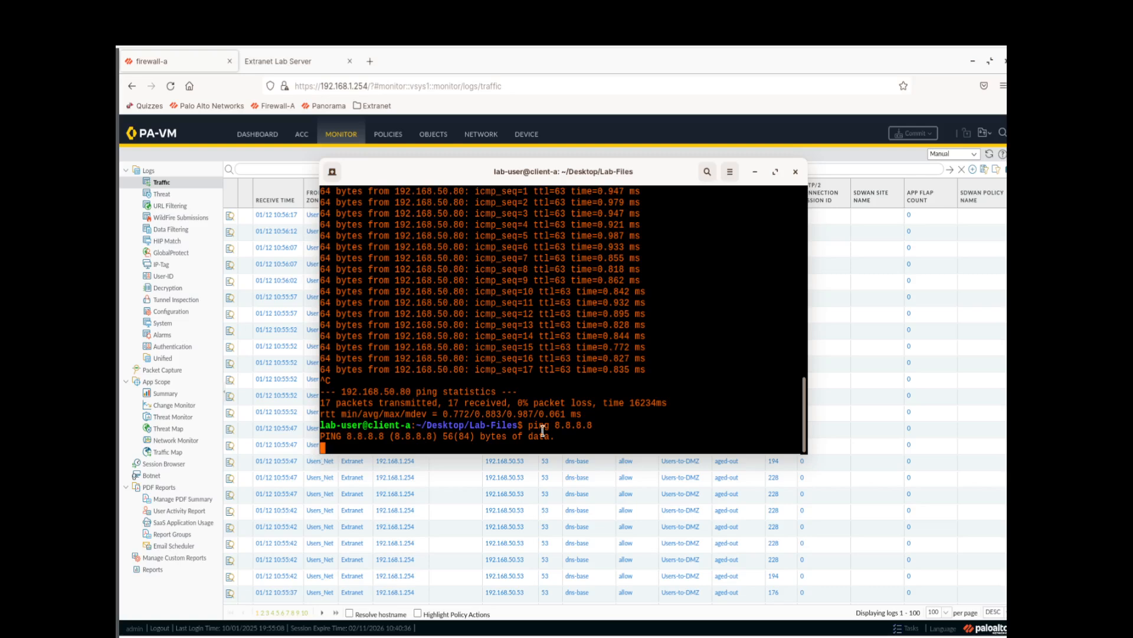
key("ctrl+c")
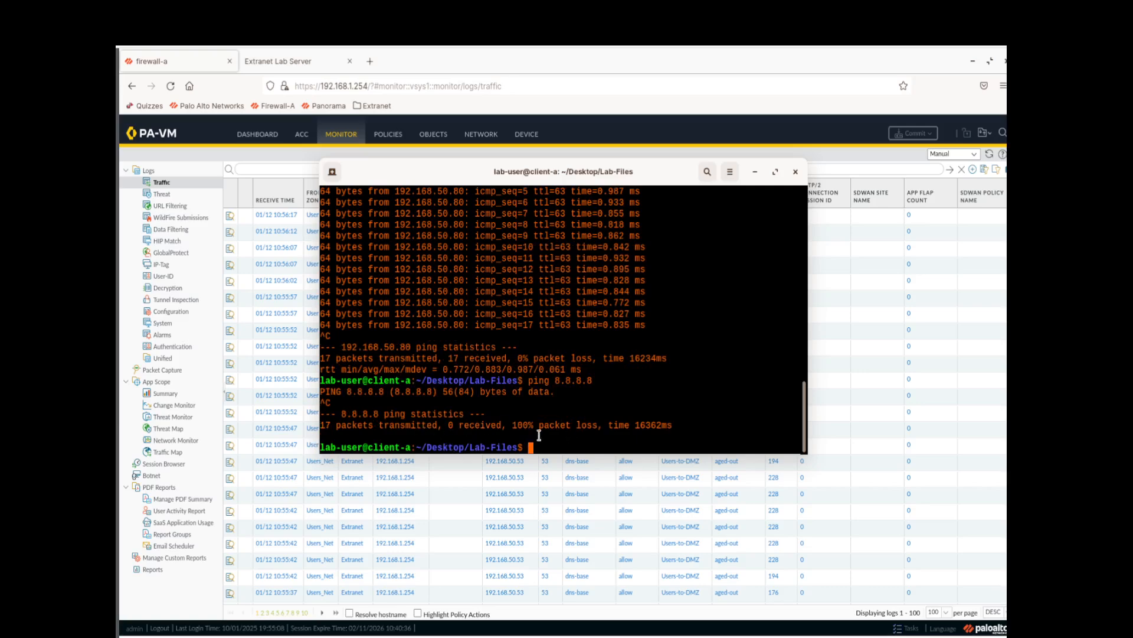
- Minimize the terminal and refresh the traffic log to look for entries of the ping to 8.8.8.8
left_click(755, 172)
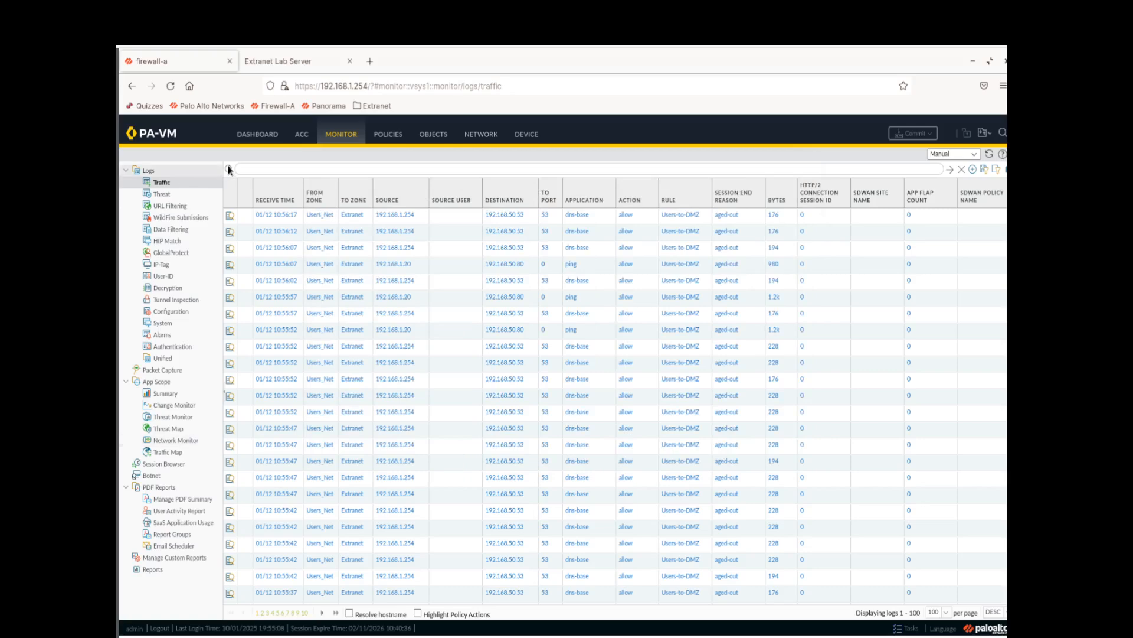
left_click(990, 155)
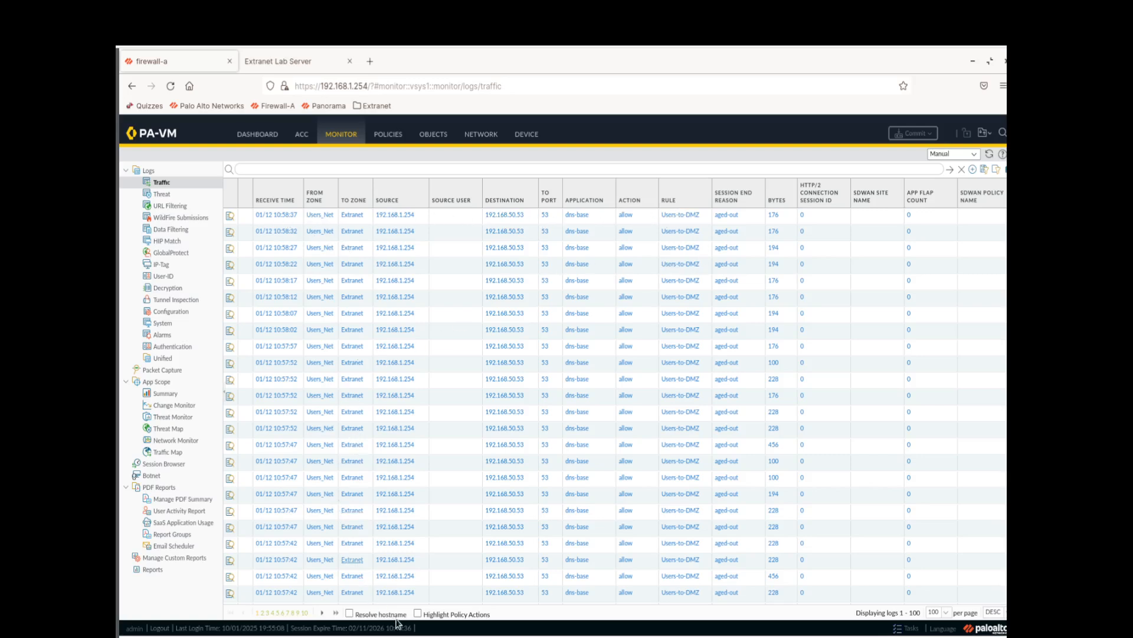
mouse_move(305, 637)
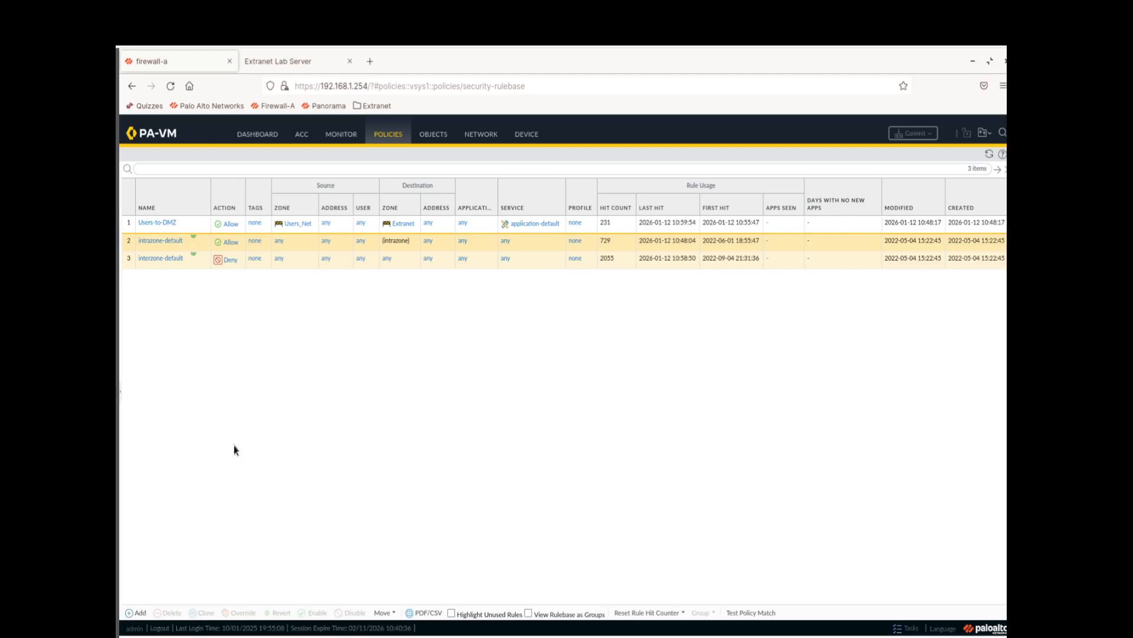
- Enable Log at Session End in the action settings of the predefined interzone-default rule
left_click(190, 264)
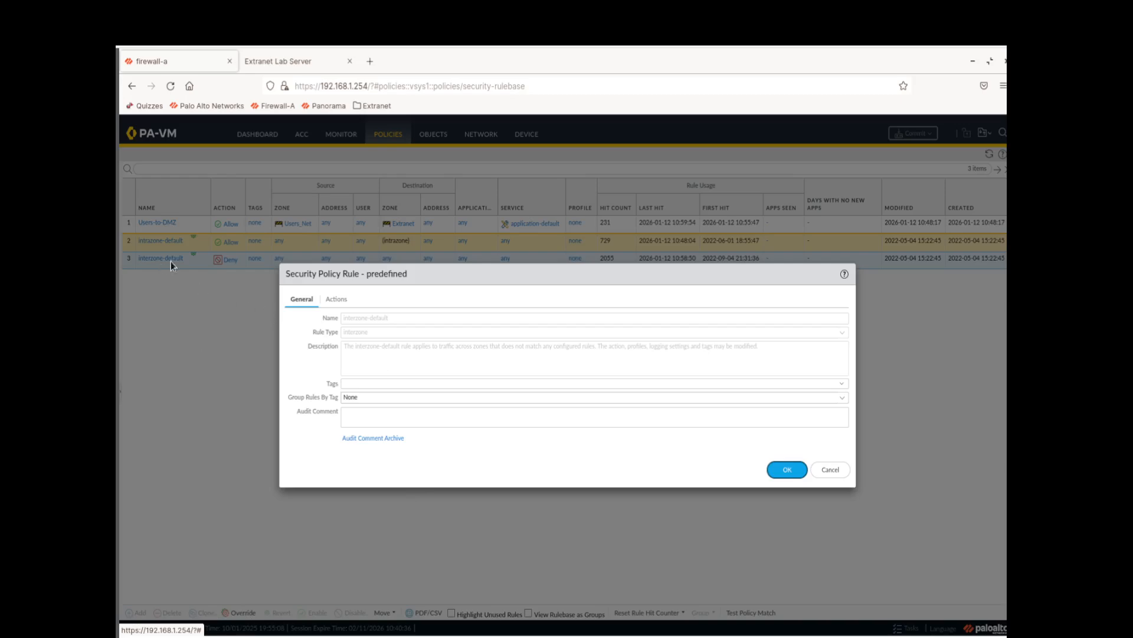
left_click(333, 303)
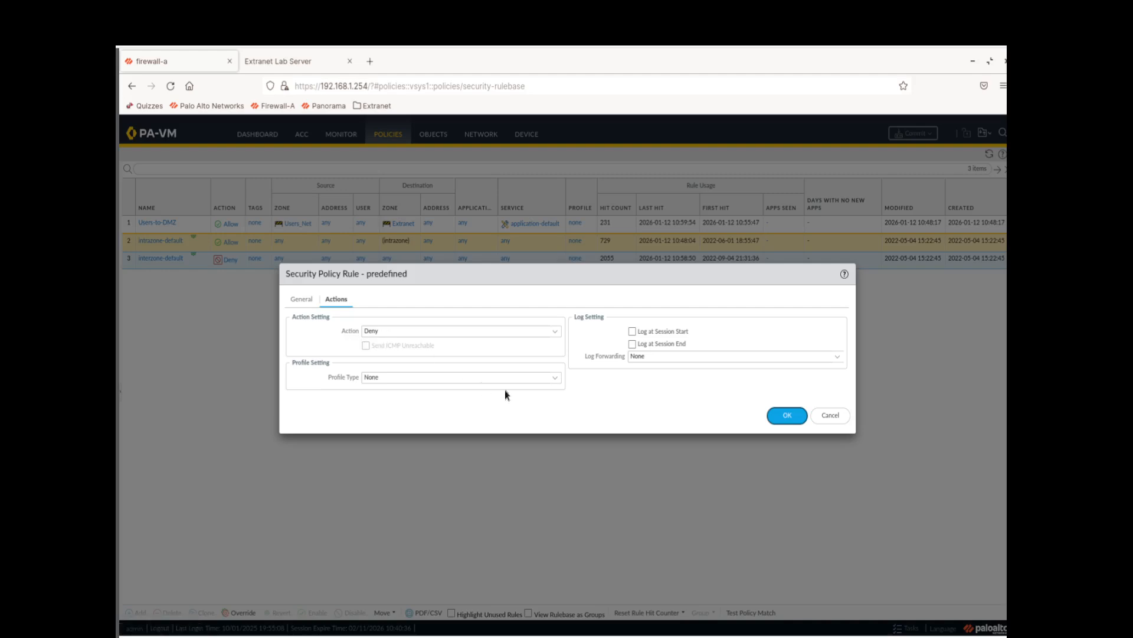
left_click(632, 344)
left_click(787, 416)
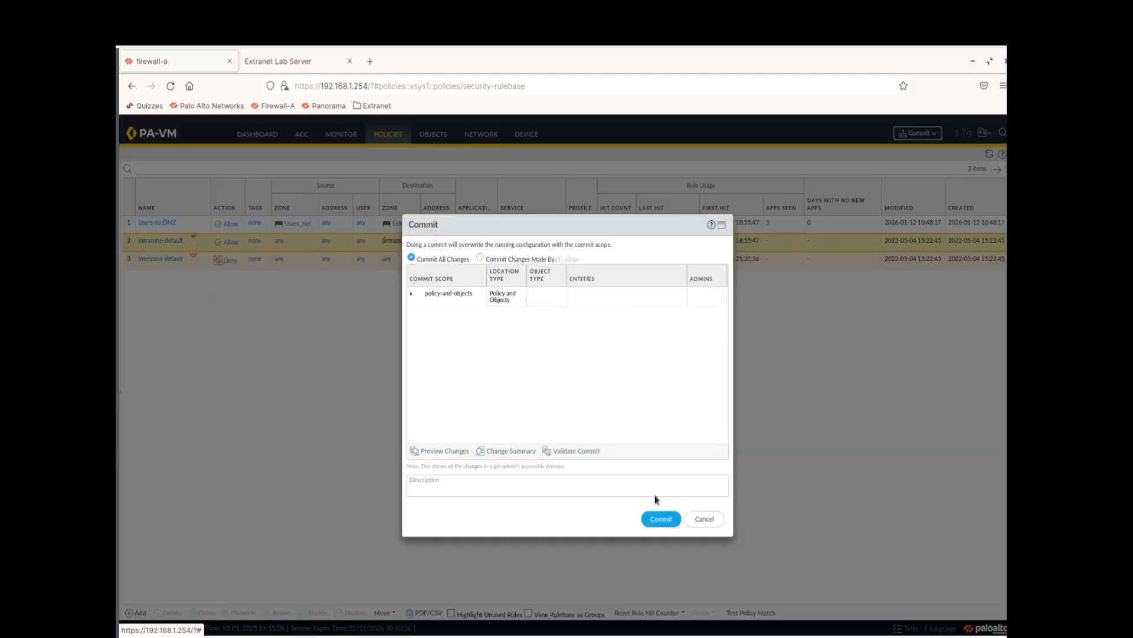
- Commit all pending changes to the firewall and close the commit status
left_click(660, 518)
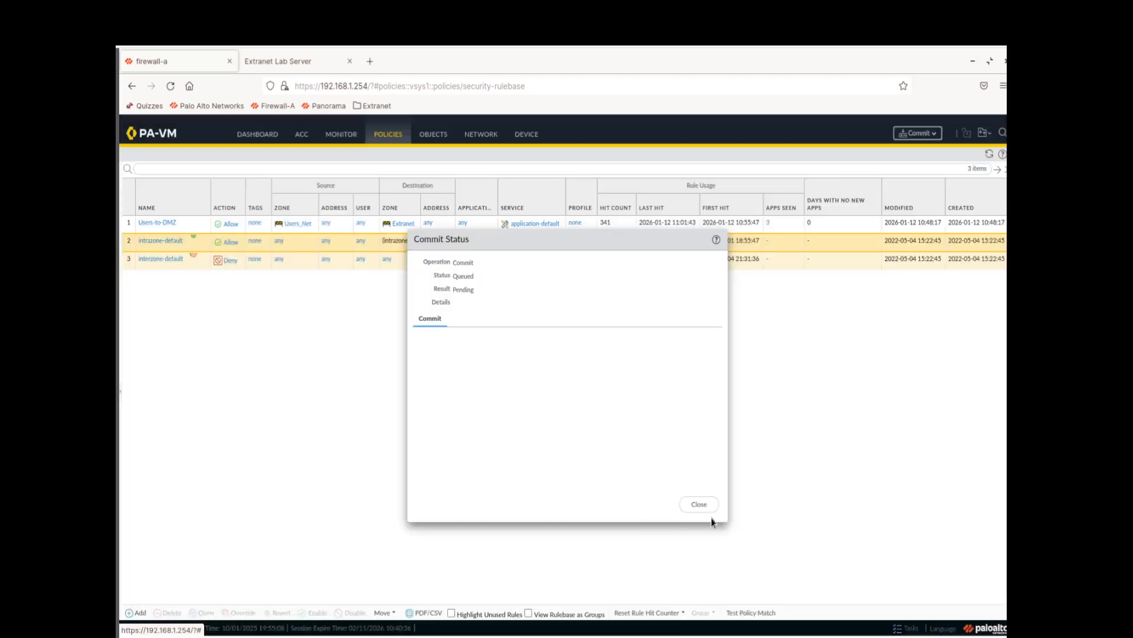
left_click(701, 505)
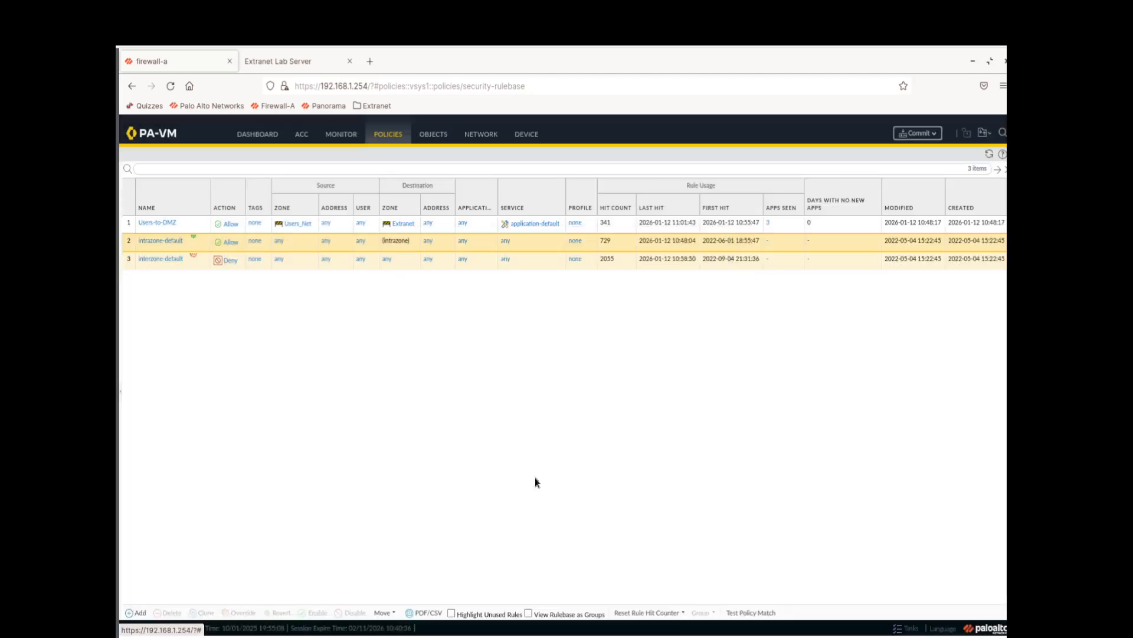
- Open the traffic log and check the commit job's progress in the task list, closing the list when done
left_click(341, 134)
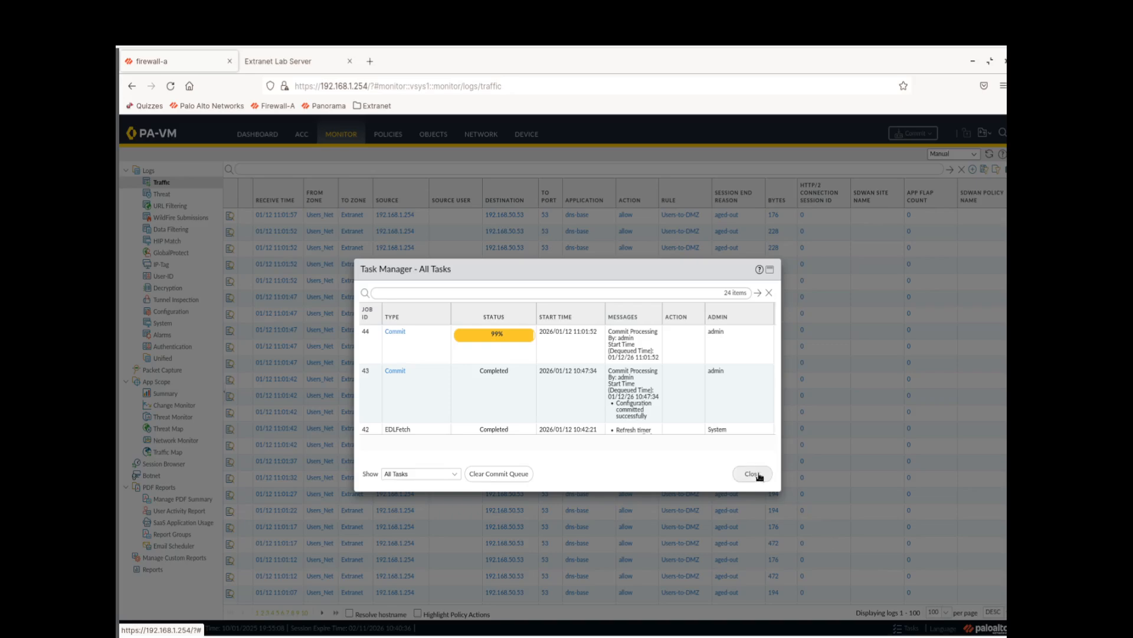
left_click(761, 478)
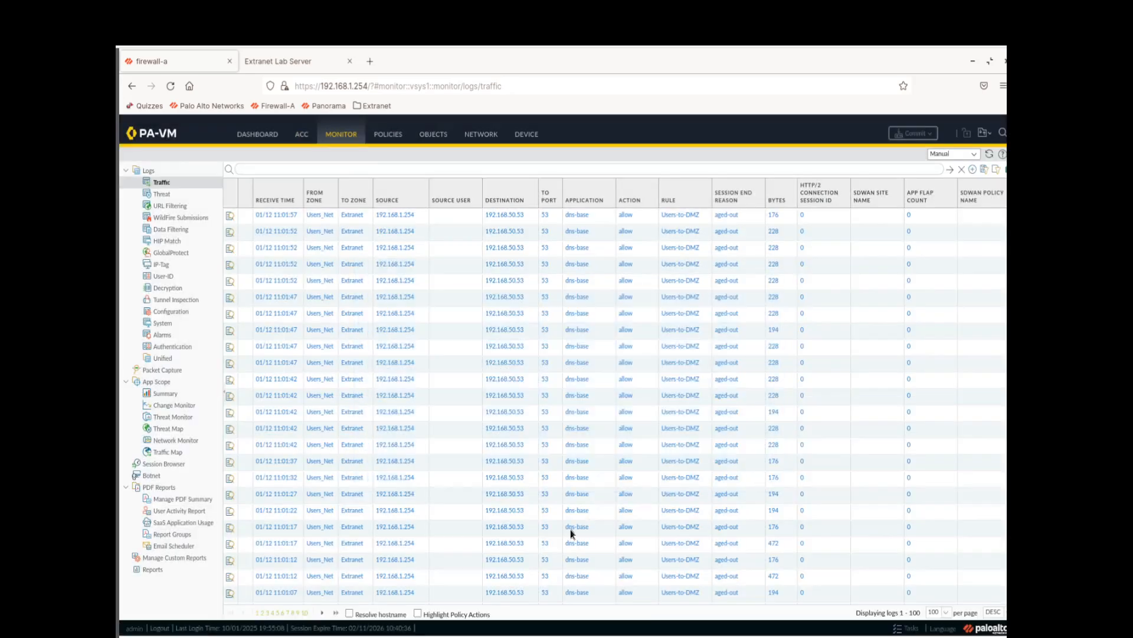
- Ping 8.8.8.8 again from the terminal, stop it, and refresh the traffic log to examine the entries for that ping
left_click(306, 637)
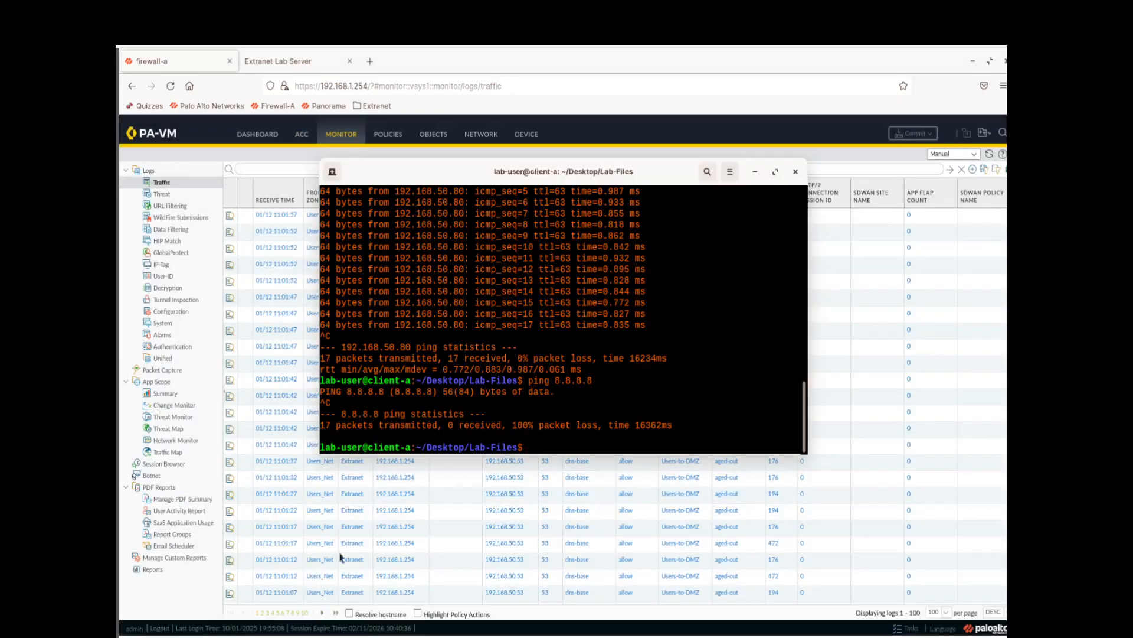
key("Up")
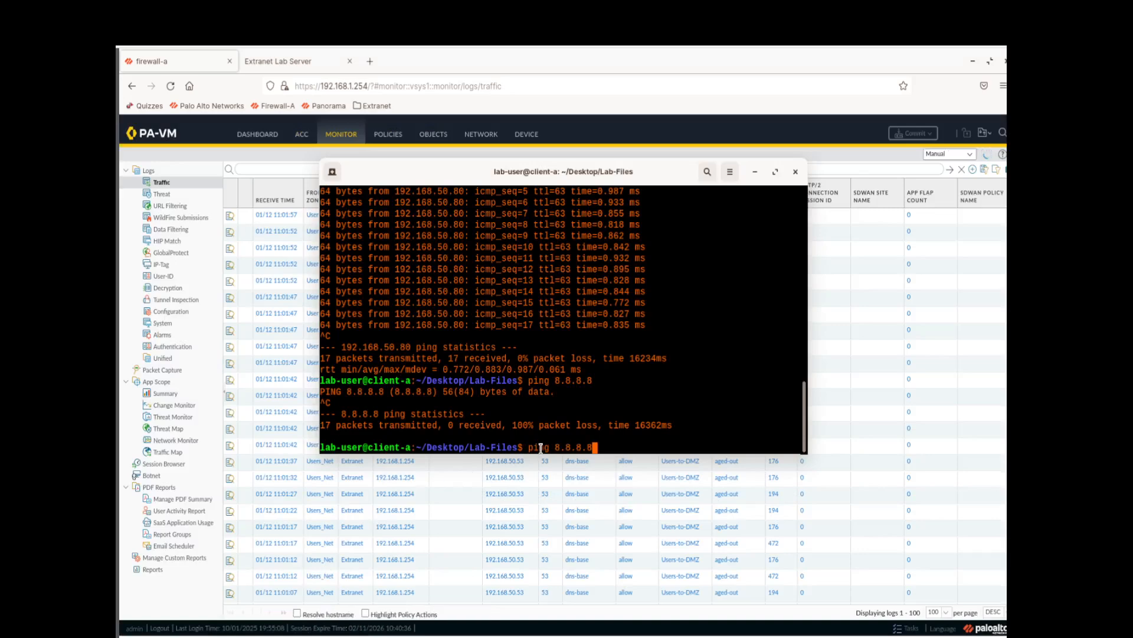
key("Return")
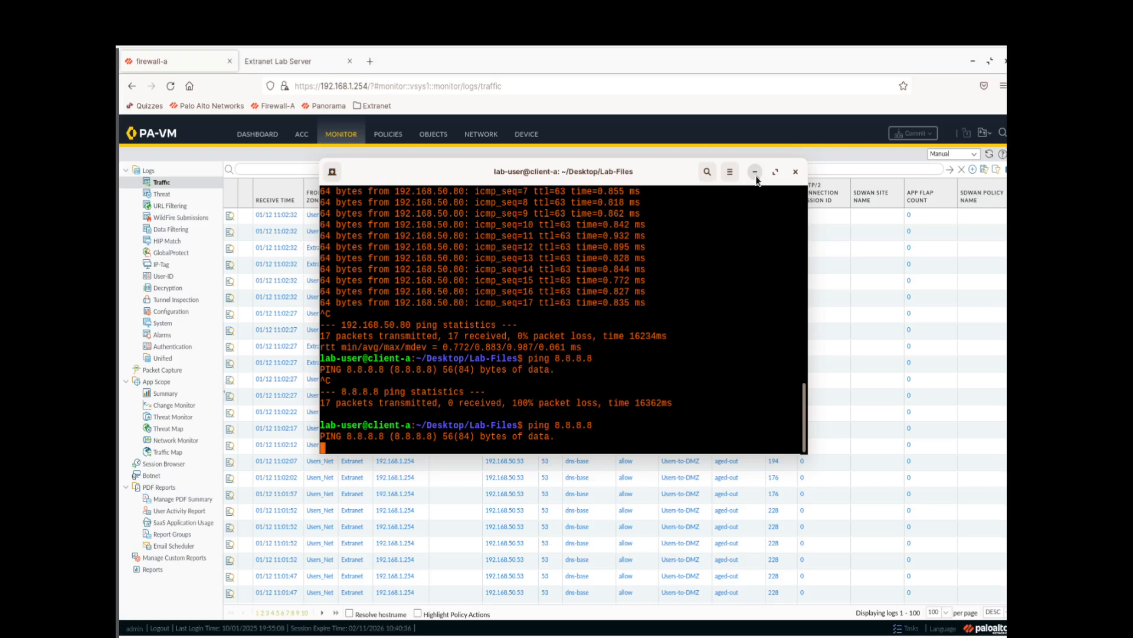
key("ctrl+c")
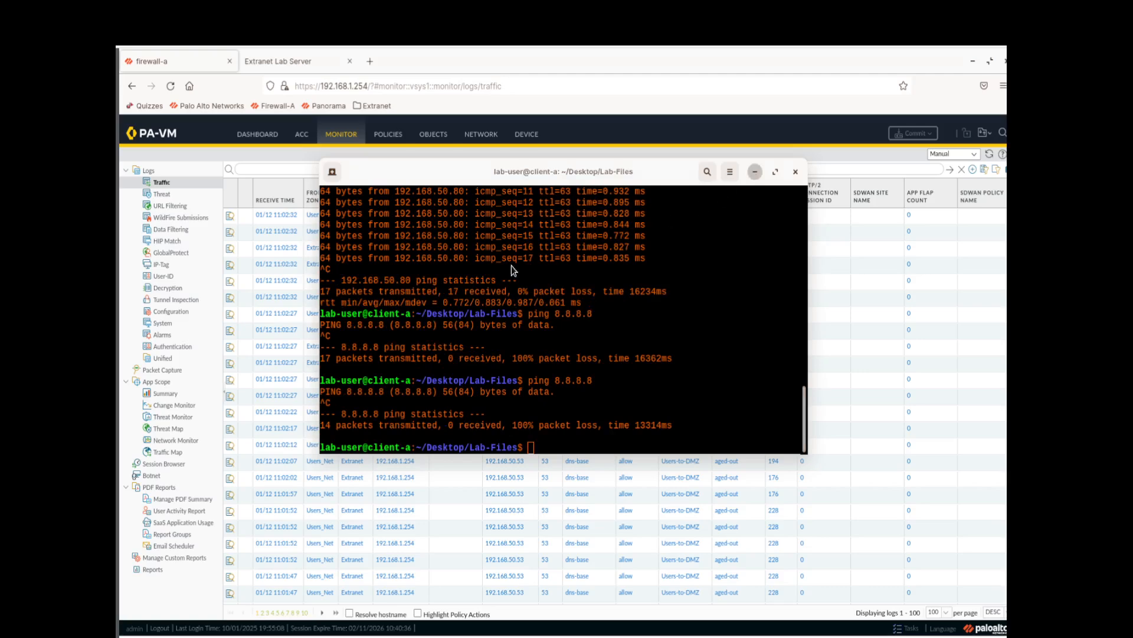
left_click(756, 173)
left_click(989, 155)
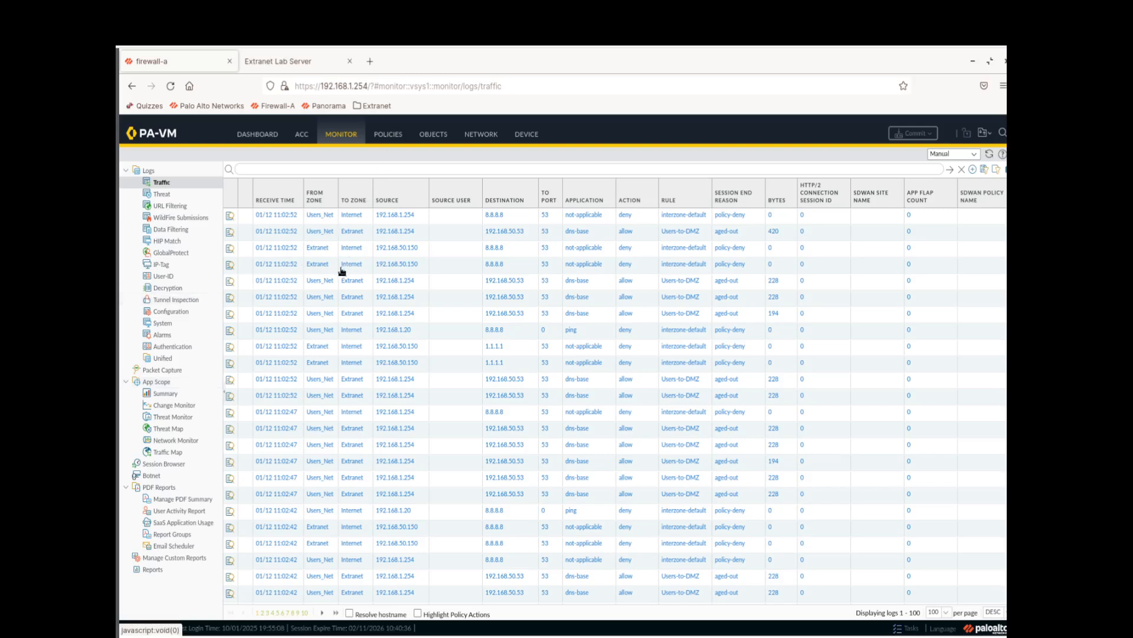
- Add a security policy rule named Users-to-Internet and describe it as allowing Users_Net traffic to reach the Internet
key("alt+Left")
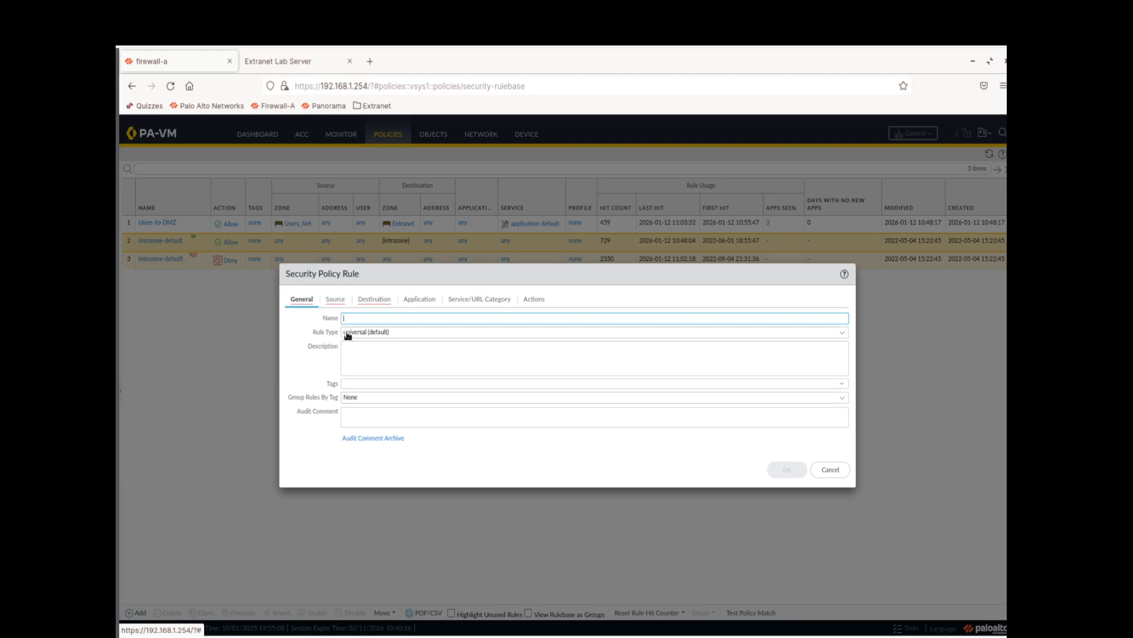
type("Users-to-Internet")
left_click(354, 353)
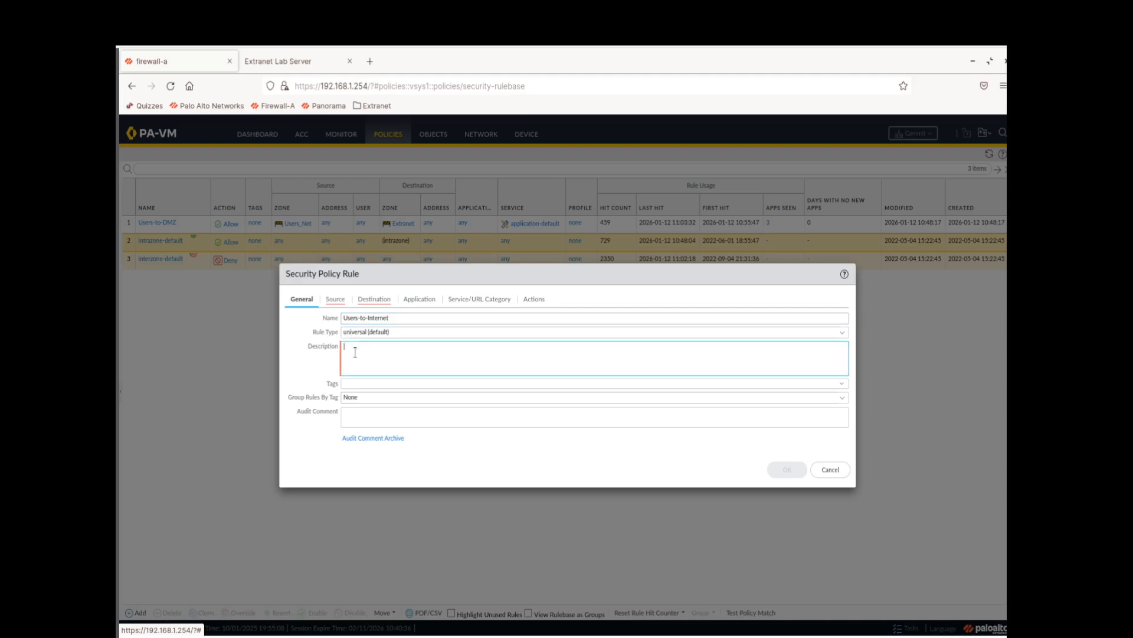
type("All usersers_Net to")
key("BackSpace")
key("BackSpace")
key("BackSpace")
type("traffic to reach the Internete")
- Set the rule's source zone to Users_Net and its destination zone to Internet
left_click(335, 298)
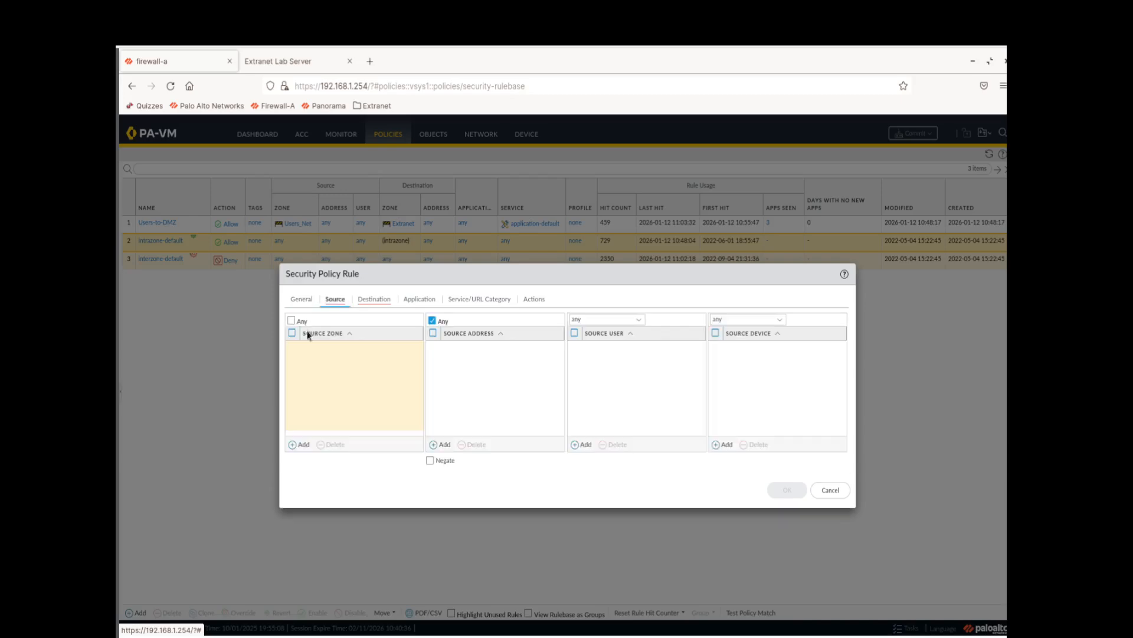
left_click(298, 445)
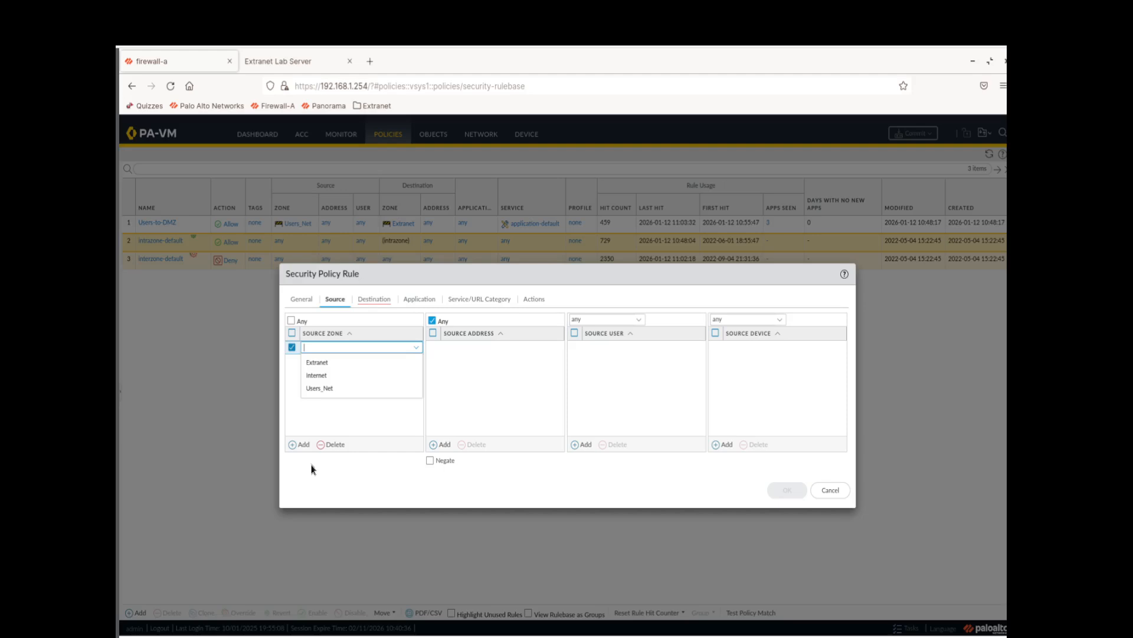
left_click(320, 389)
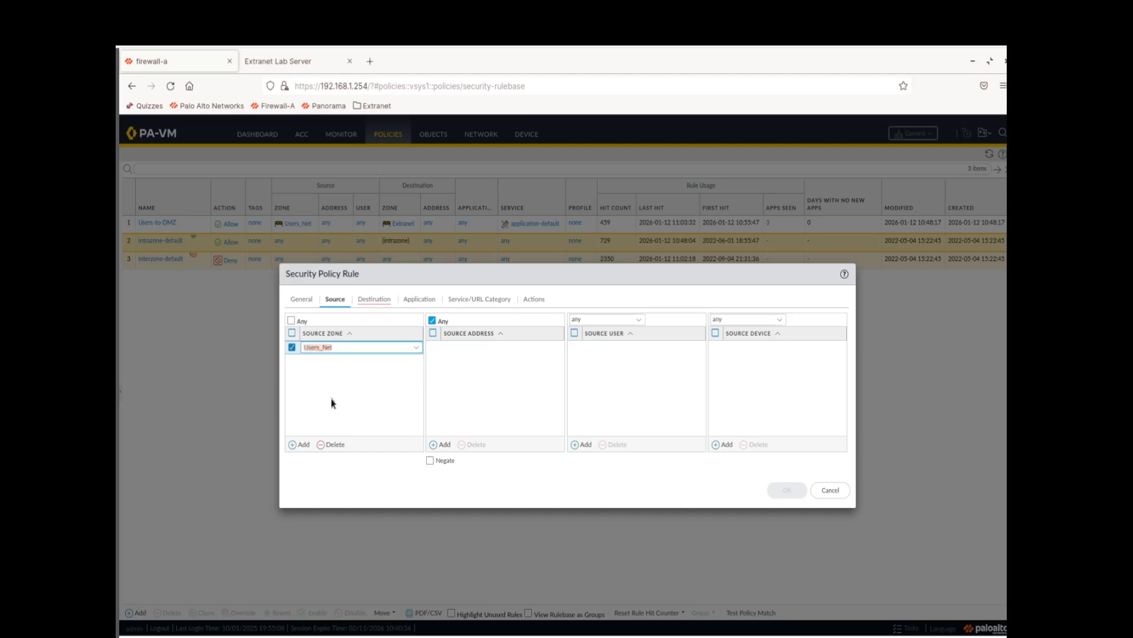
left_click(375, 302)
left_click(298, 445)
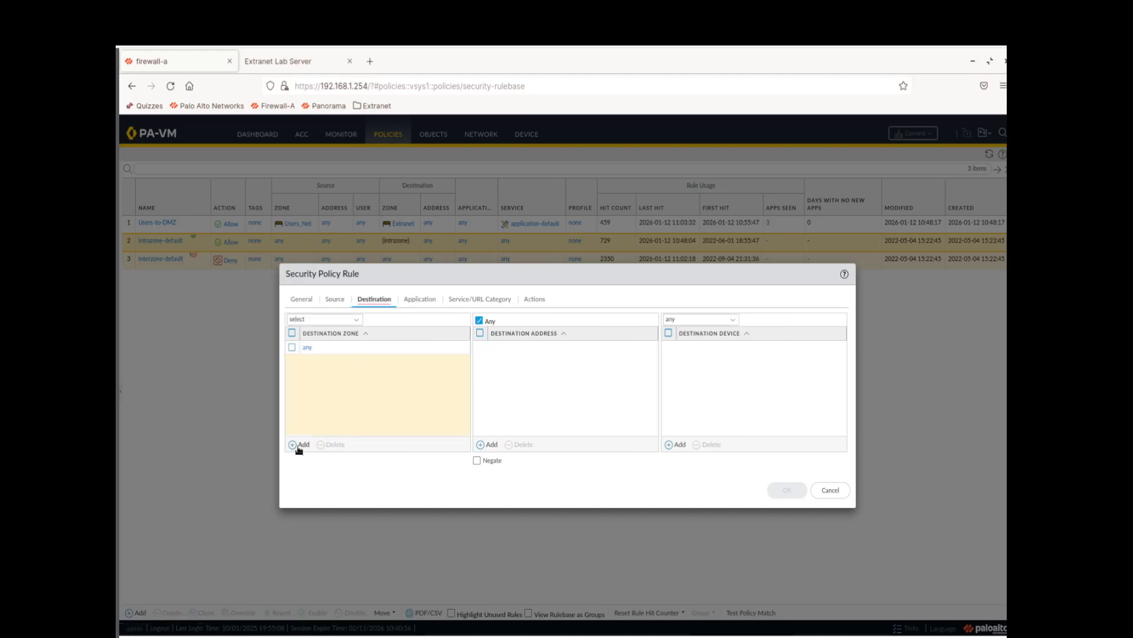
left_click(326, 378)
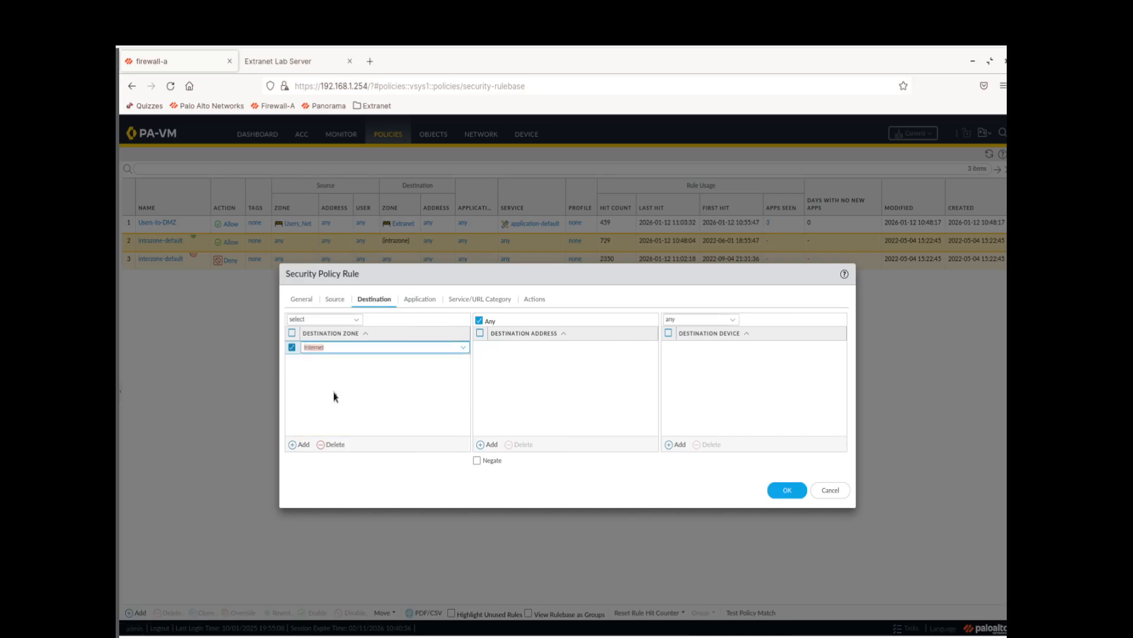
- Review the new rule's application, service and URL category, and action settings without changing them
left_click(410, 300)
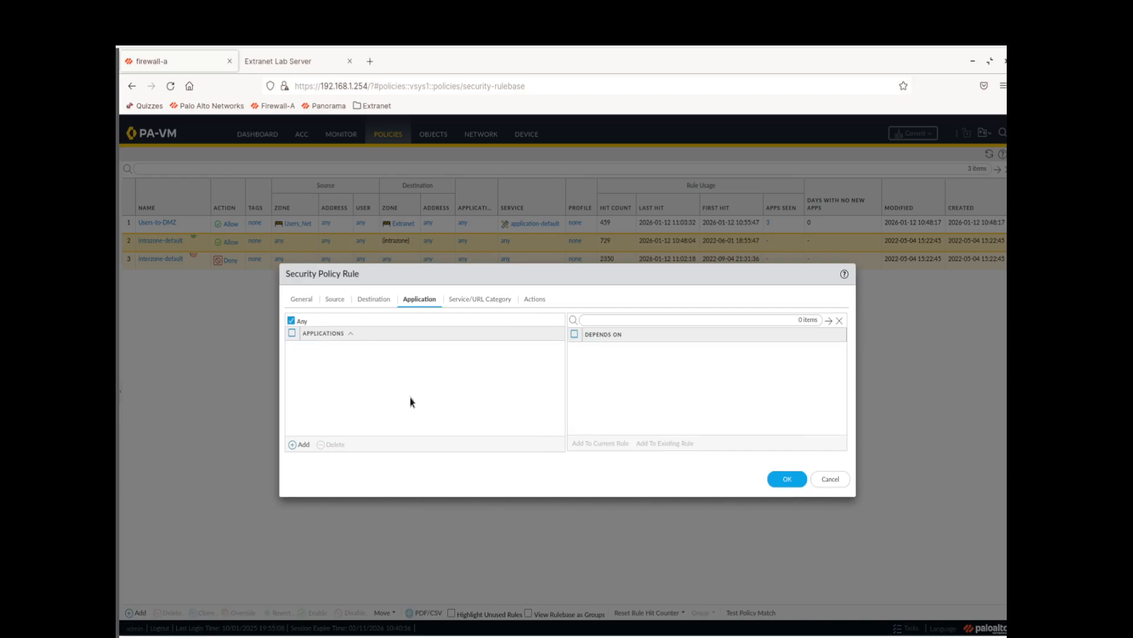
left_click(480, 300)
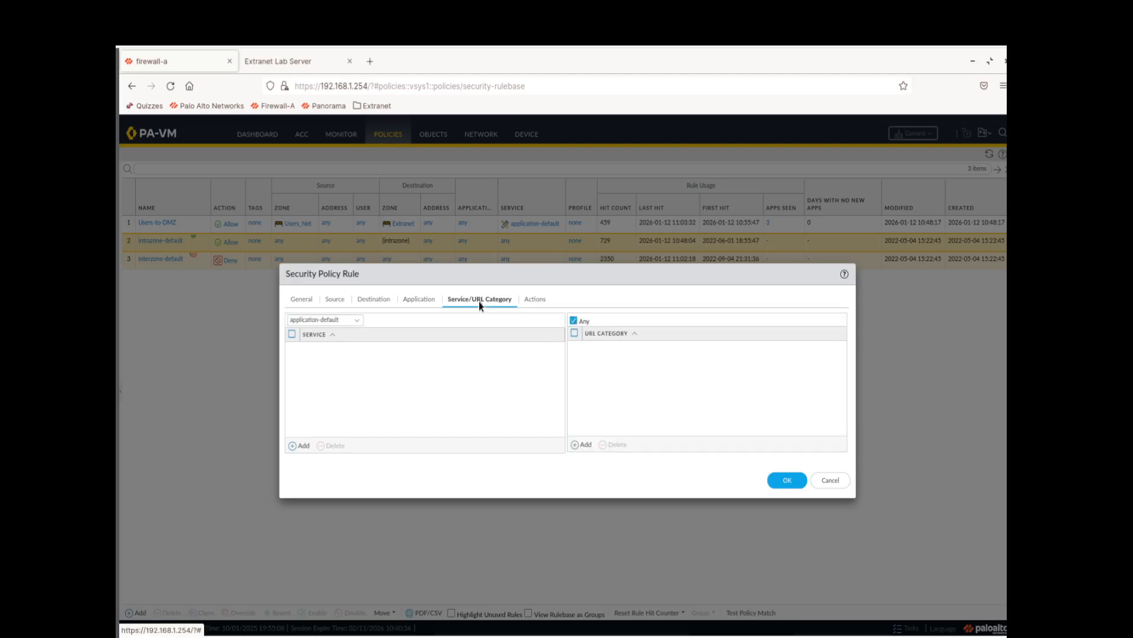
left_click(530, 303)
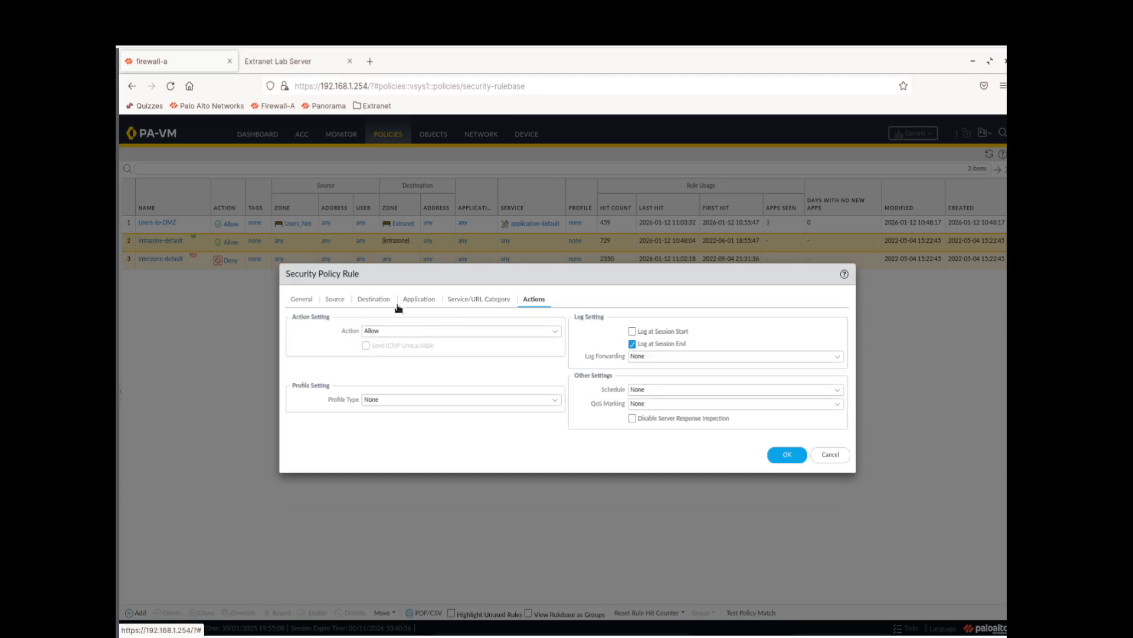
left_click(422, 302)
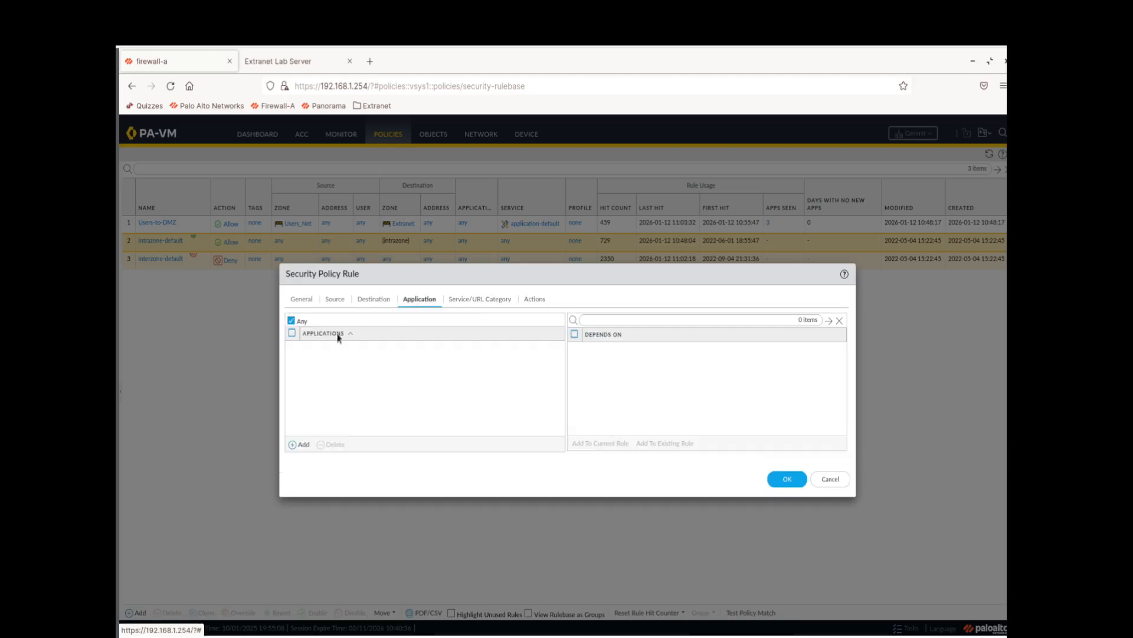
left_click(469, 301)
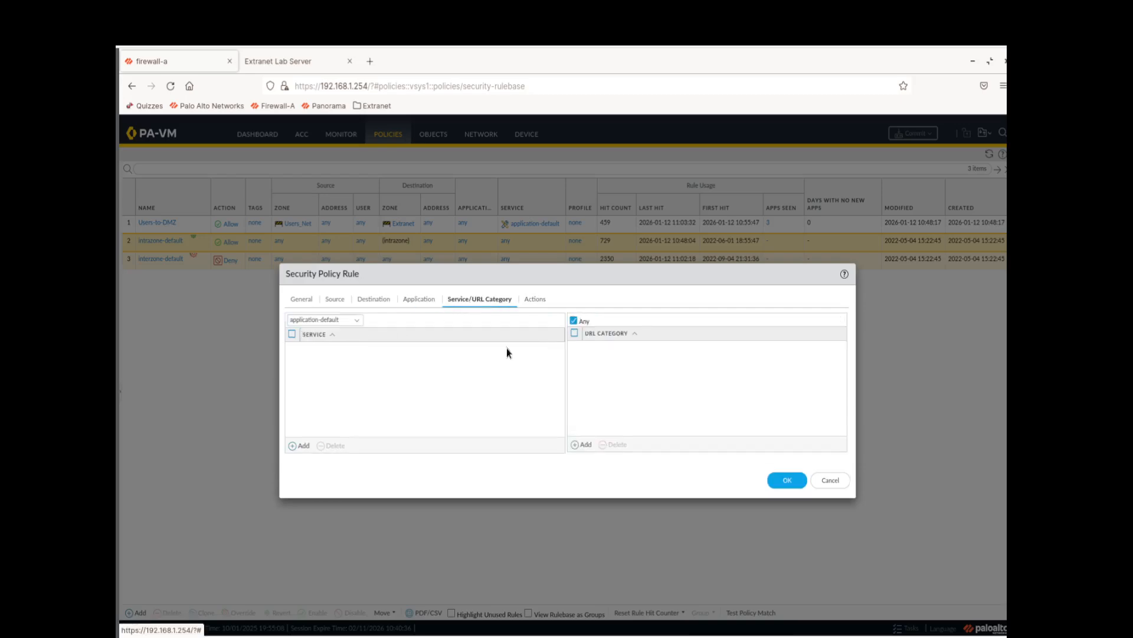
left_click(535, 299)
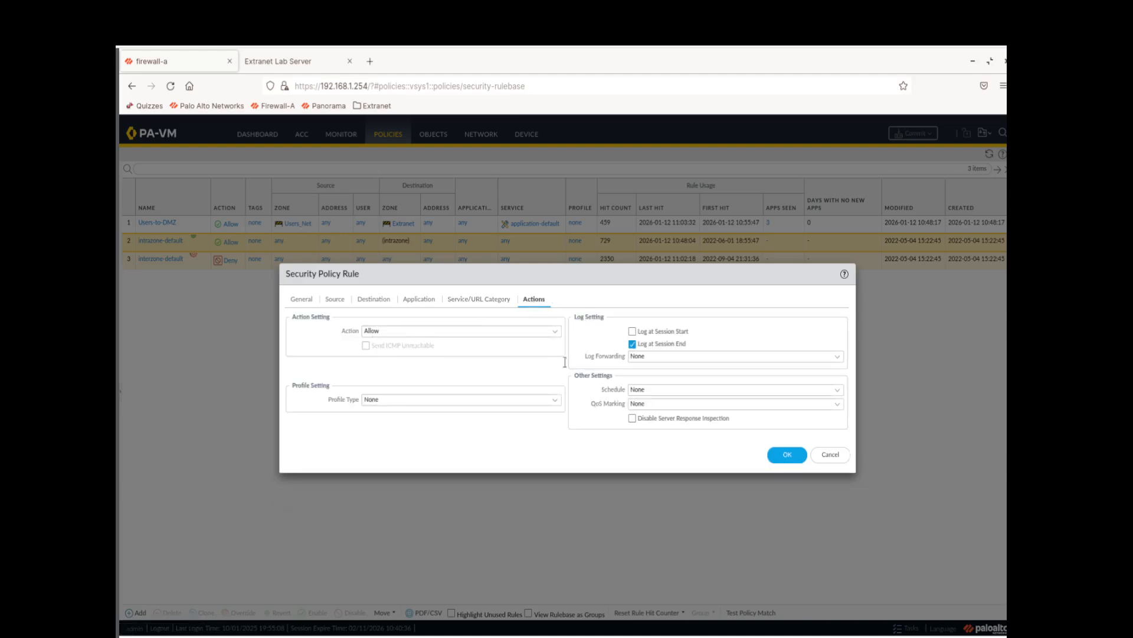
- Save the Users-to-Internet rule and commit the pending changes to the firewall, closing the commit status
left_click(779, 457)
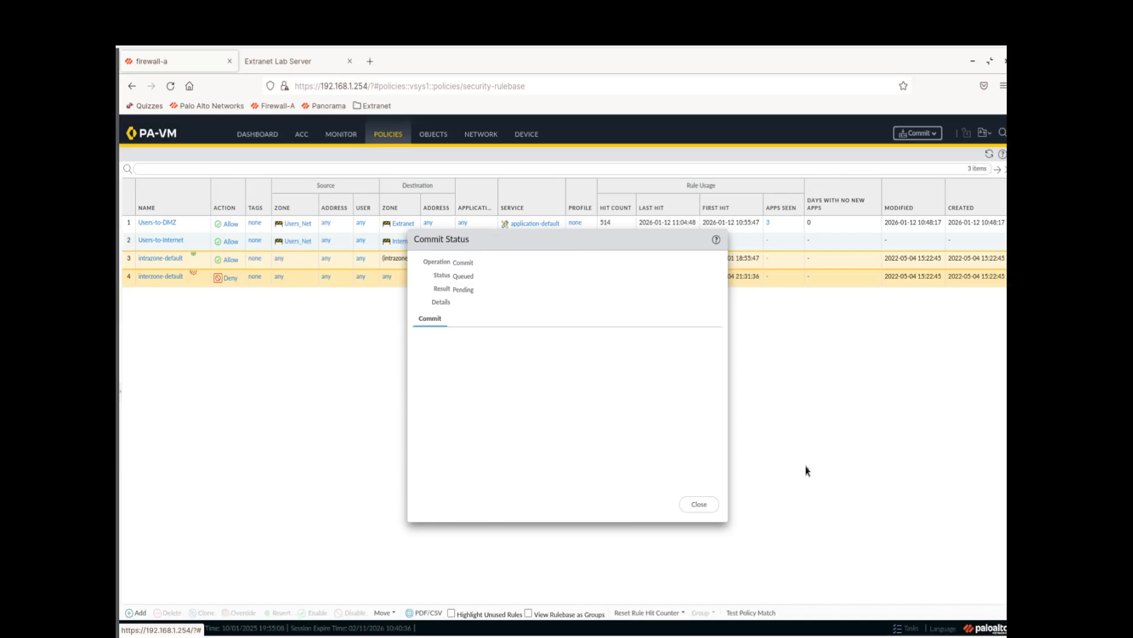
left_click(700, 504)
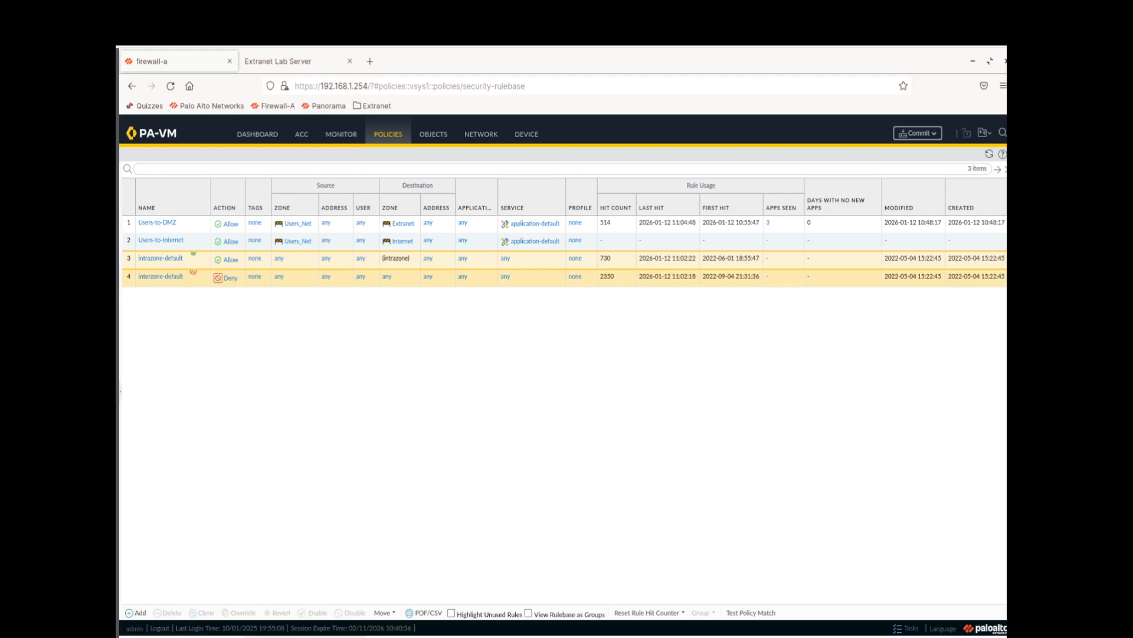
- Bring the terminal back and start another ping to 8.8.8.8
mouse_move(306, 636)
left_click(317, 539)
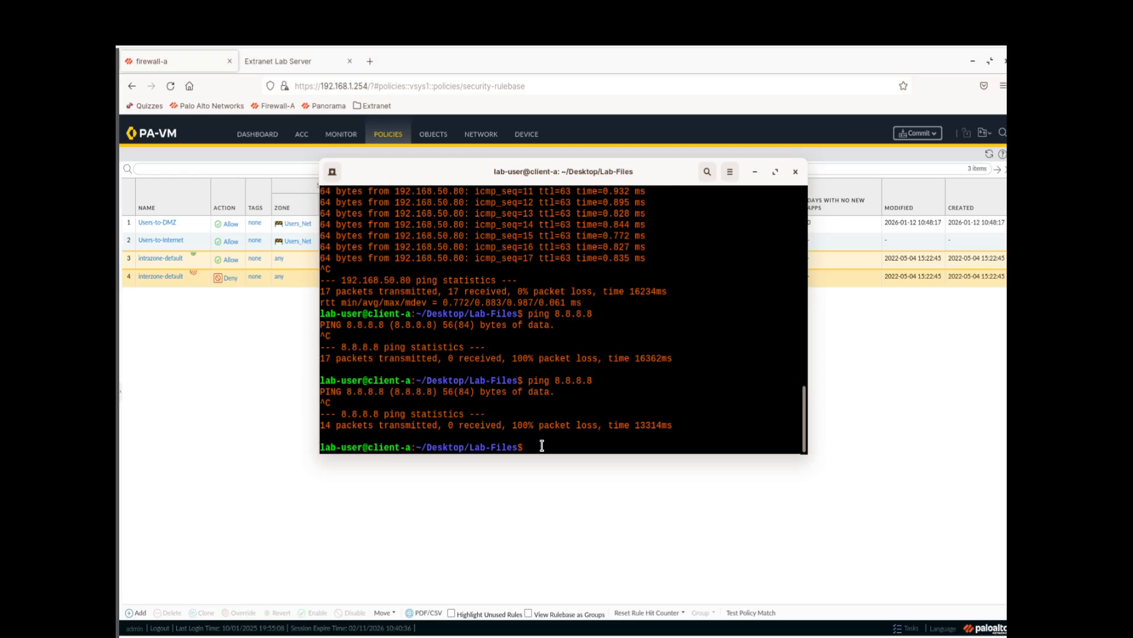
key("Up")
key("Return")
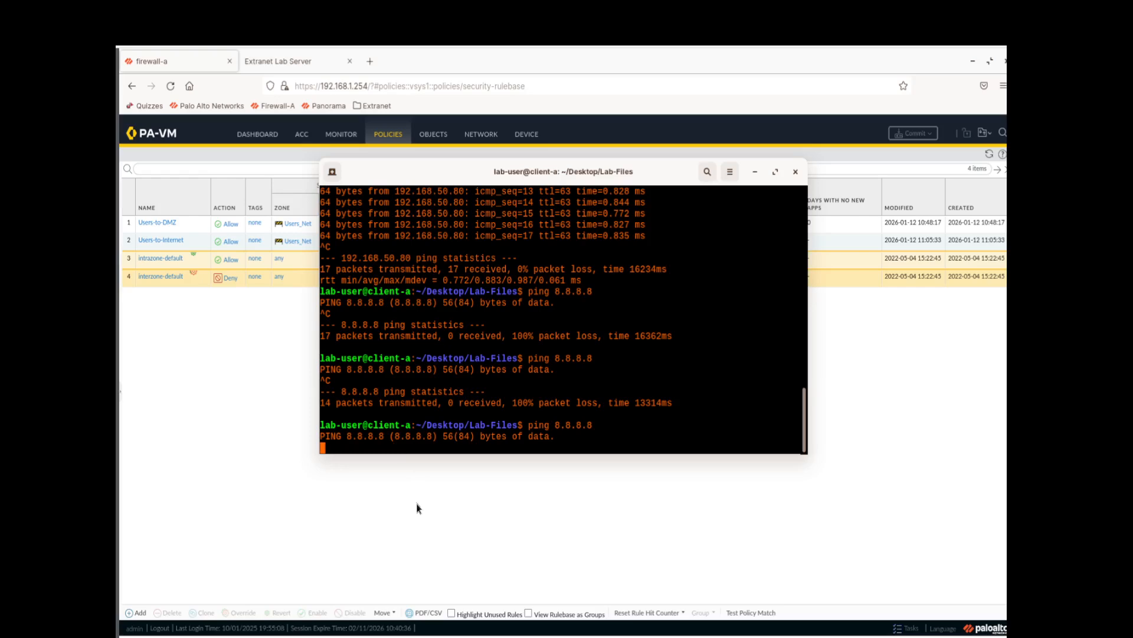
- Hide the terminal and check the status of the latest commit job in the task list, closing the list when done
left_click(896, 630)
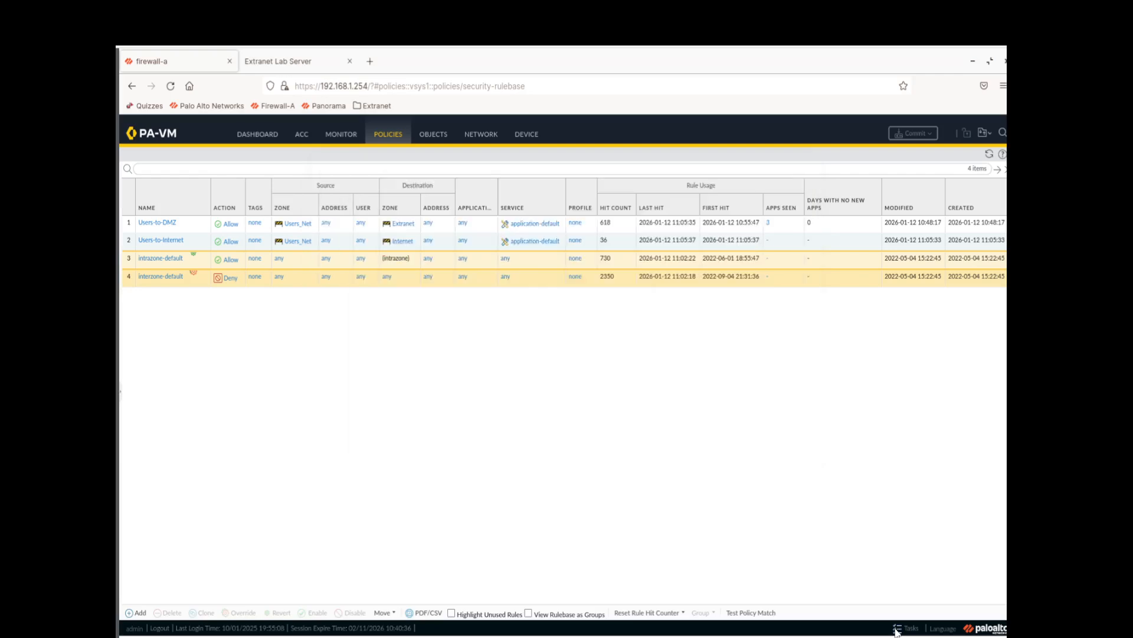
left_click(898, 629)
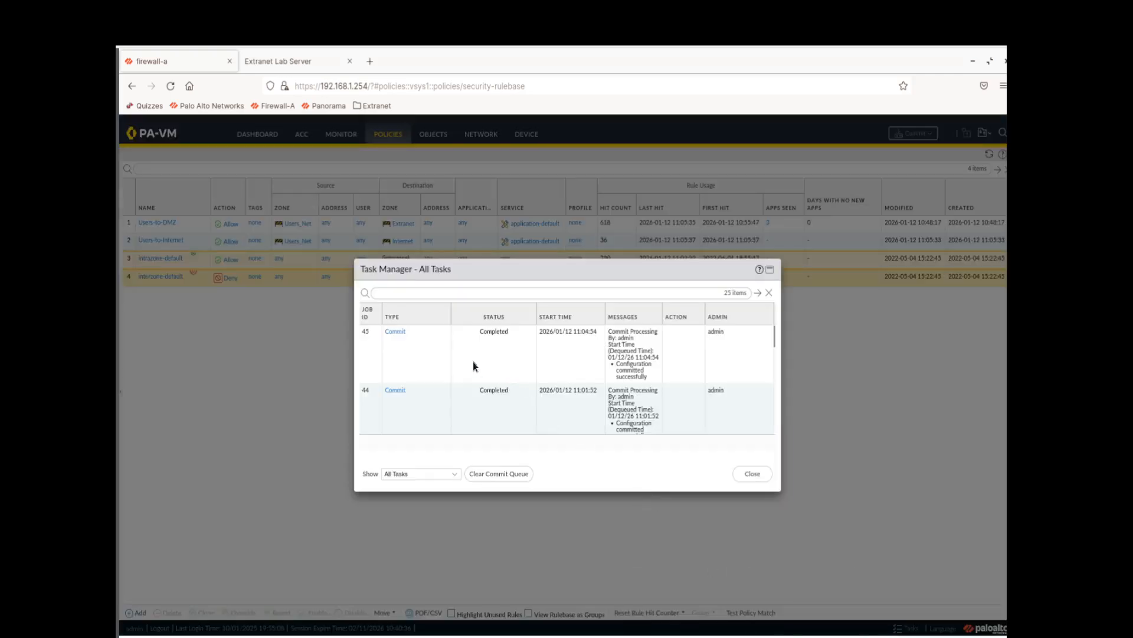
left_click(753, 473)
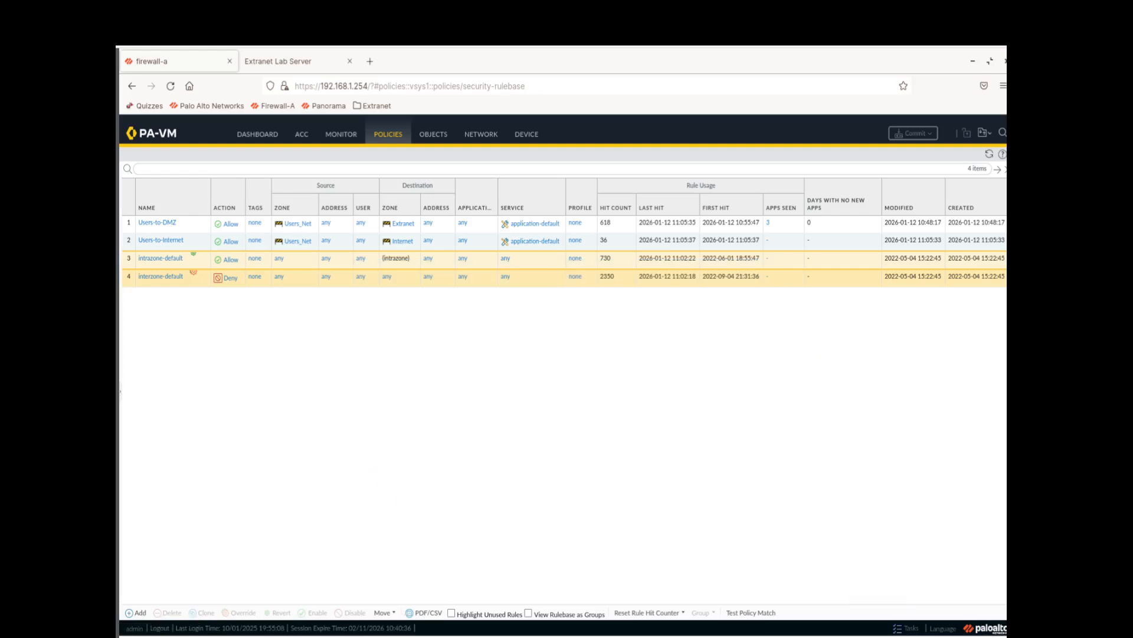
- Stop the running ping in the terminal and open the traffic log to examine the entries for 8.8.8.8
mouse_move(353, 631)
left_click(365, 504)
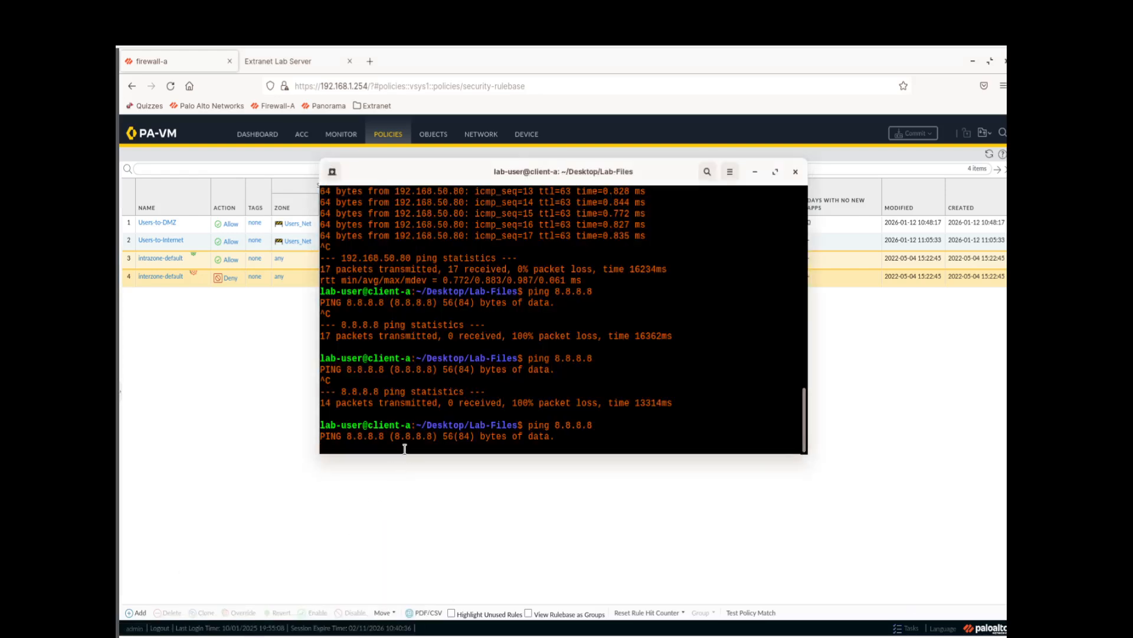
key("ctrl+c")
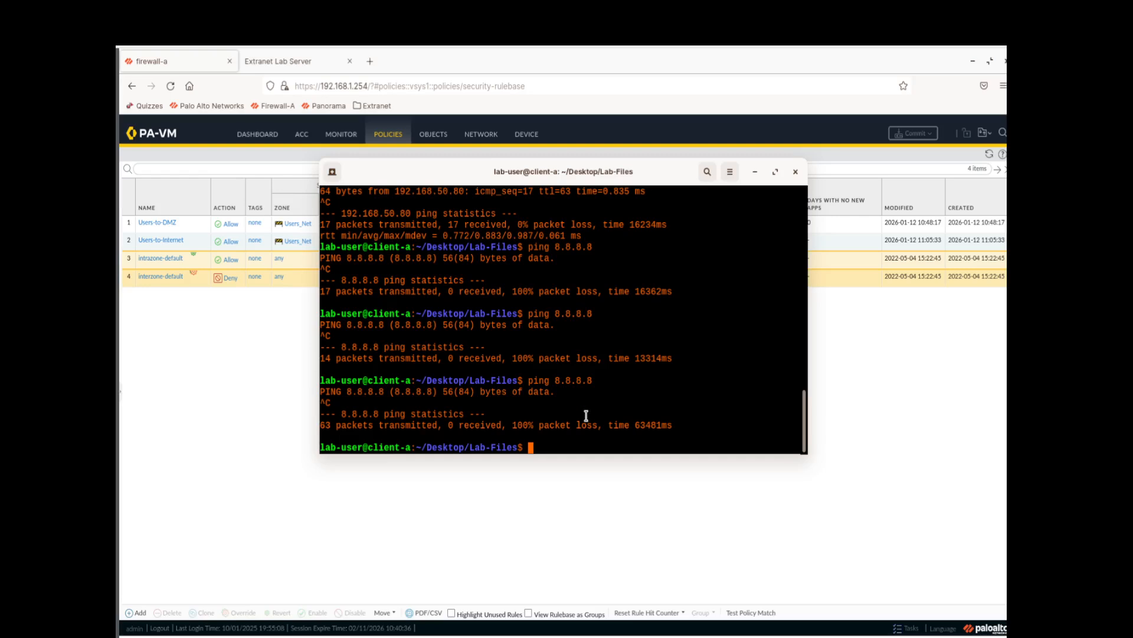
left_click(755, 171)
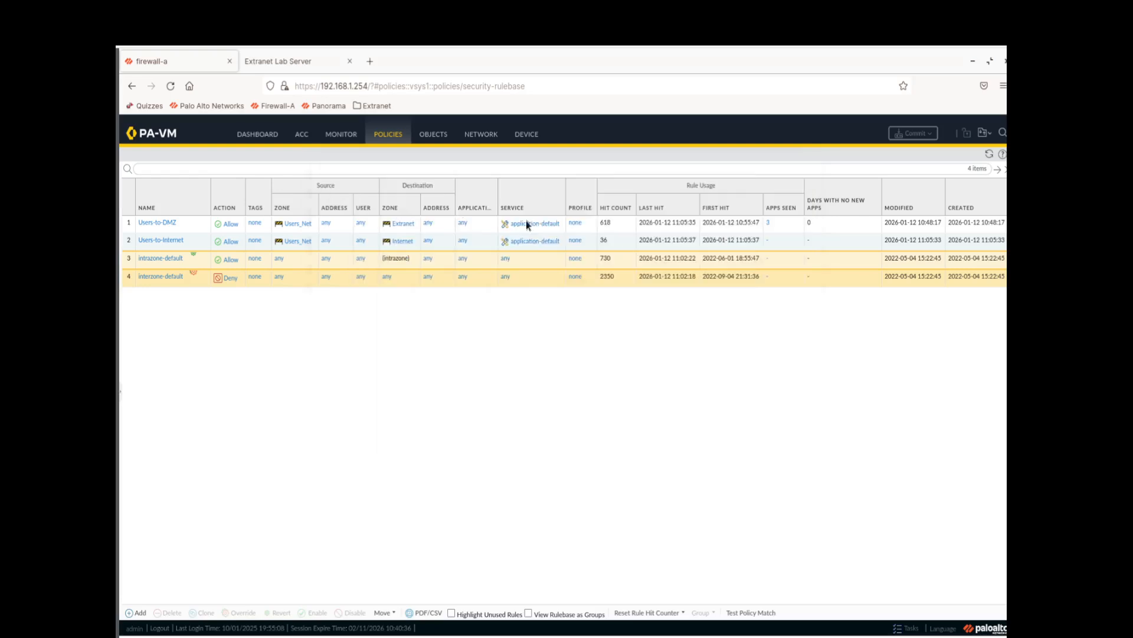
left_click(347, 137)
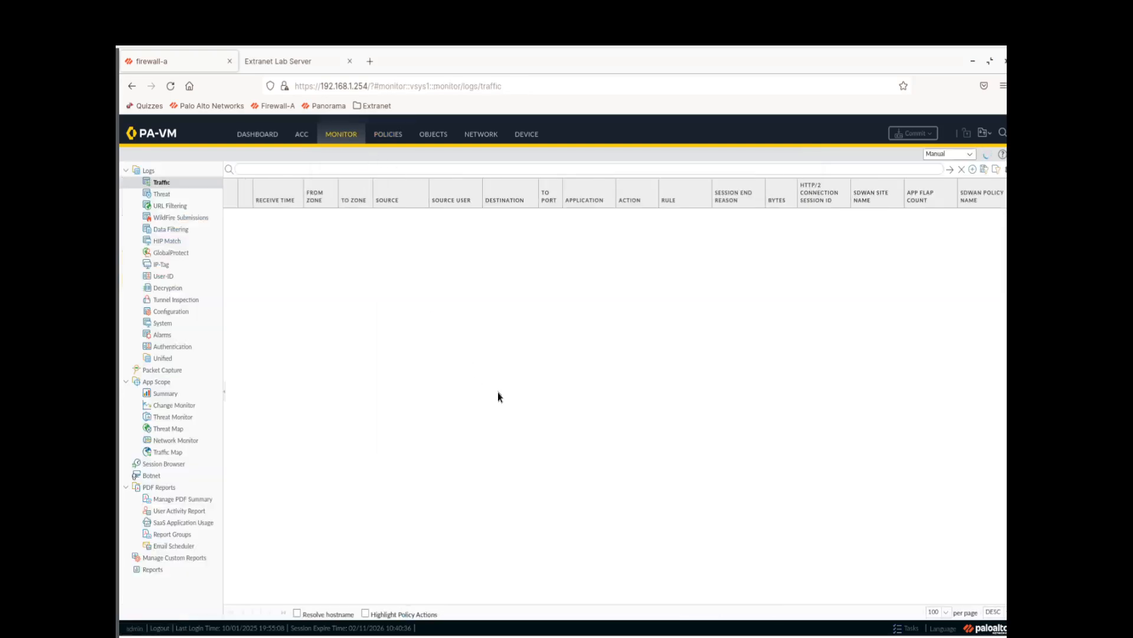
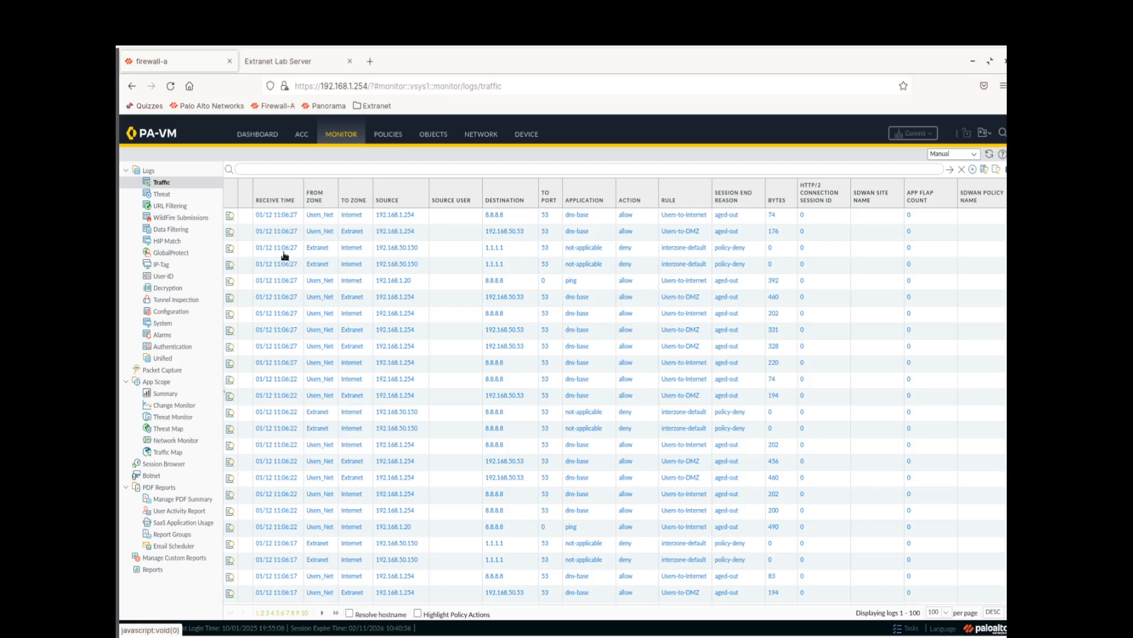
- Return to the security rules to check their hit counts and open the NAT policy rulebase
left_click(388, 134)
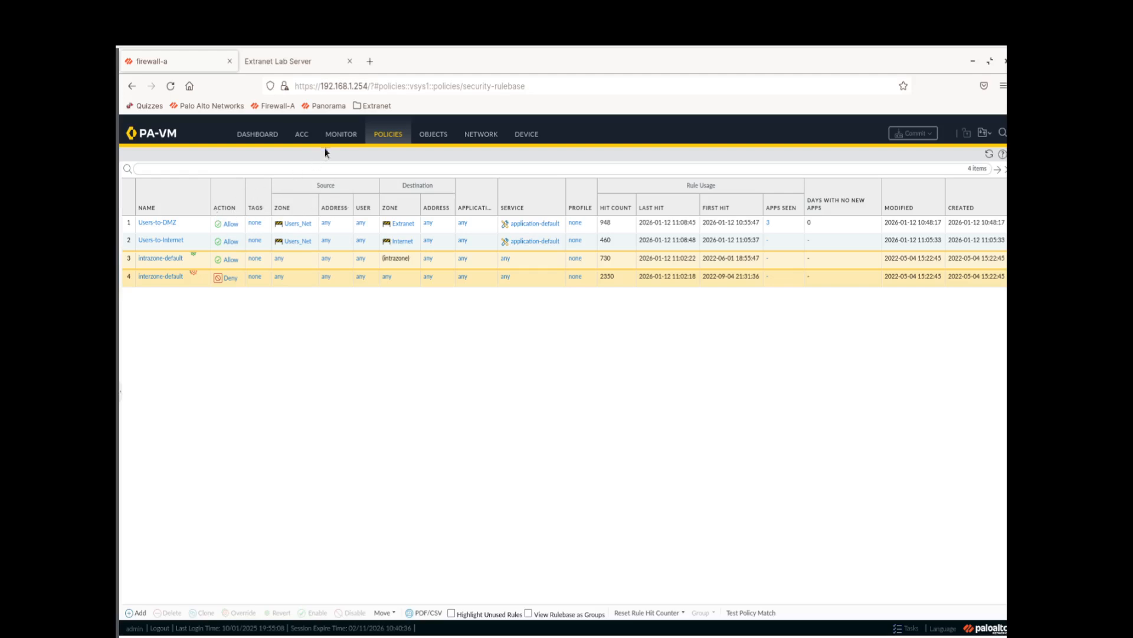
left_click(122, 397)
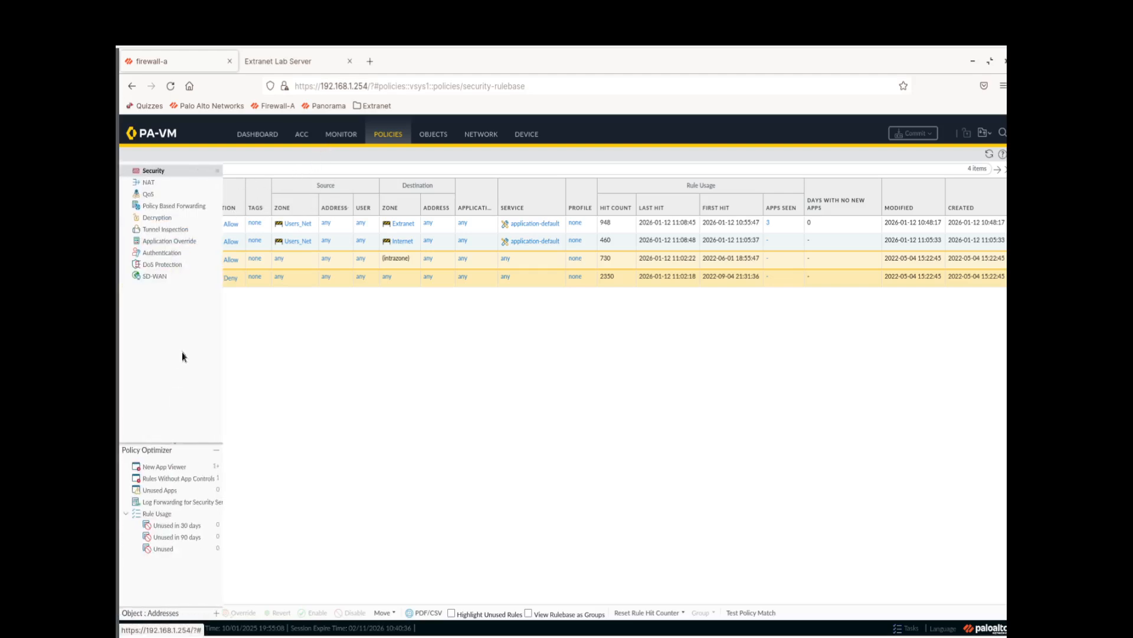
left_click(161, 186)
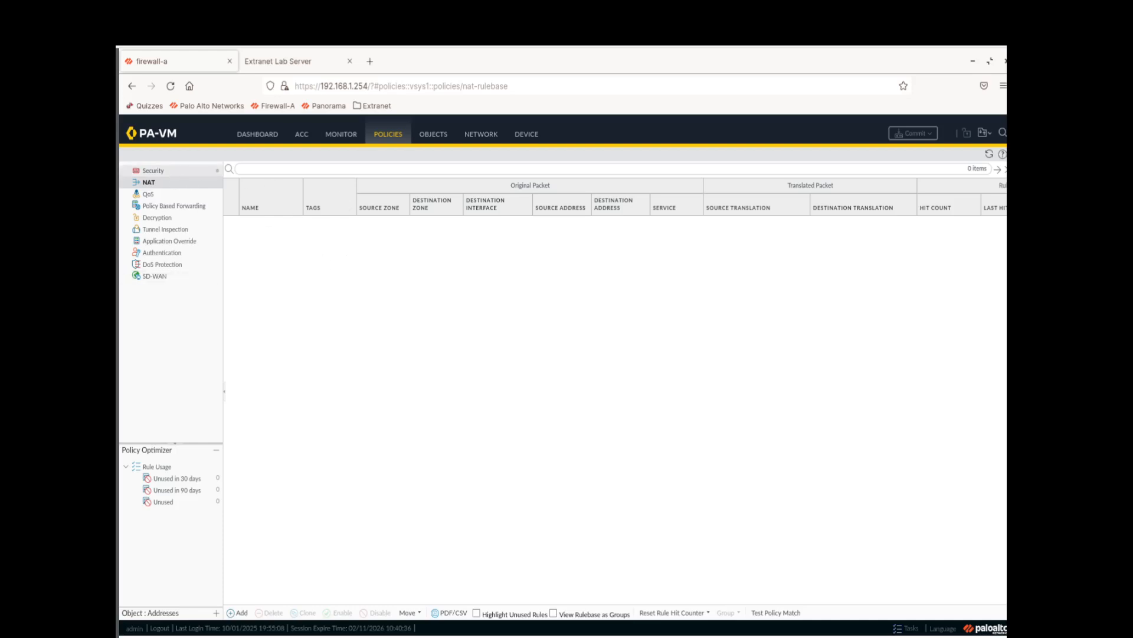
- Add a security rule named Block-to-Known-Bad-Addresses with the description "Blocks traffic from Users and Extranet to known bad IP addresses"
left_click(153, 171)
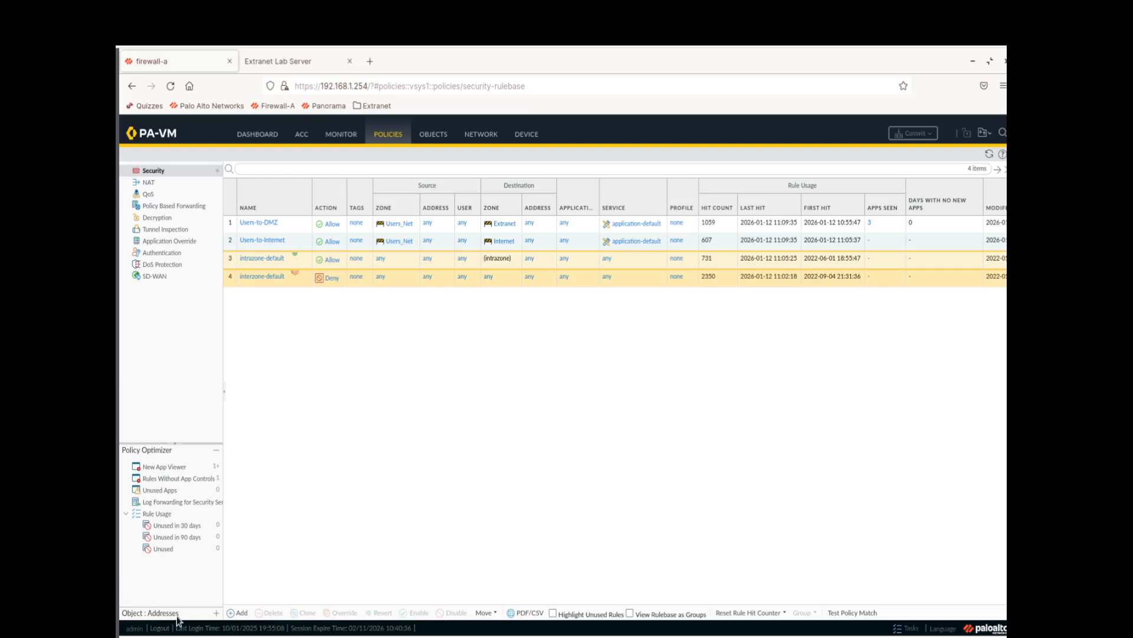
left_click(237, 613)
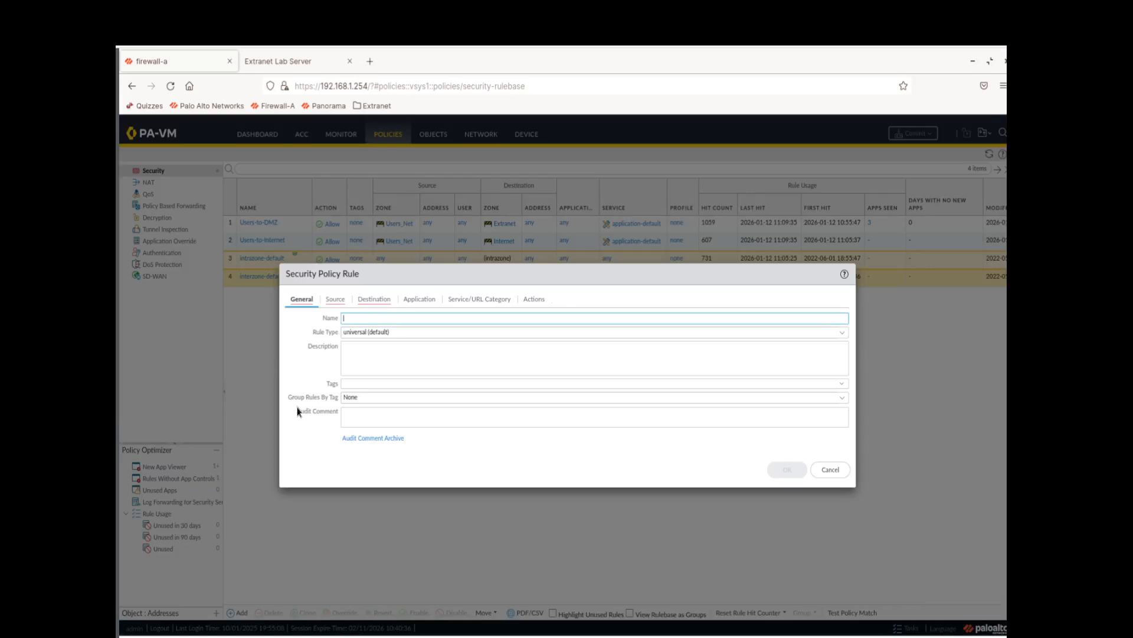
type("Block-to-Known-Bad-Addresses")
left_click(374, 359)
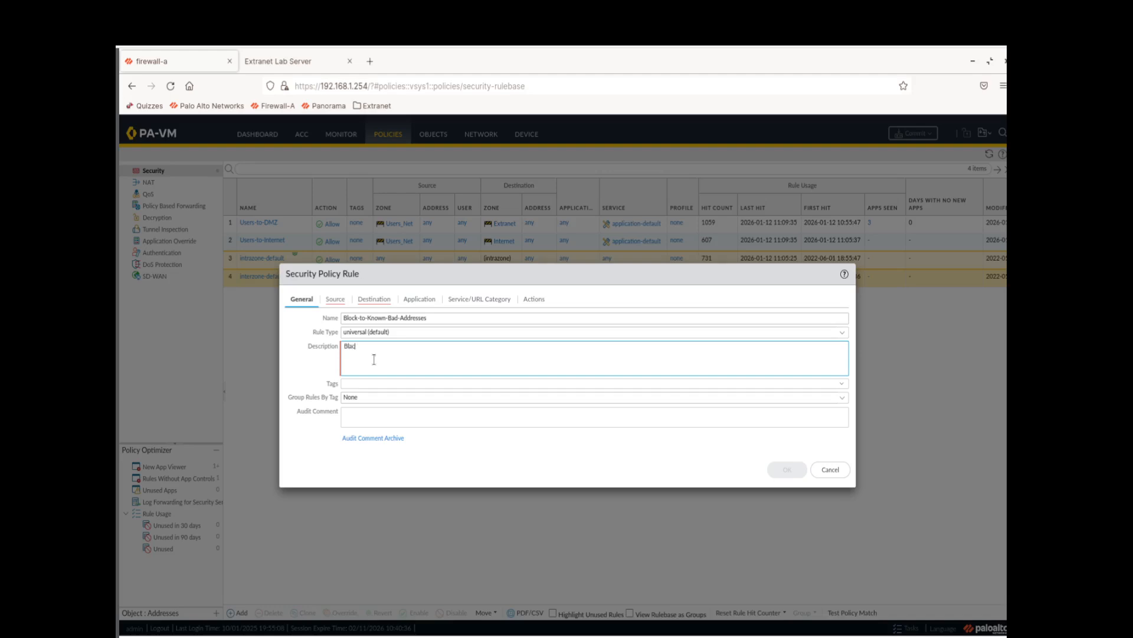
key("BackSpace")
key("BackSpace")
type("ks traffic from USe")
key("BackSpace")
key("BackSpace")
key("BackSpace")
type("sers and Extranet to known bad IP addresses")
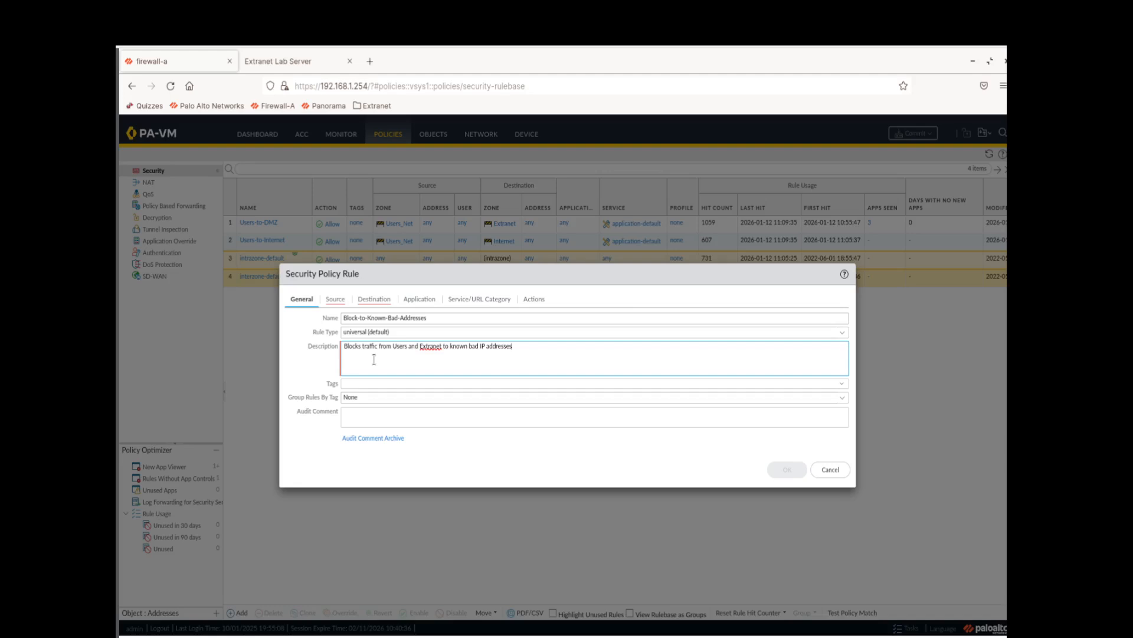
- Add Users_Net and Extranet as the source zones of the Block-to-Known-Bad-Addresses rule
left_click(334, 302)
left_click(294, 445)
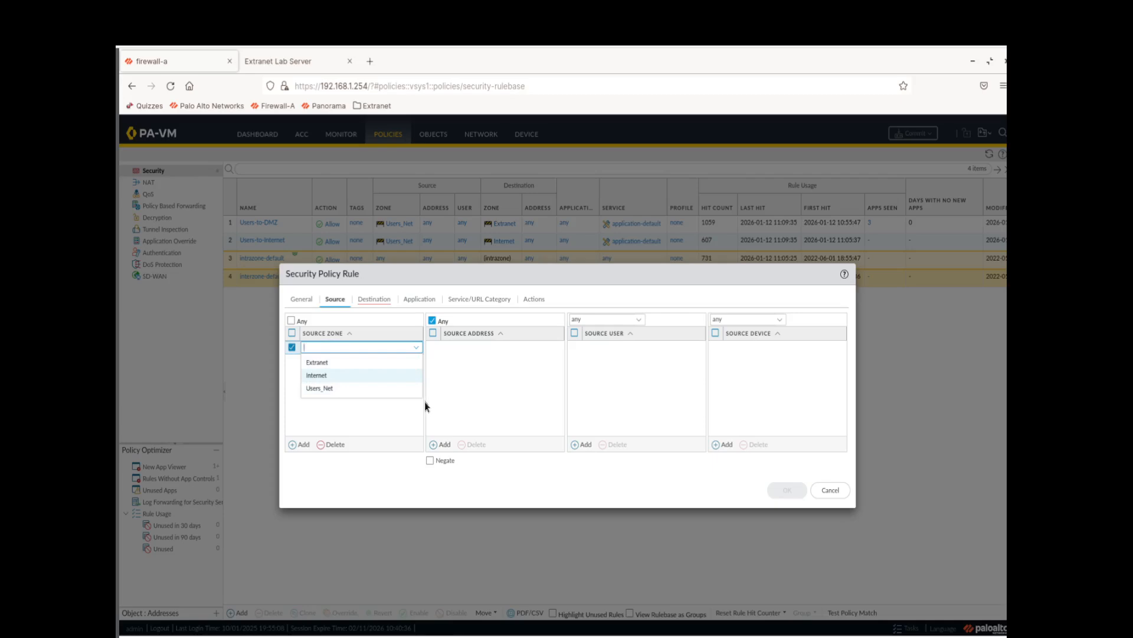
left_click(346, 389)
left_click(306, 444)
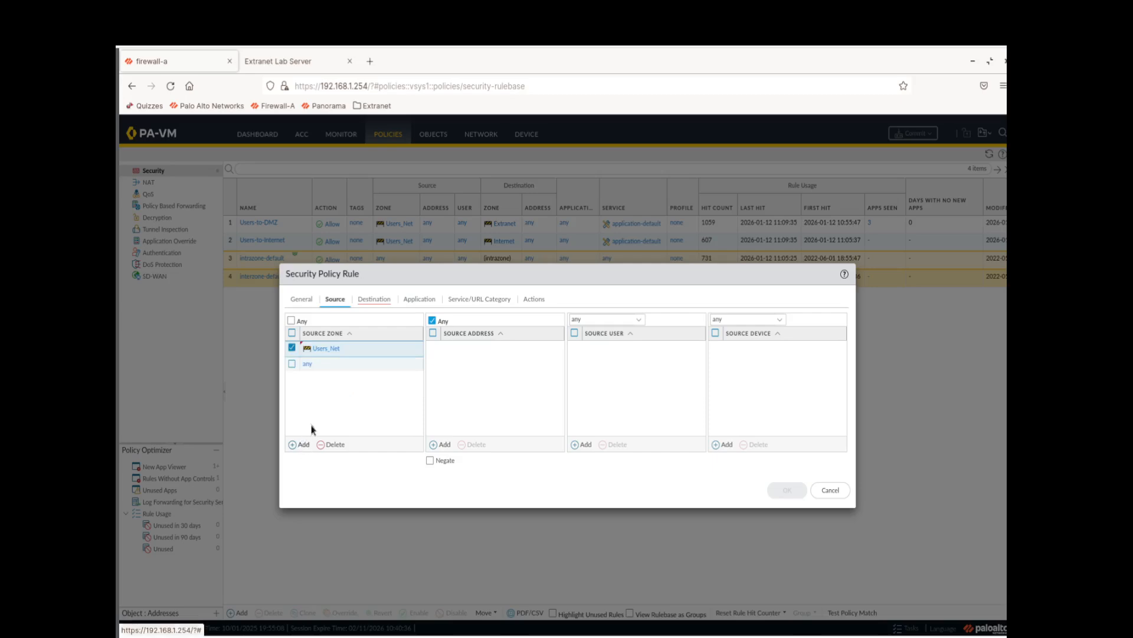
left_click(324, 379)
left_click(340, 410)
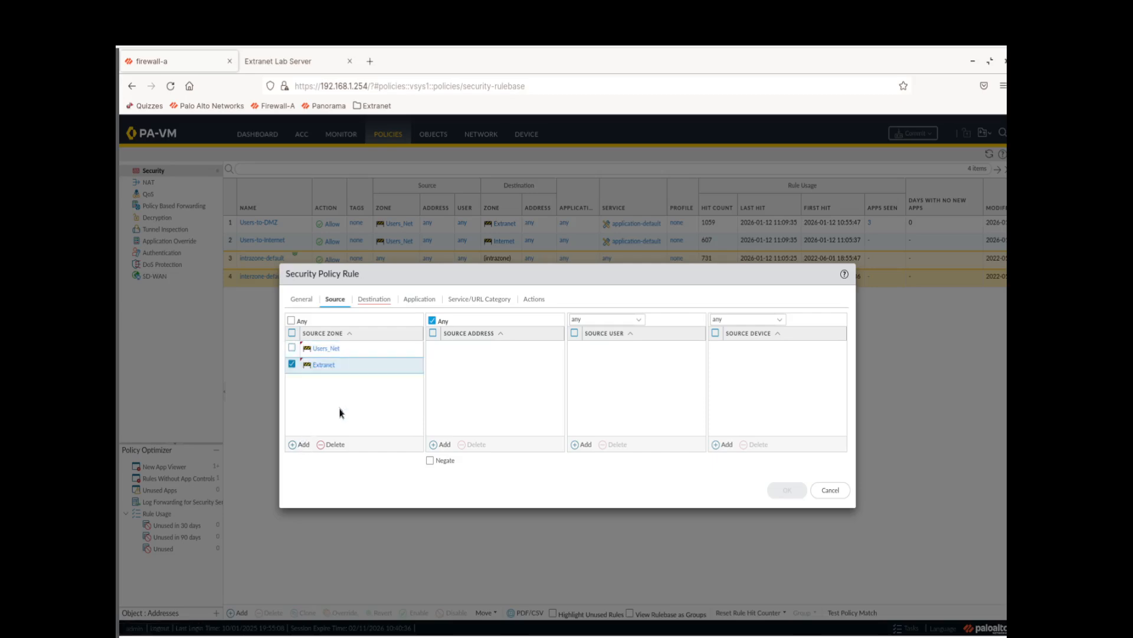
- Add Internet as the destination zone of the Block-to-Known-Bad-Addresses rule
left_click(375, 299)
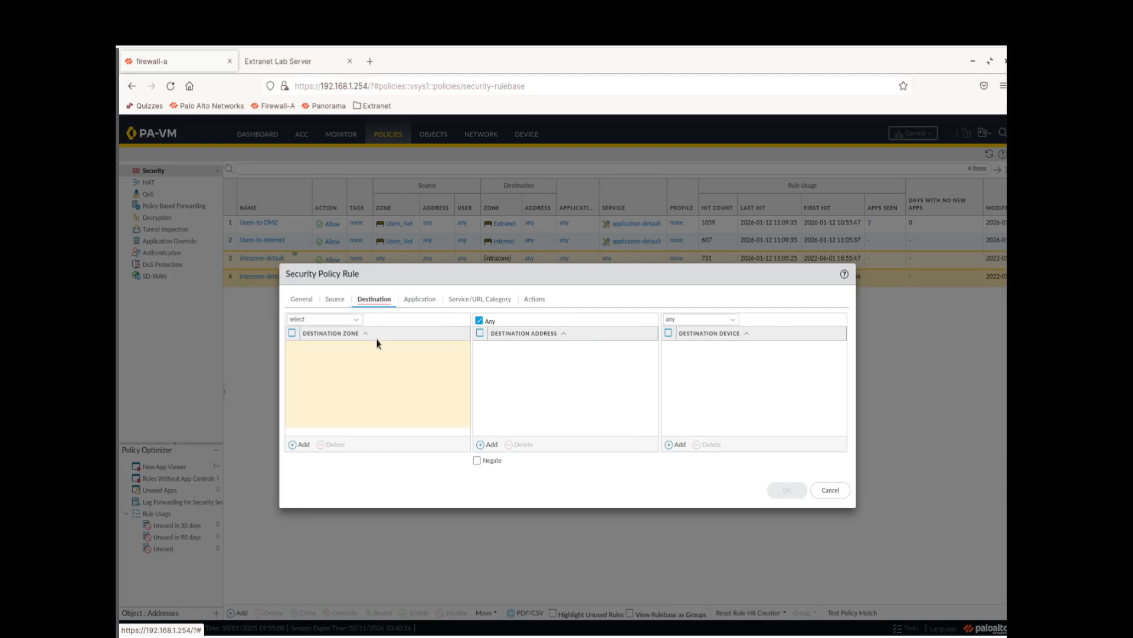
left_click(298, 444)
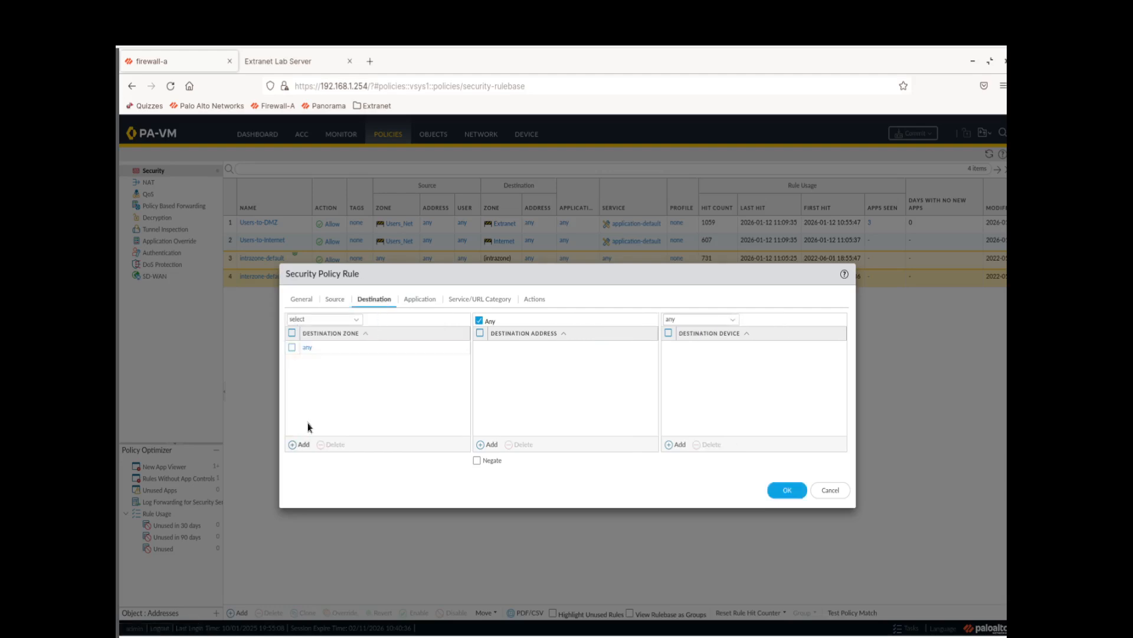
left_click(329, 376)
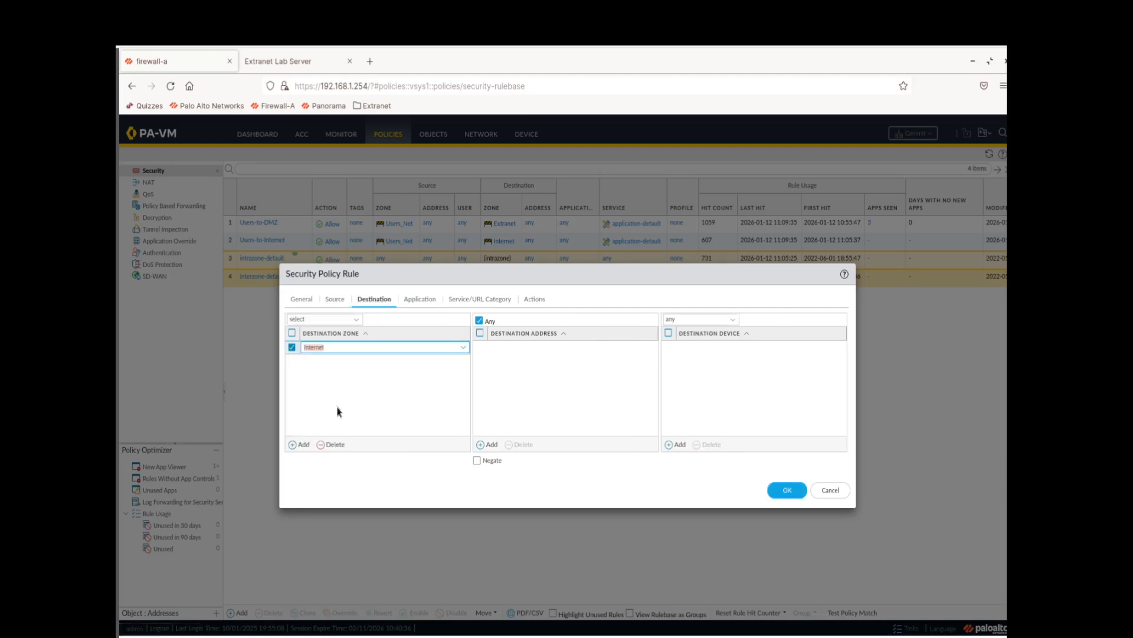
left_click(337, 409)
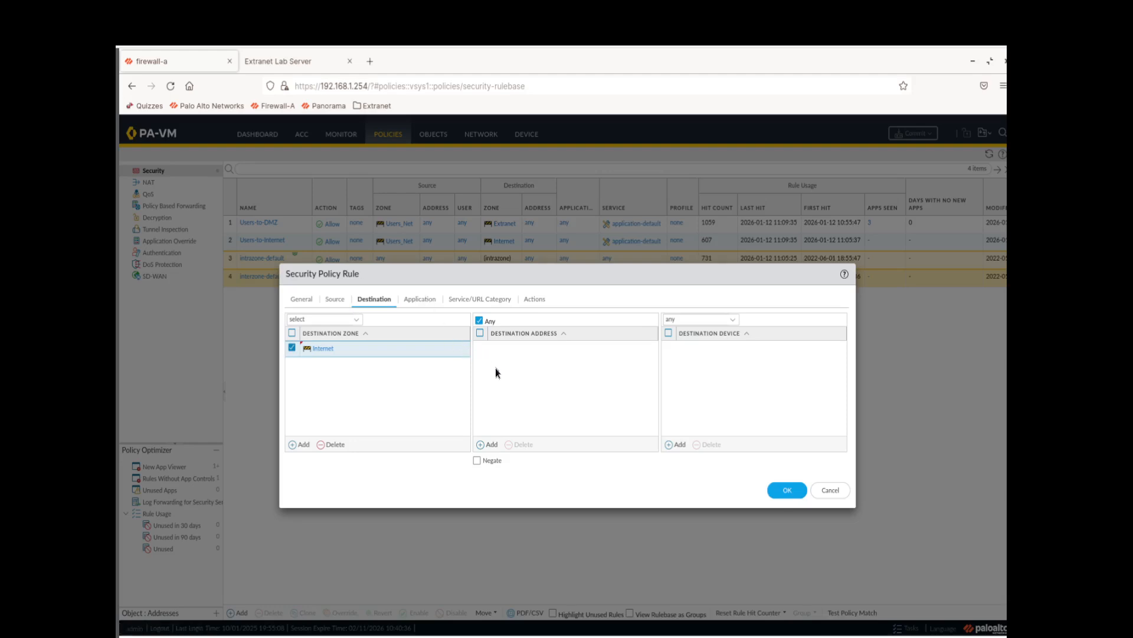
- Add the Palo Alto Networks external dynamic lists for Bulletproof, High risk and Known malicious IP addresses as the rule's destination addresses
left_click(483, 445)
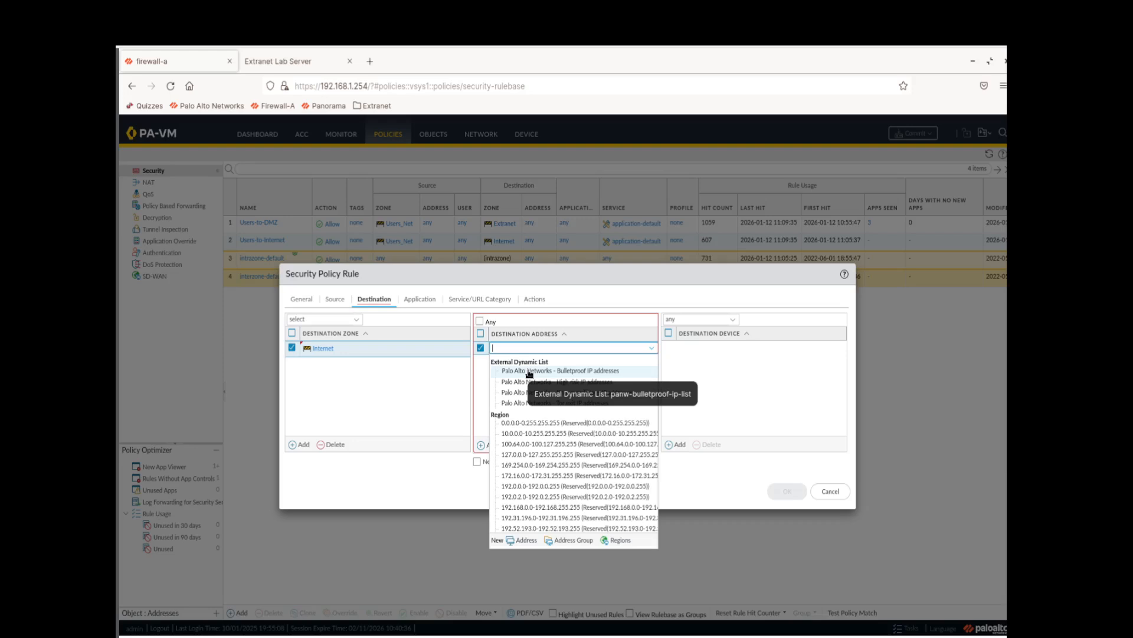
left_click(529, 372)
left_click(523, 378)
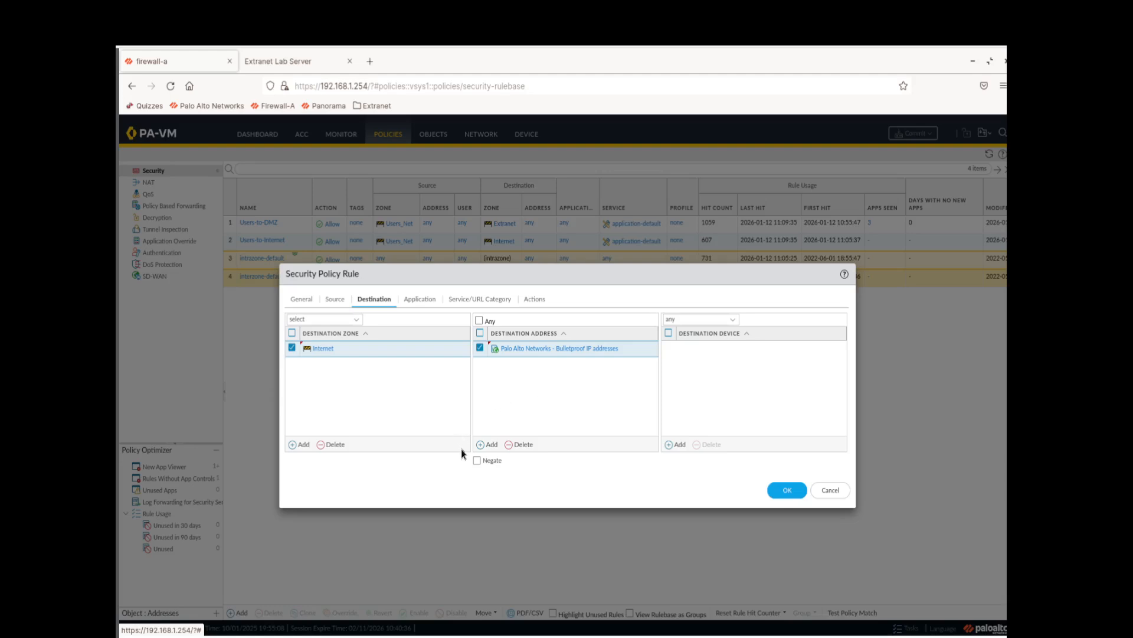
left_click(489, 444)
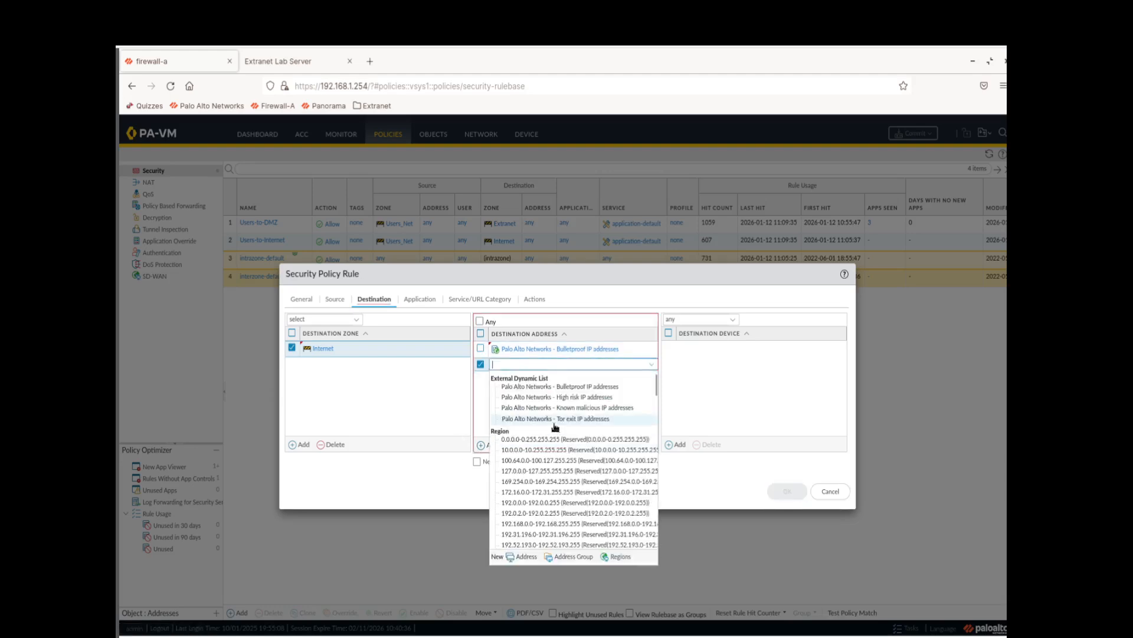
left_click(557, 399)
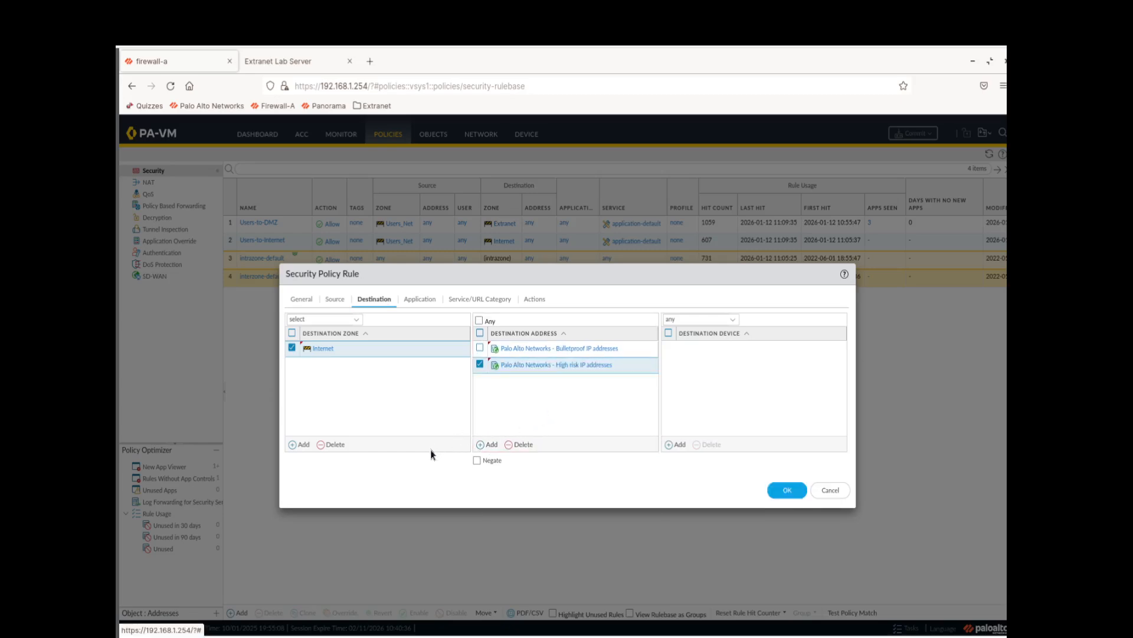
left_click(482, 446)
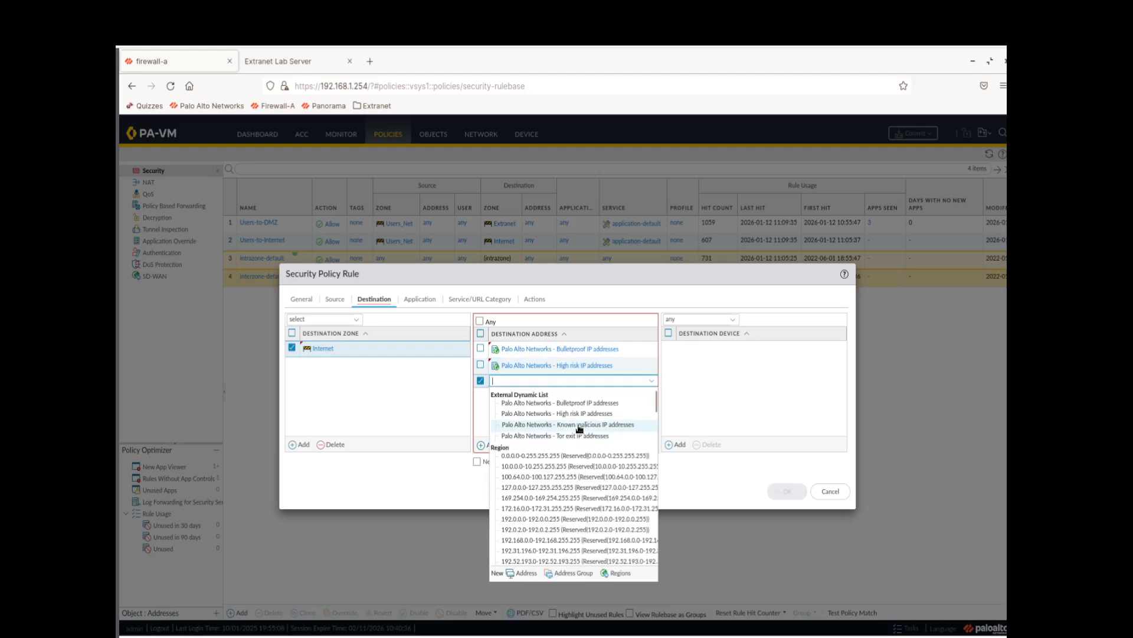
left_click(581, 425)
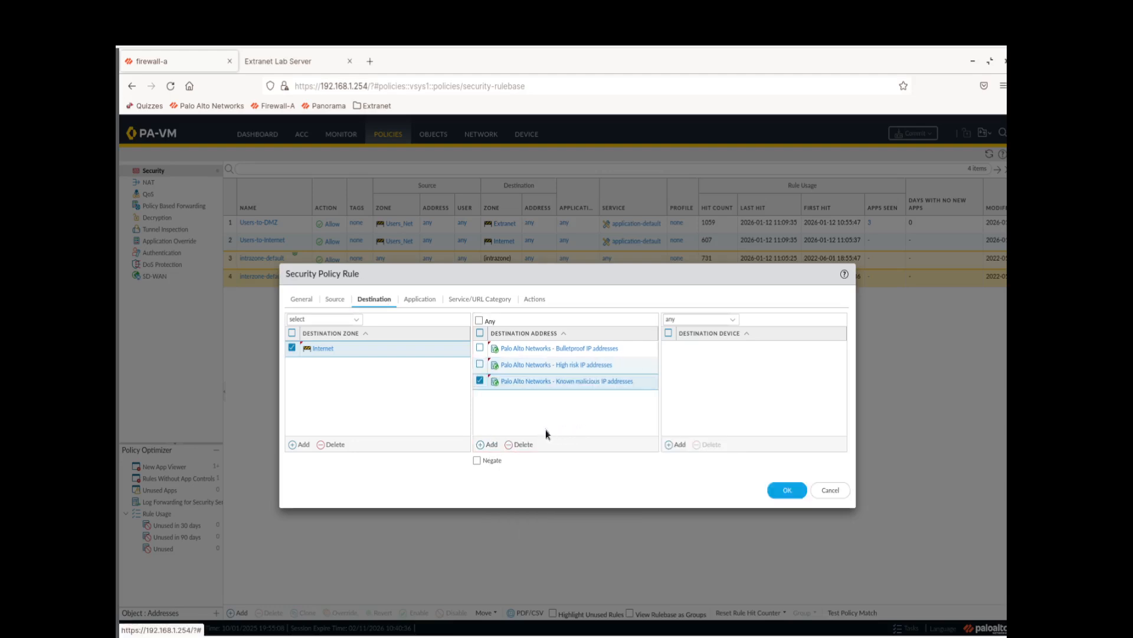
- Review the blocking rule's other settings, then set its action to Deny and save the rule
left_click(303, 300)
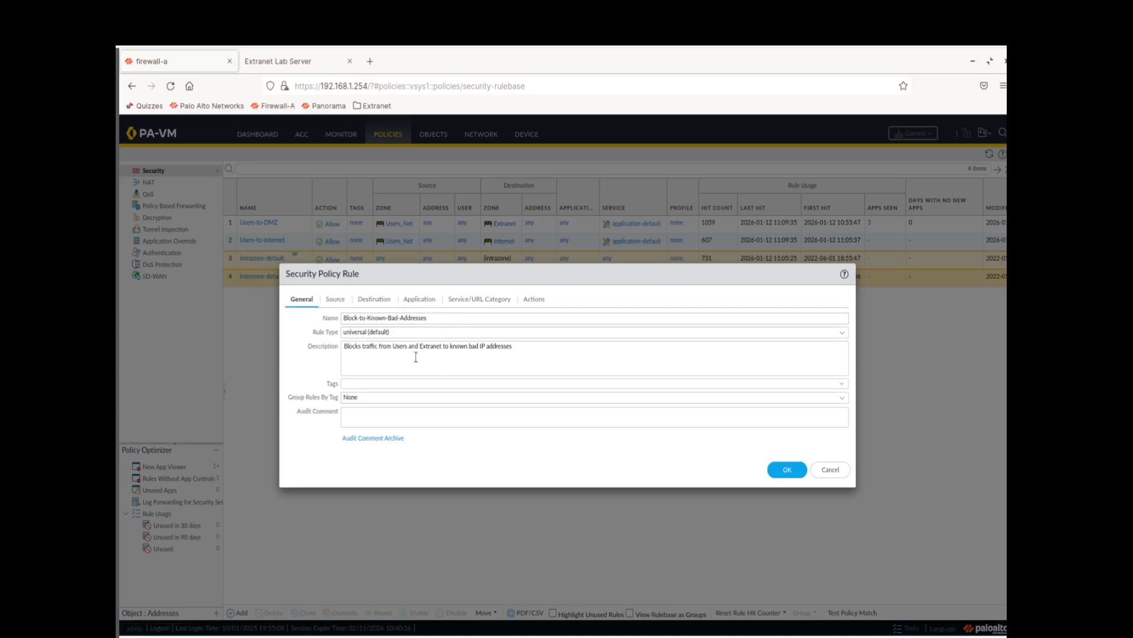
left_click(332, 301)
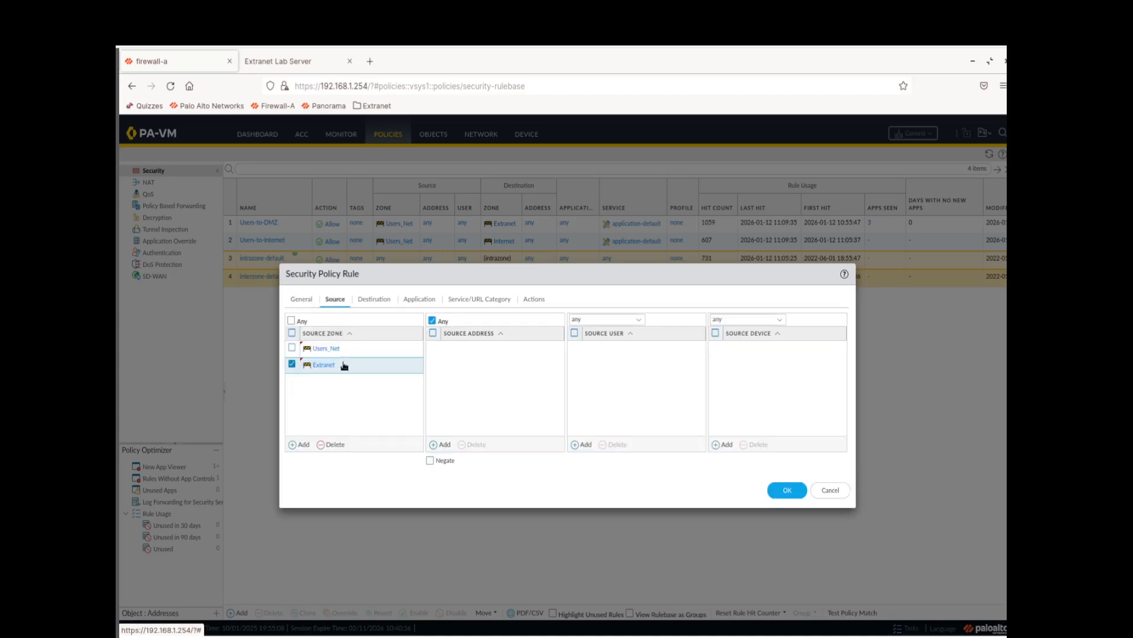
left_click(374, 300)
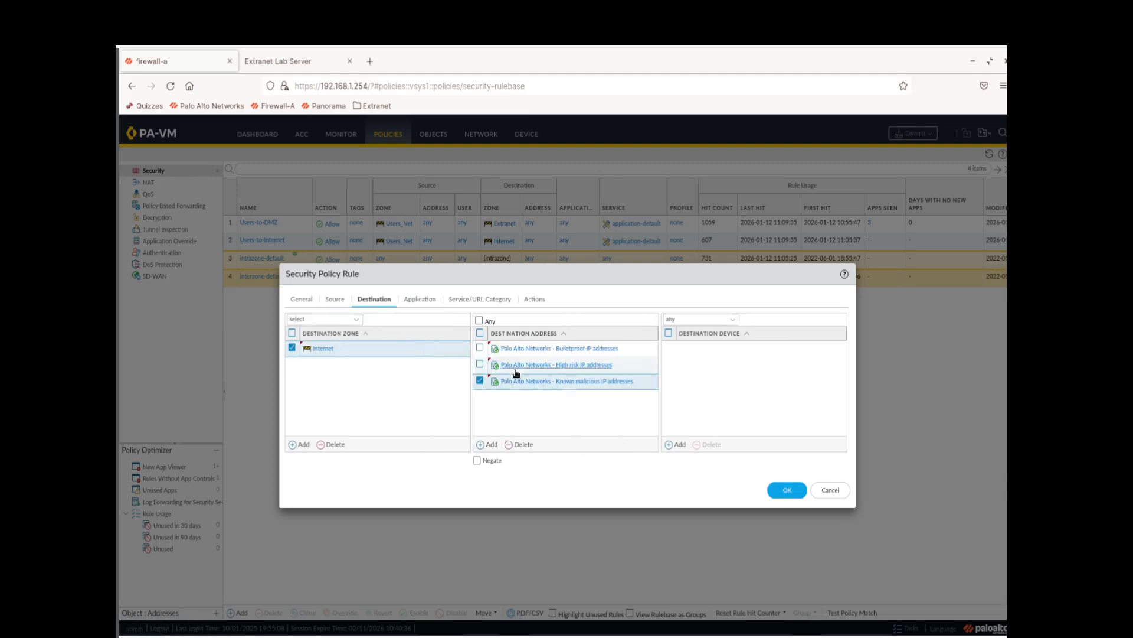
left_click(418, 301)
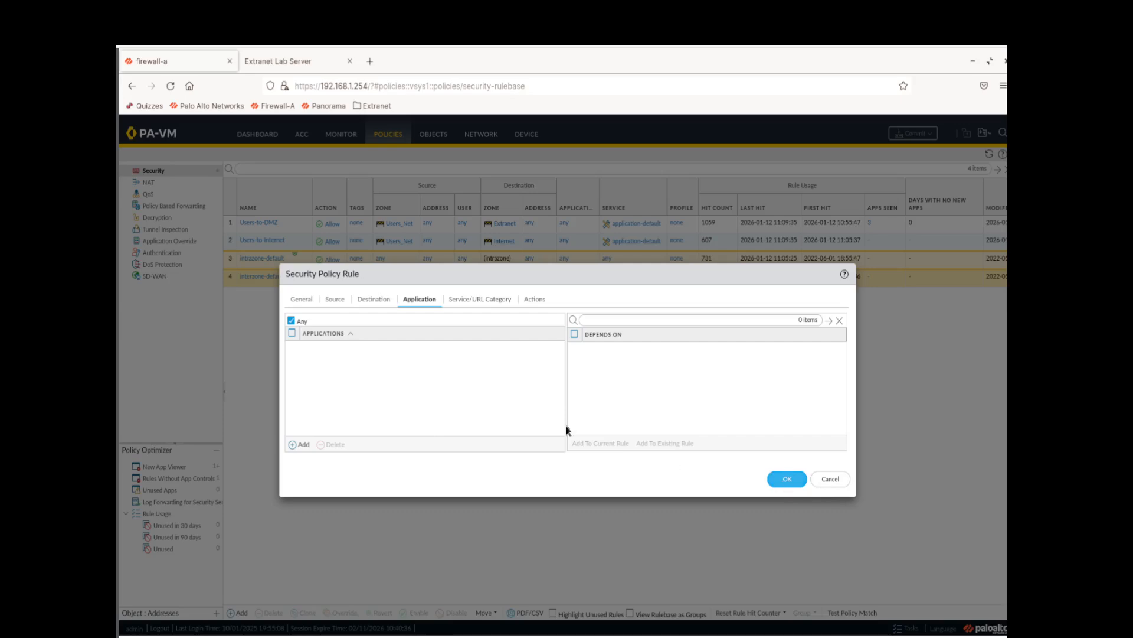
left_click(465, 302)
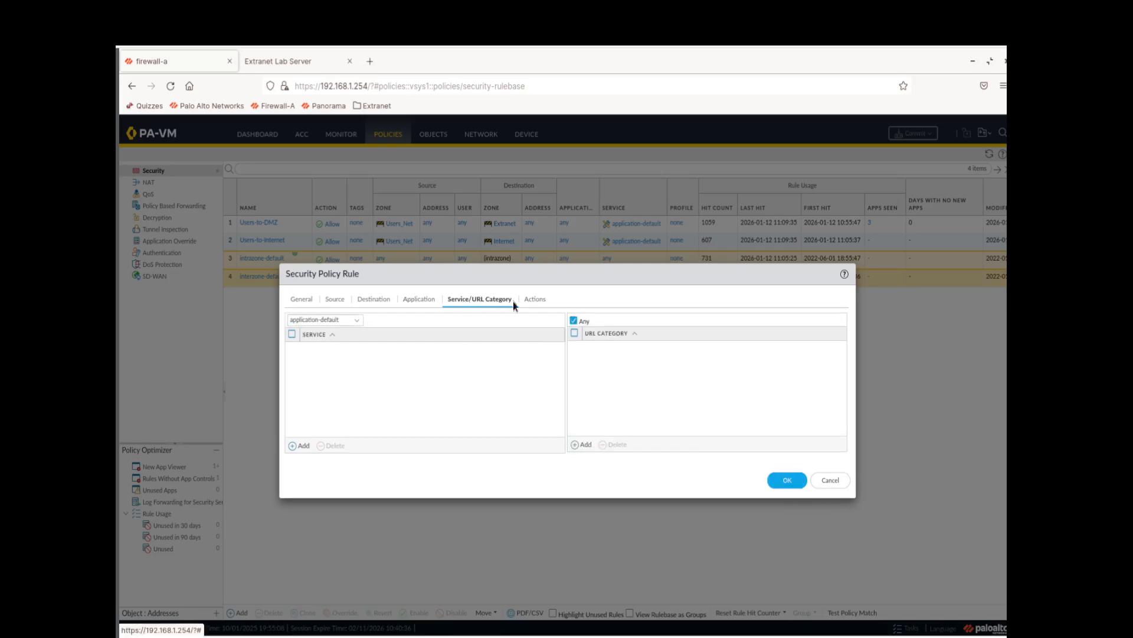
left_click(536, 301)
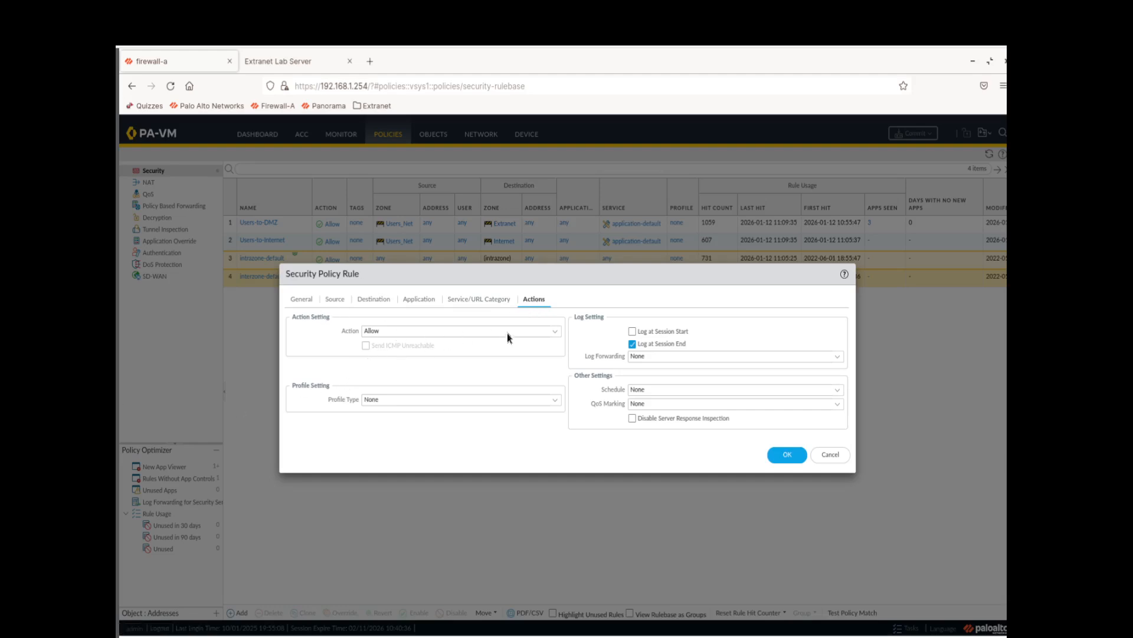
left_click(401, 331)
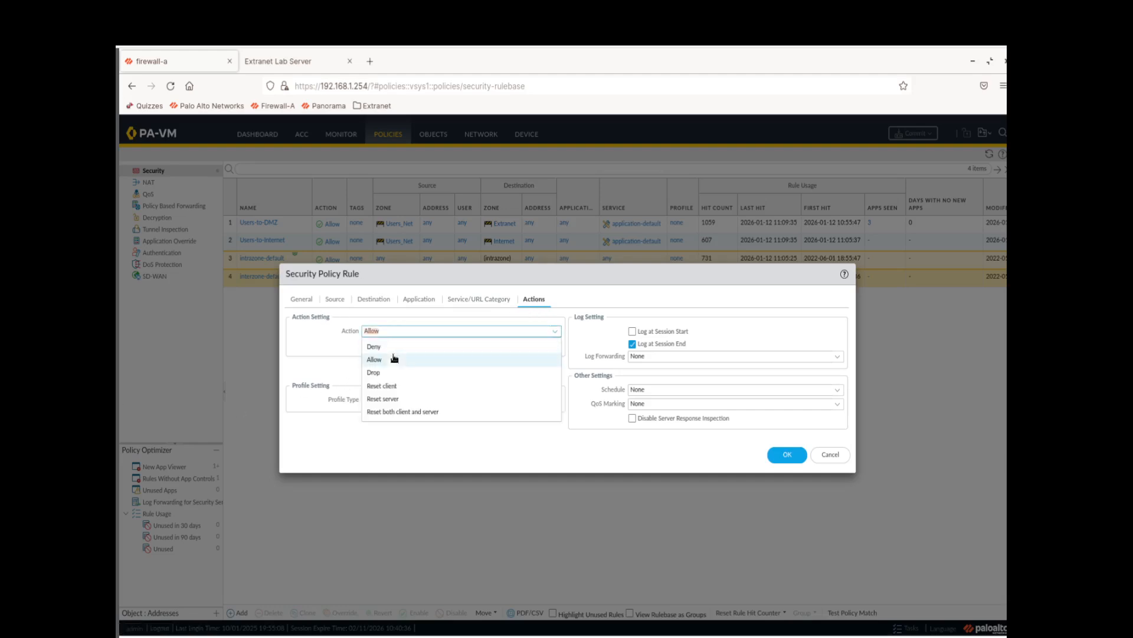
left_click(390, 353)
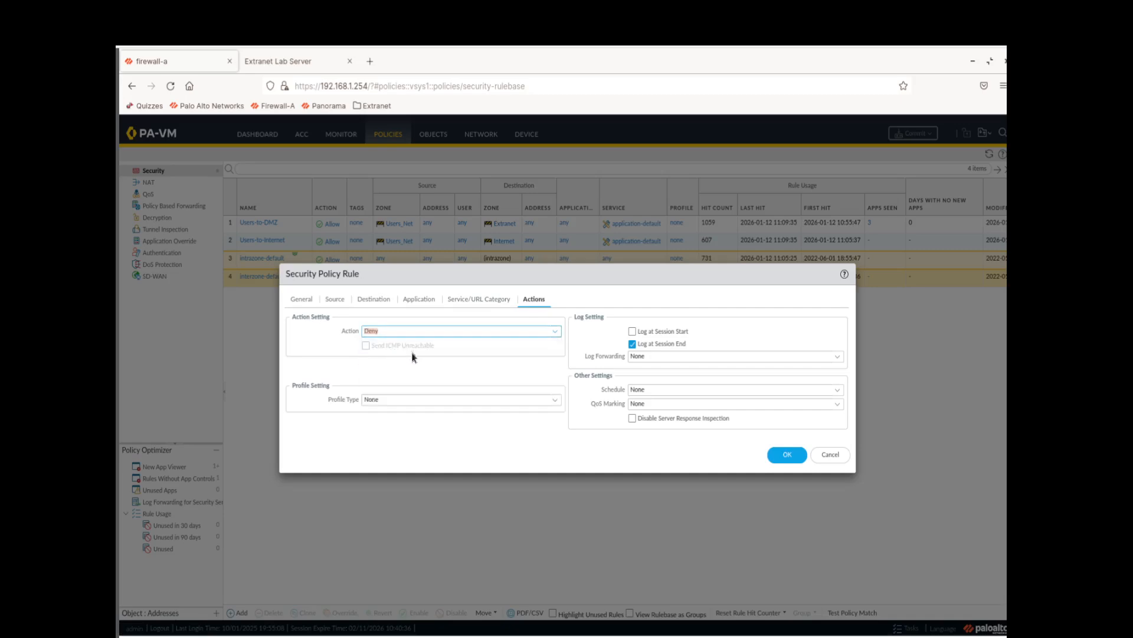
left_click(555, 331)
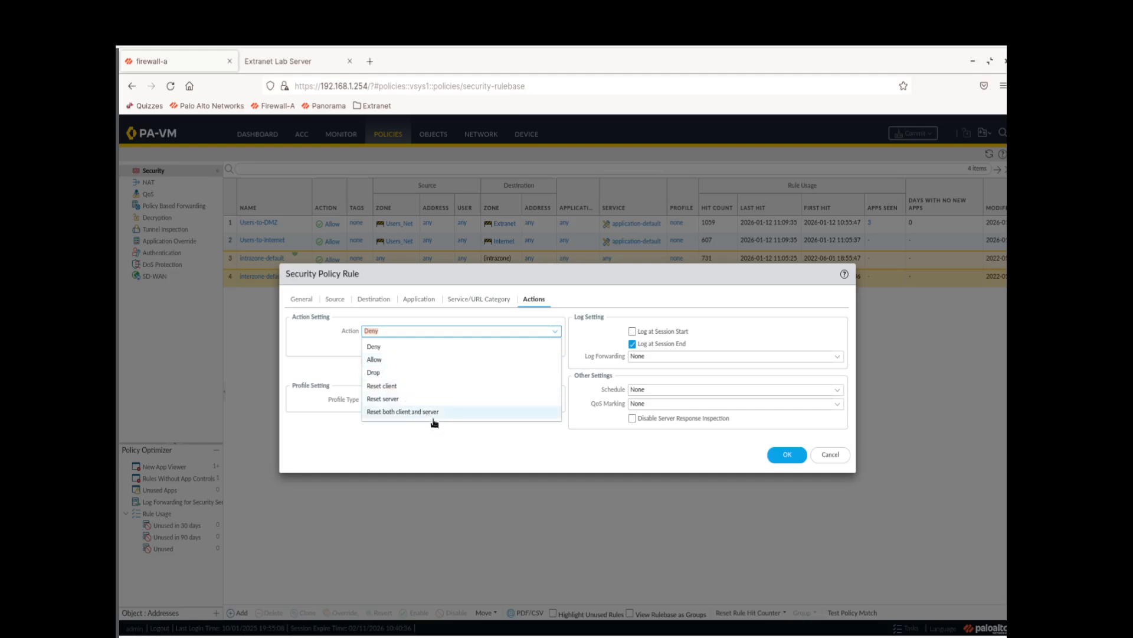
left_click(341, 354)
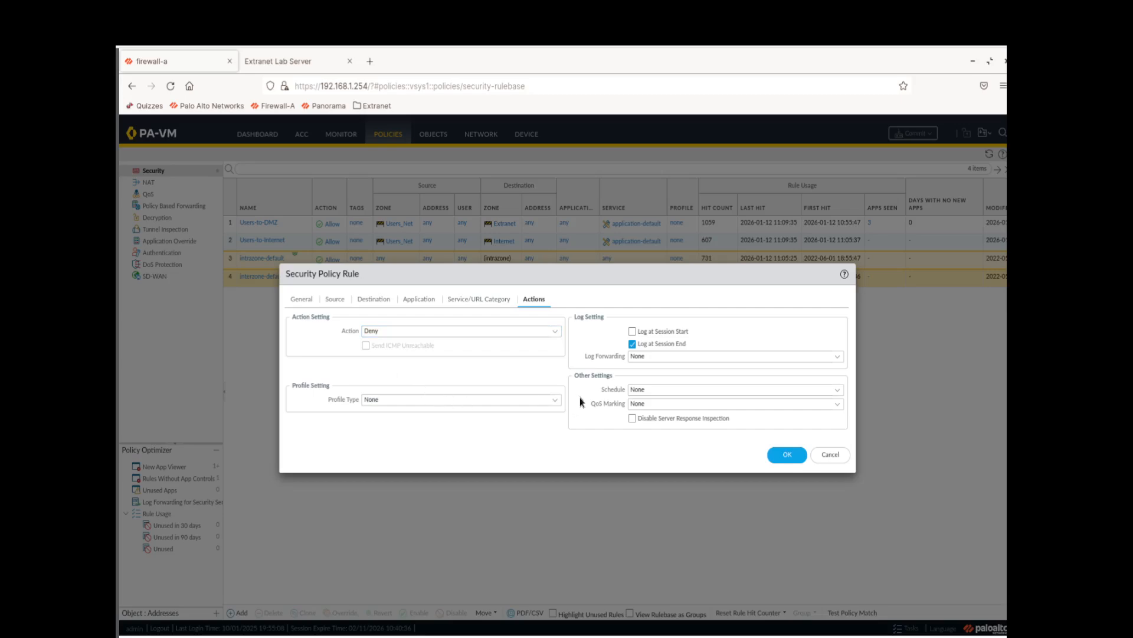
left_click(771, 463)
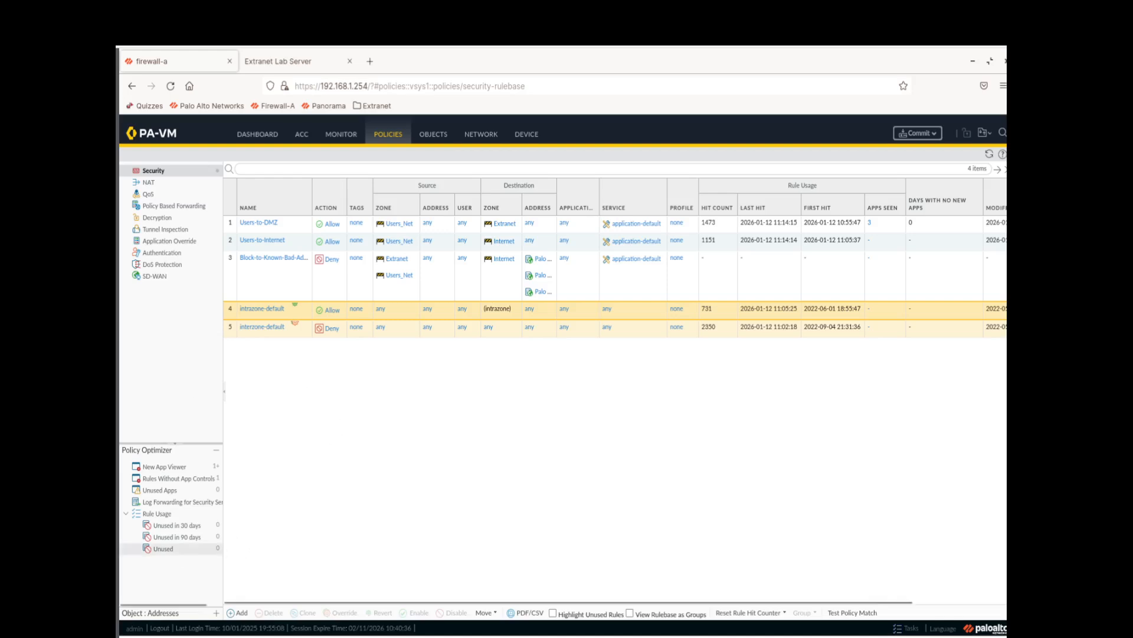
- With the Block-to-Known-Bad-Addresses rule selected, add a rule named Block-from-Known-Bad-Addresses, described as "Blocks traffic from known bad ip addresses to Users and Extranet"
left_click(235, 617)
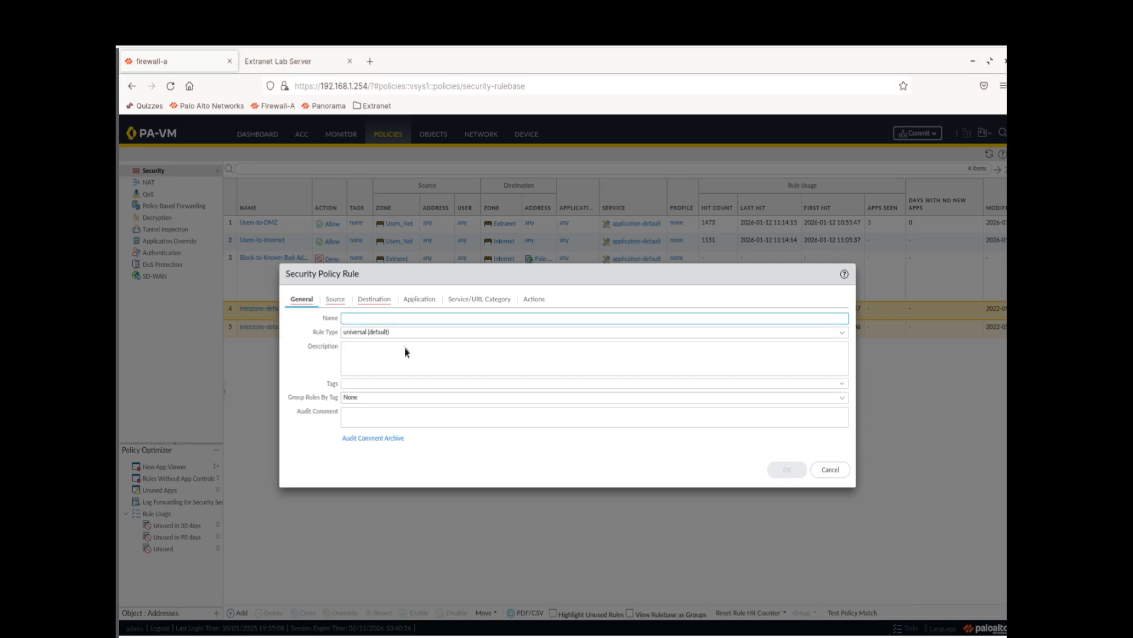
left_click(831, 470)
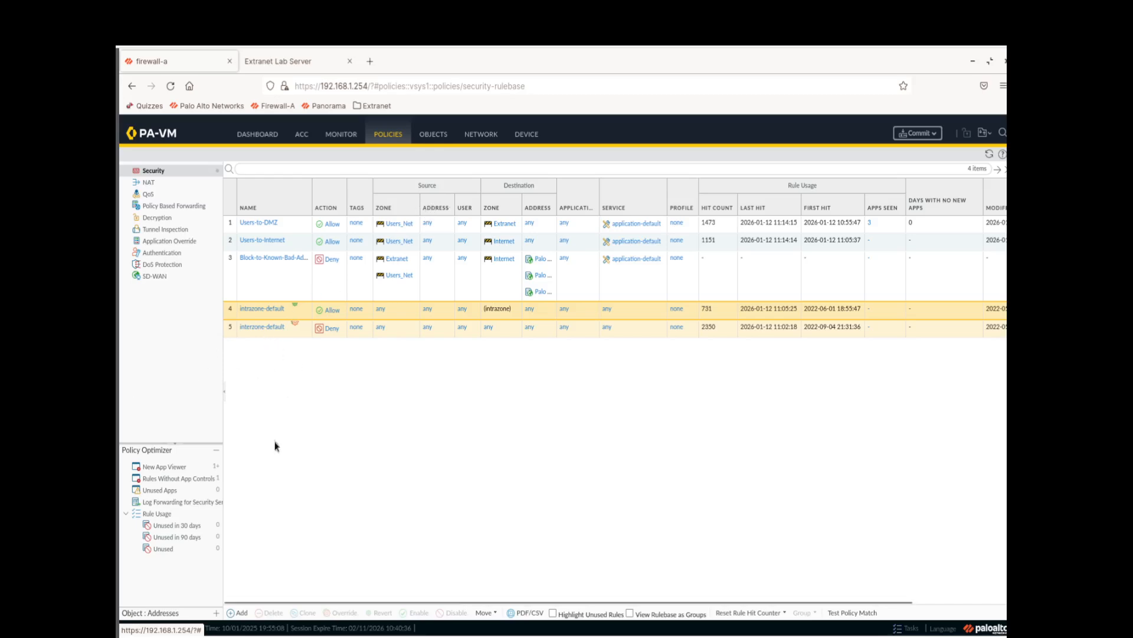
left_click(226, 277)
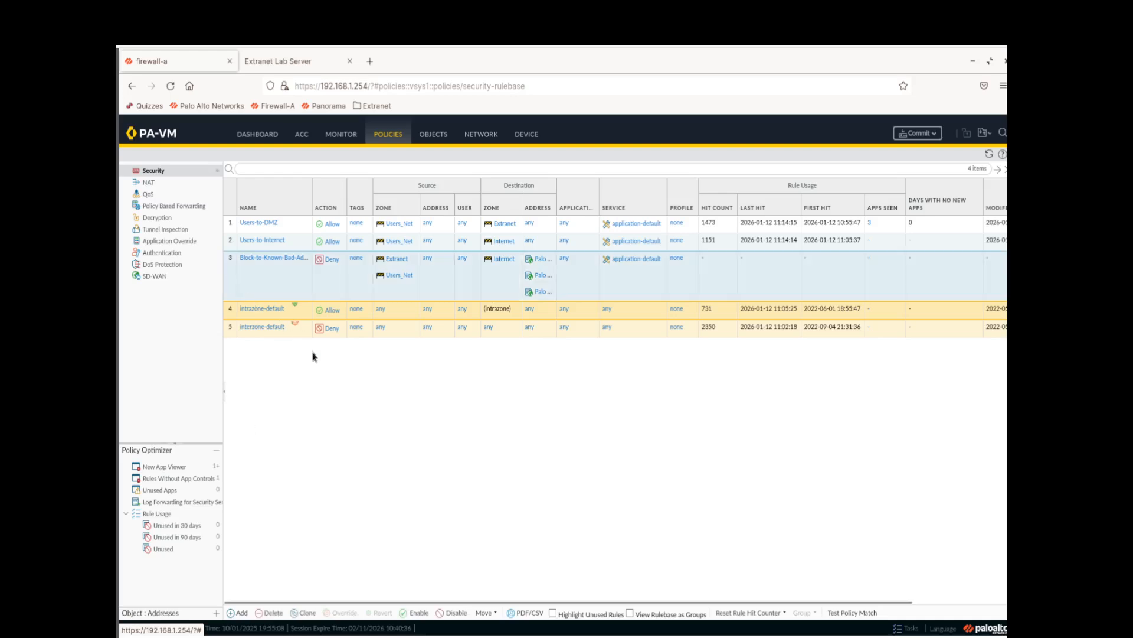
left_click(230, 622)
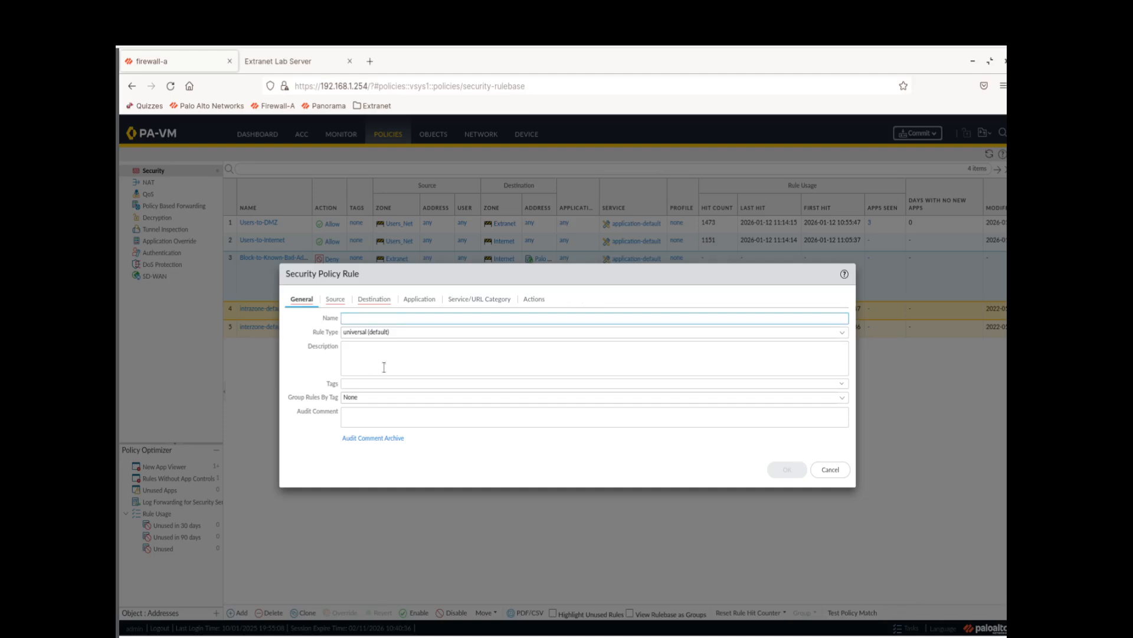
type("lock-from-Known-Bad-Addresses")
left_click(383, 367)
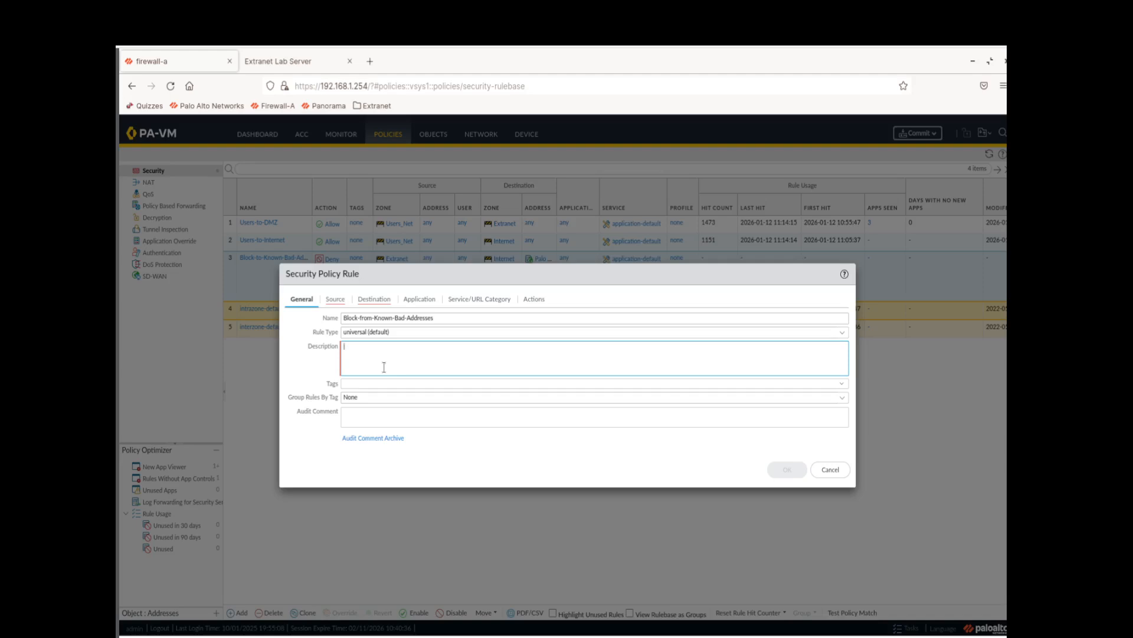
type("Blocks traffic from known bad ip addresses to USe")
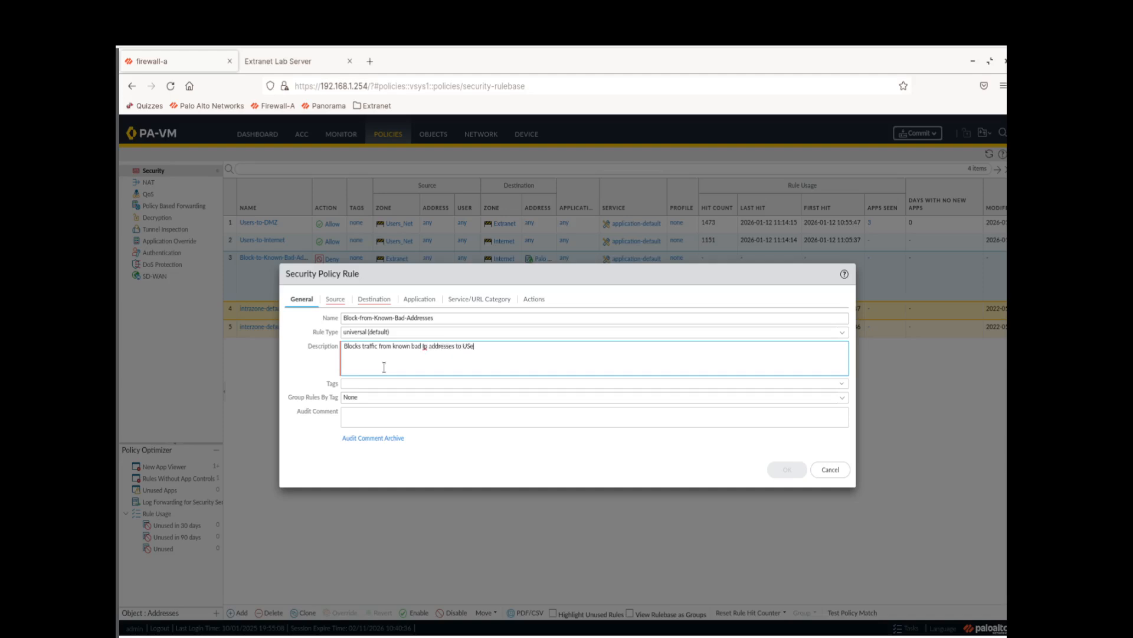
key("BackSpace")
key("BackSpace")
type("sers and Extranet")
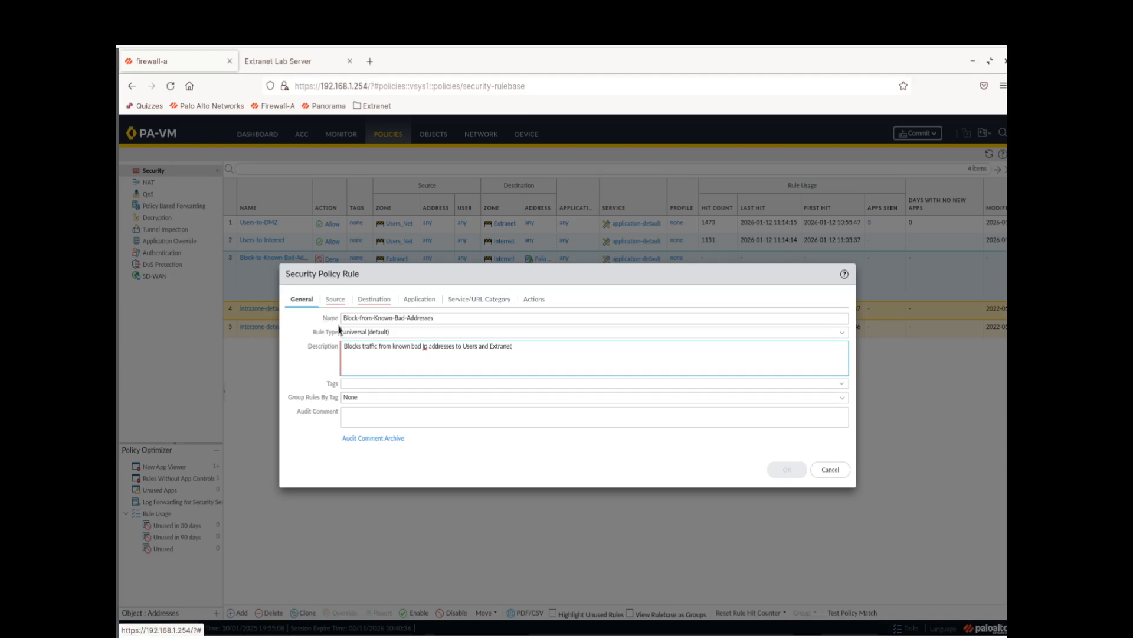
- Add Internet as the source zone of the Block-from-Known-Bad-Addresses rule
left_click(333, 301)
left_click(301, 444)
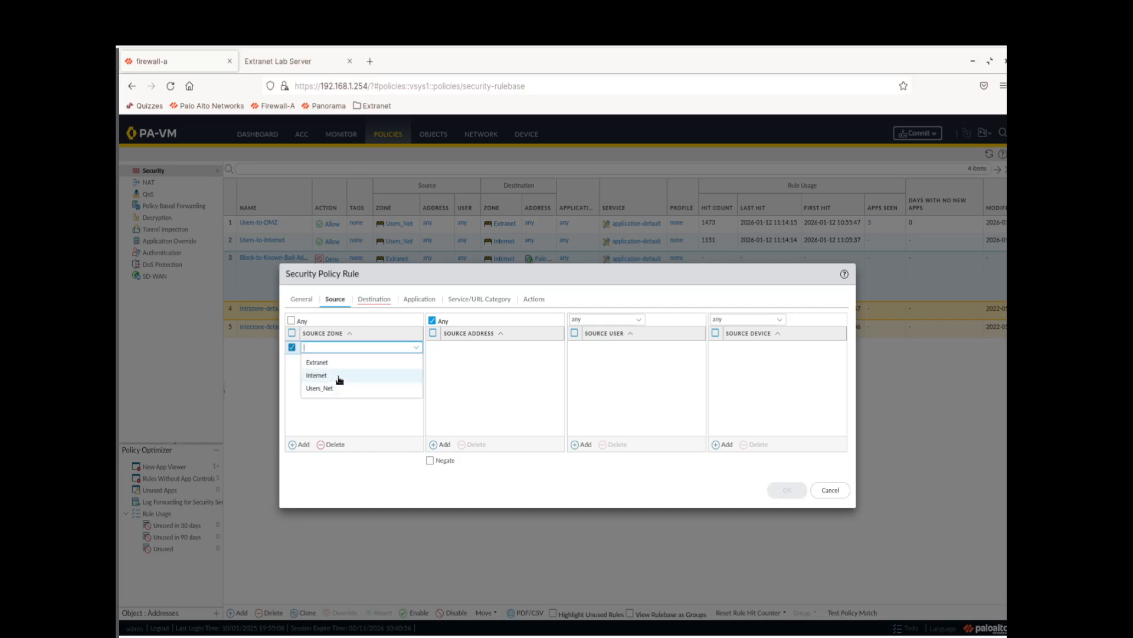
left_click(340, 376)
left_click(340, 390)
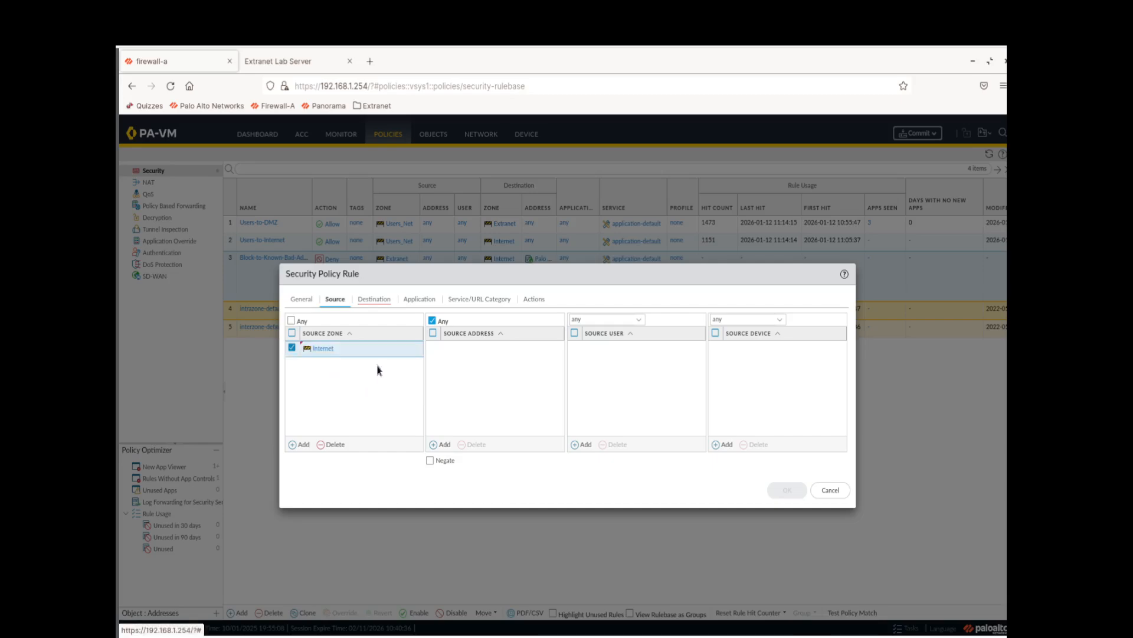
- Add the Palo Alto Networks external dynamic lists for Bulletproof, High risk and Known malicious IP addresses as the rule's source addresses
left_click(439, 447)
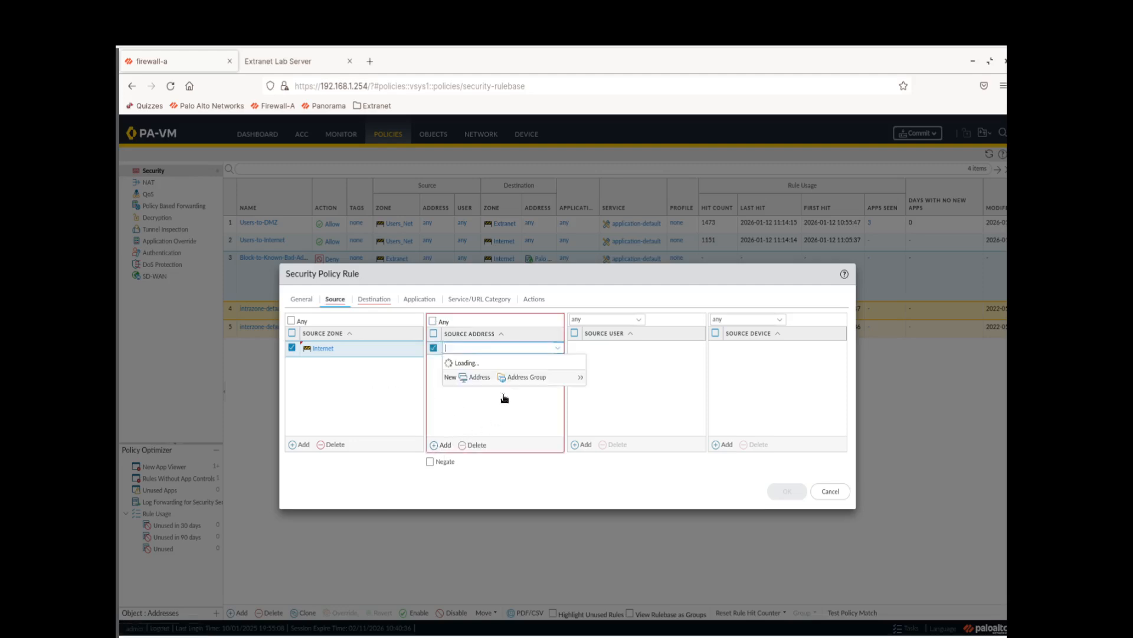
left_click(510, 372)
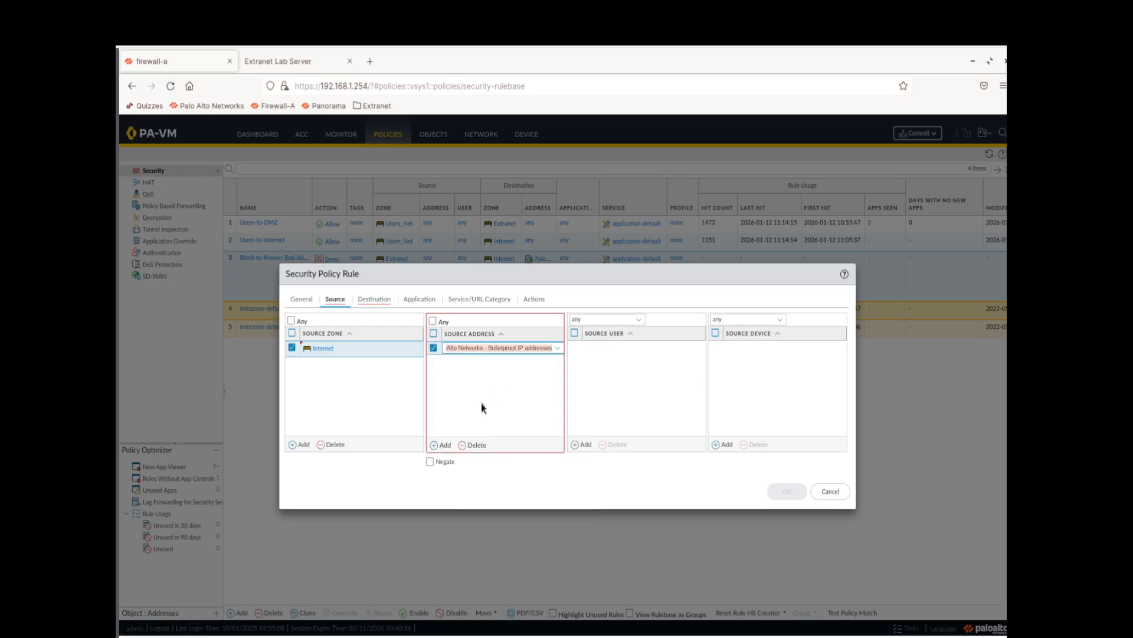
left_click(444, 447)
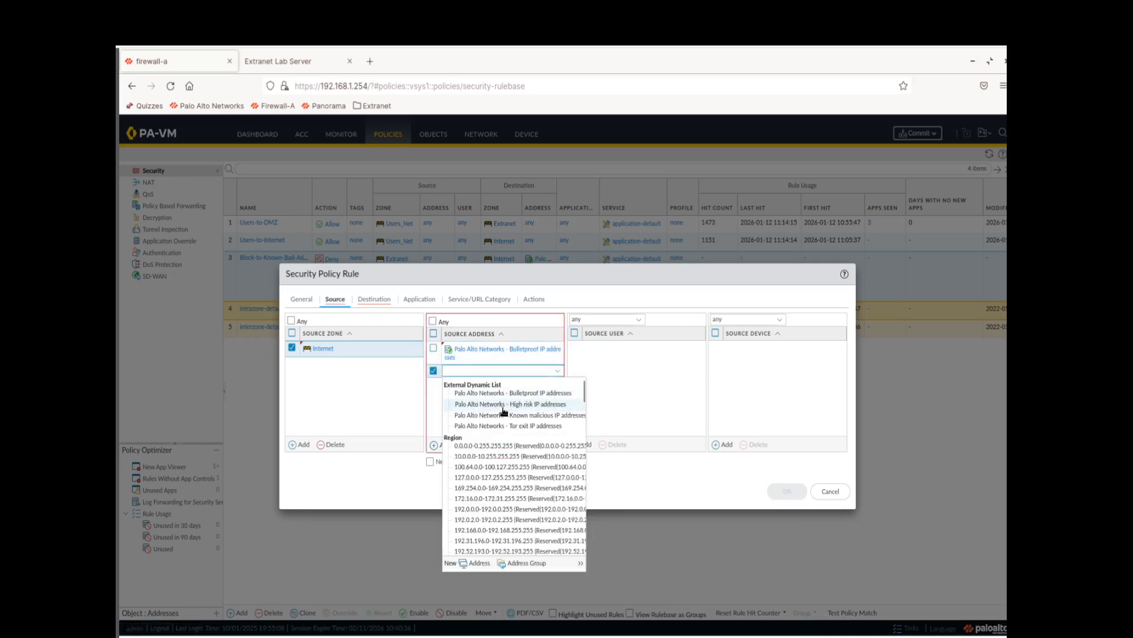
left_click(501, 407)
left_click(462, 431)
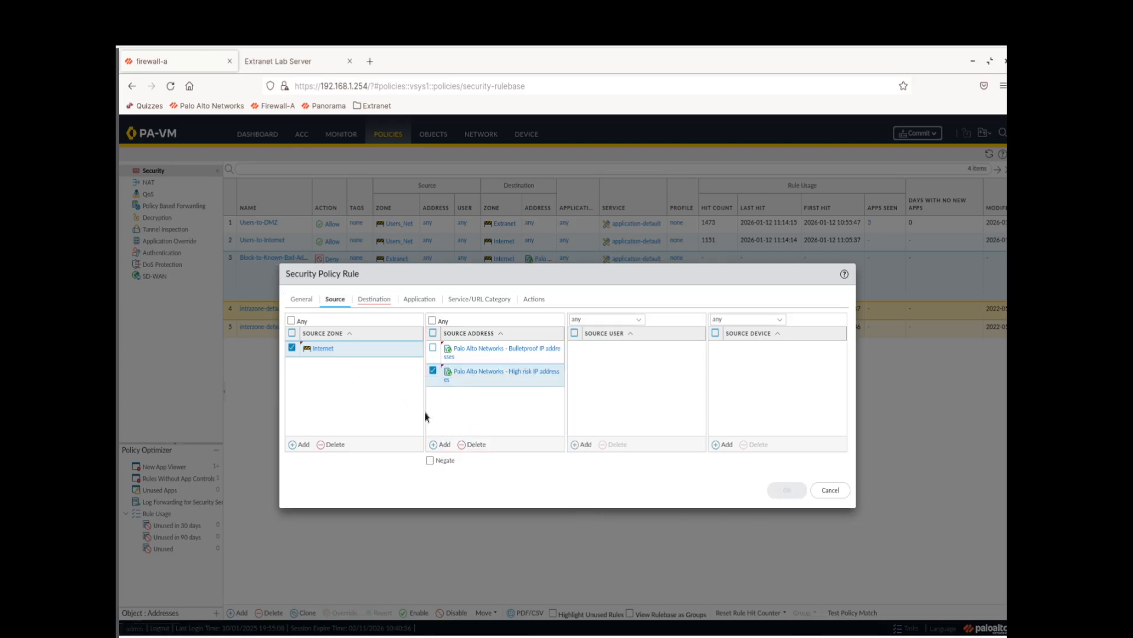
left_click(440, 445)
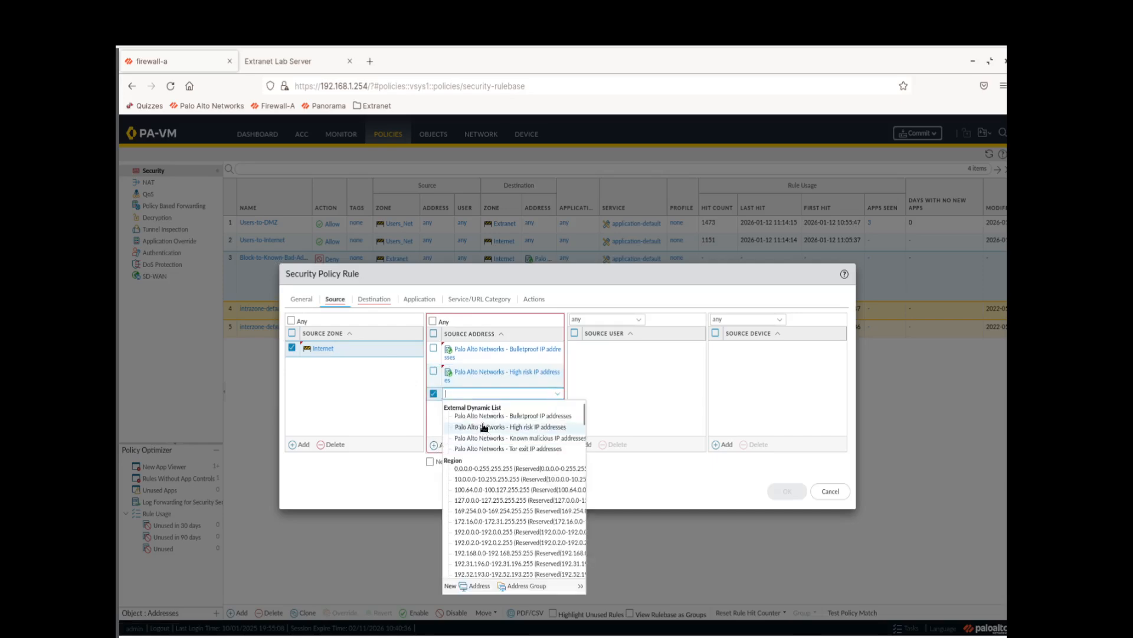
left_click(490, 438)
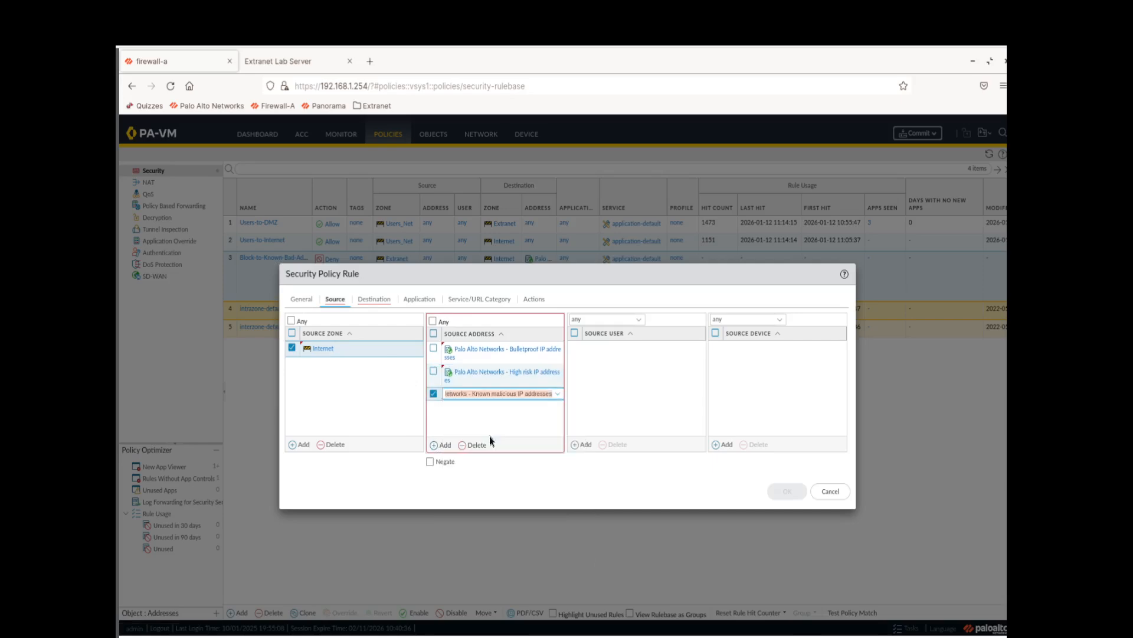
- Add Users_Net and Extranet as the destination zones of the Block-from-Known-Bad-Addresses rule
left_click(377, 299)
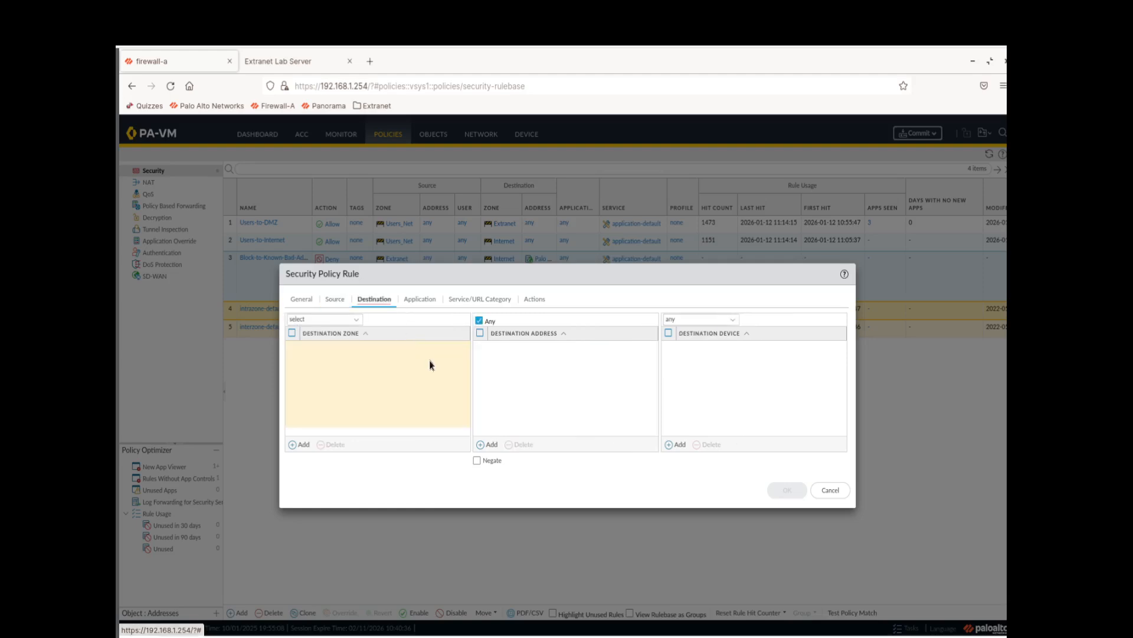
left_click(300, 444)
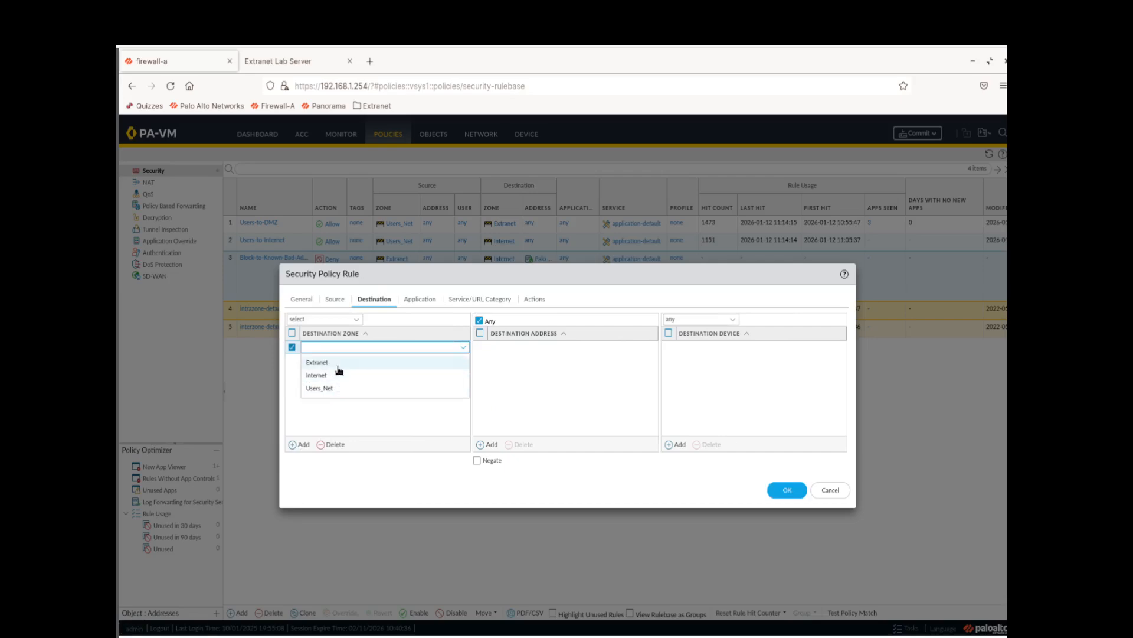
left_click(337, 389)
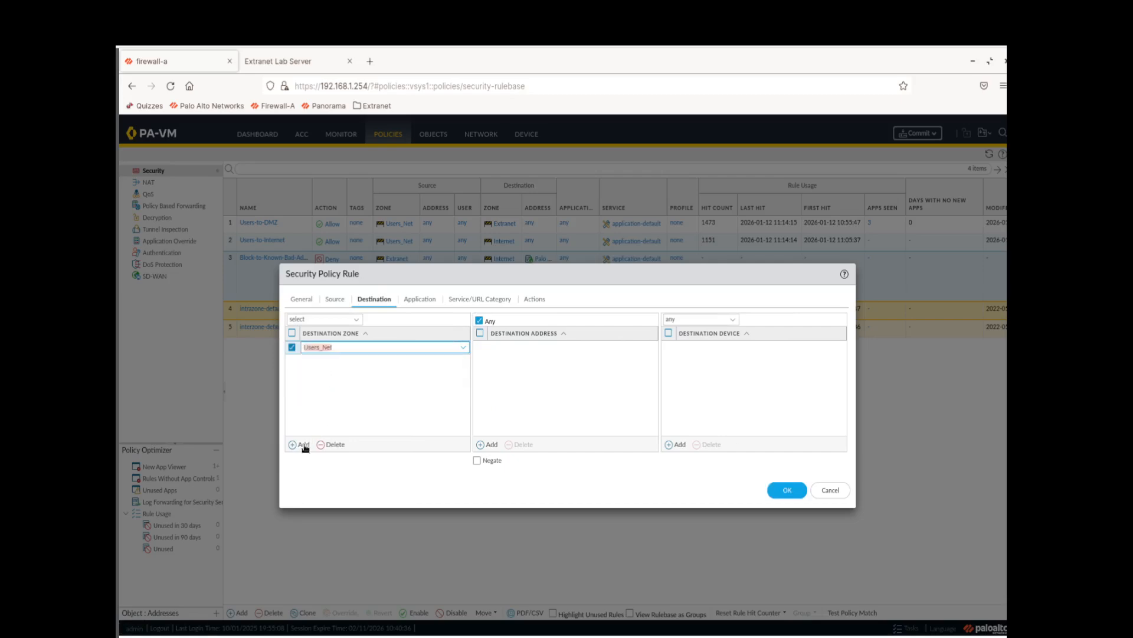
left_click(303, 444)
left_click(328, 380)
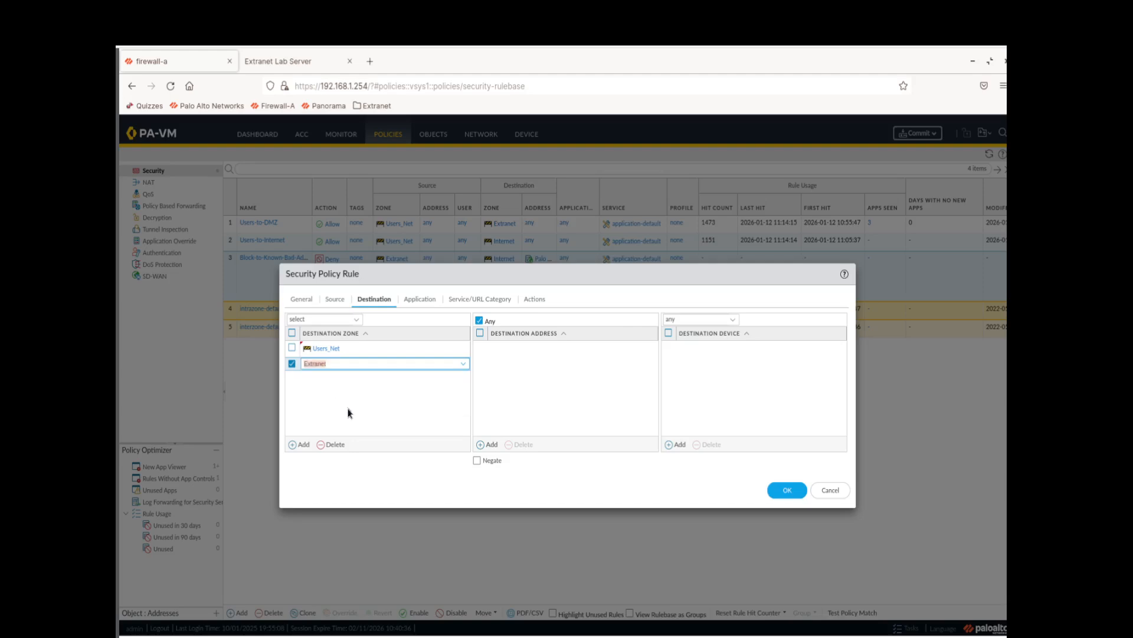
- Review the rule's application and service settings, then set its action to Deny and save the rule
left_click(420, 302)
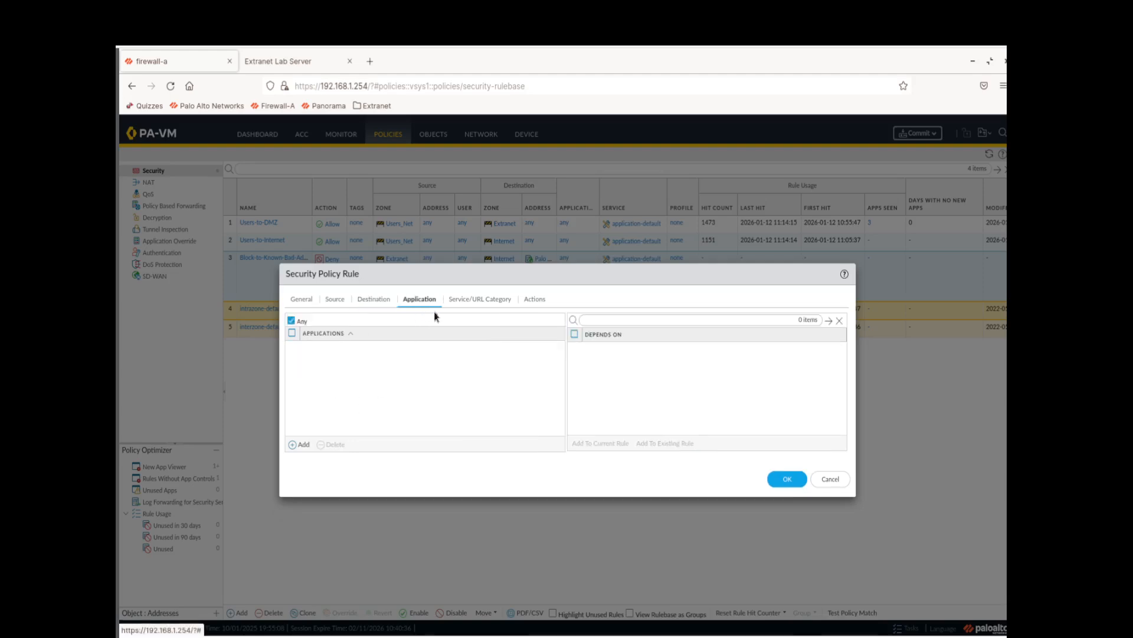
left_click(465, 302)
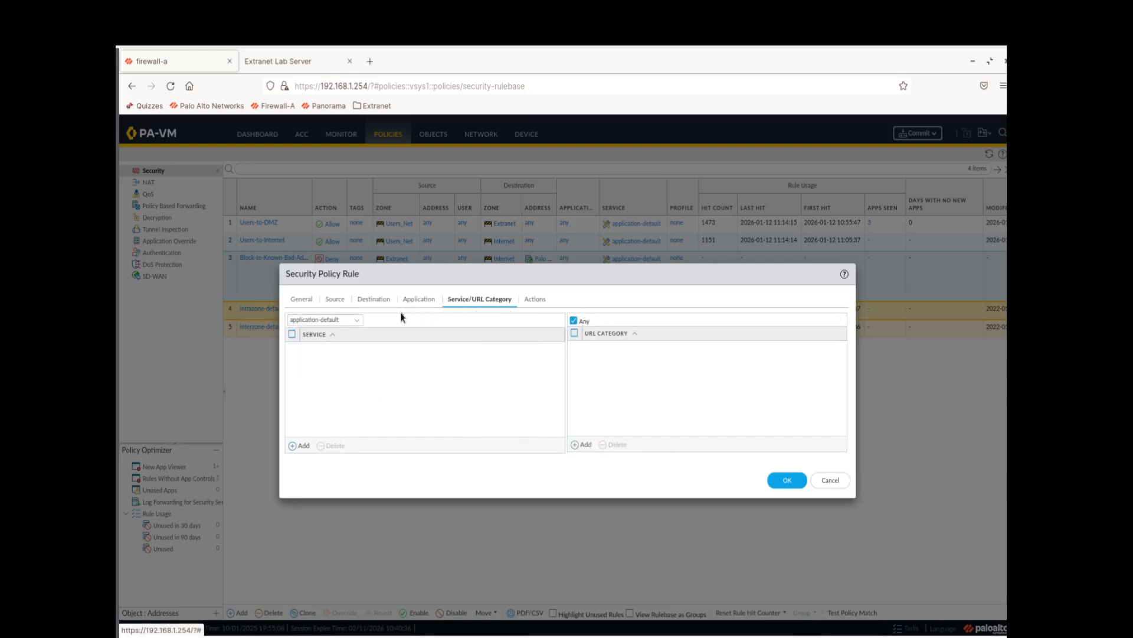
left_click(537, 302)
left_click(555, 330)
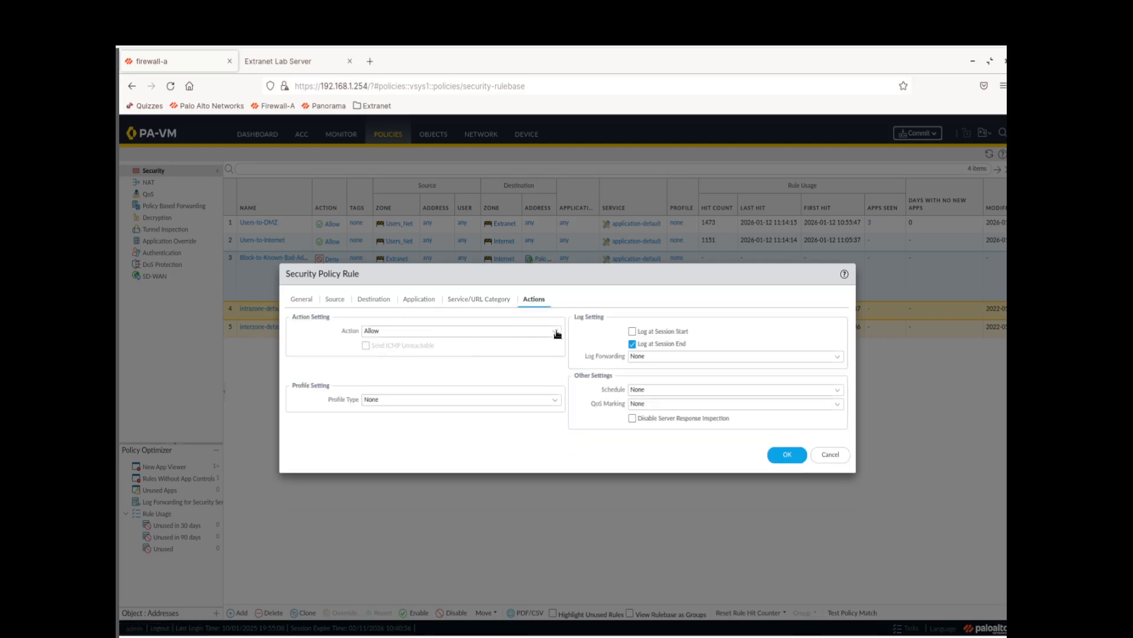
left_click(417, 348)
left_click(788, 456)
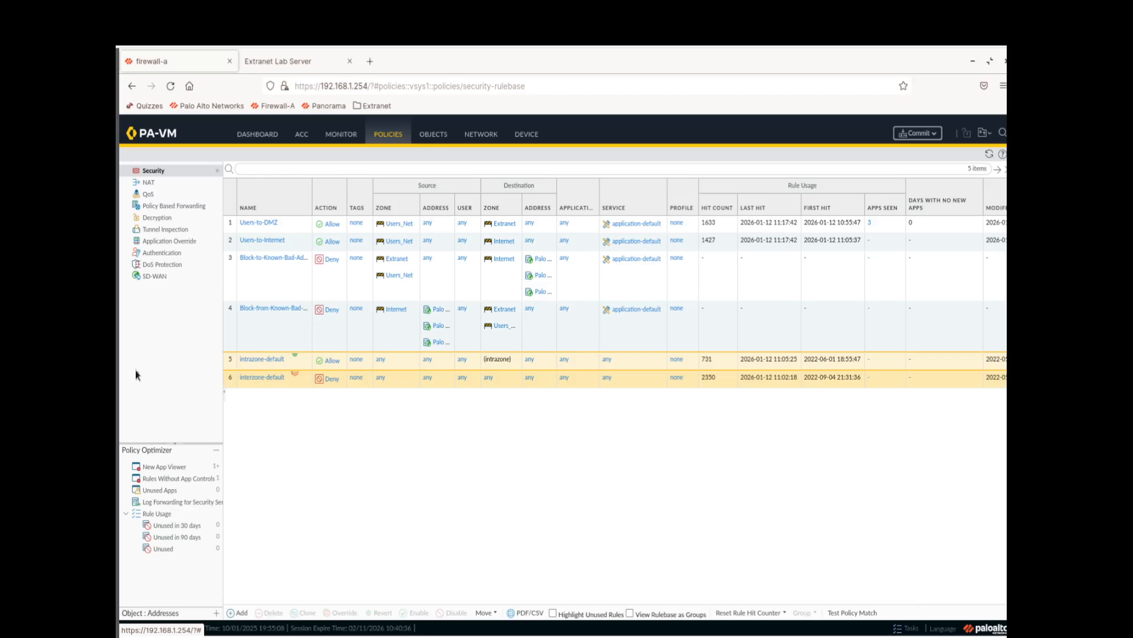
- Move Block-to-Known-Bad-Addresses to the top of the security rules and place Block-from-Known-Bad-Addresses directly below it
left_click(252, 289)
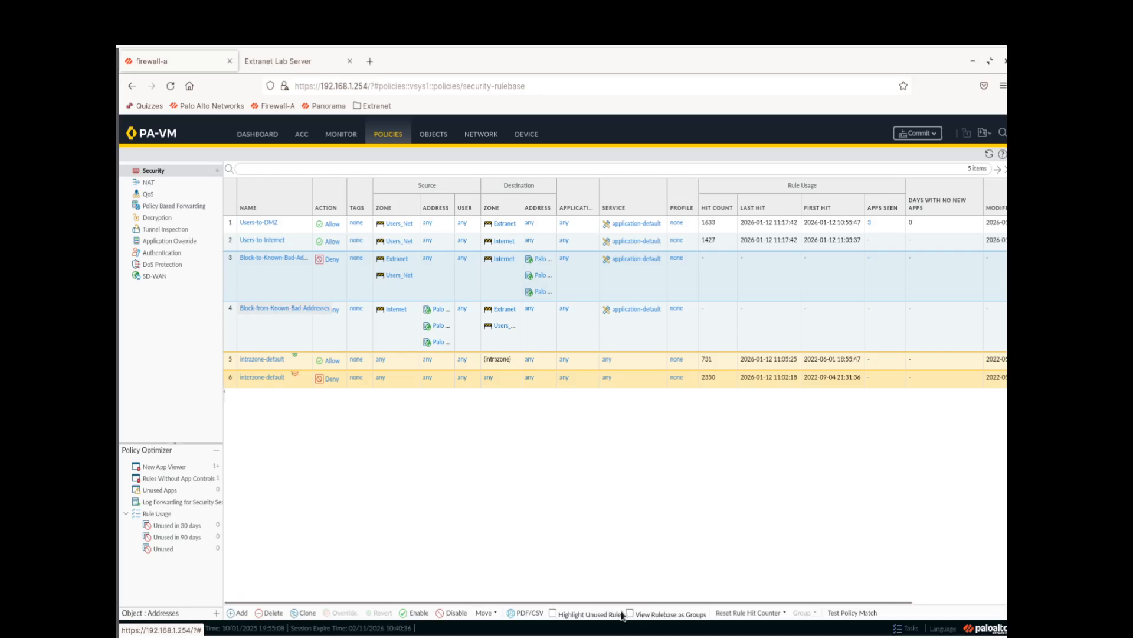
left_click(498, 616)
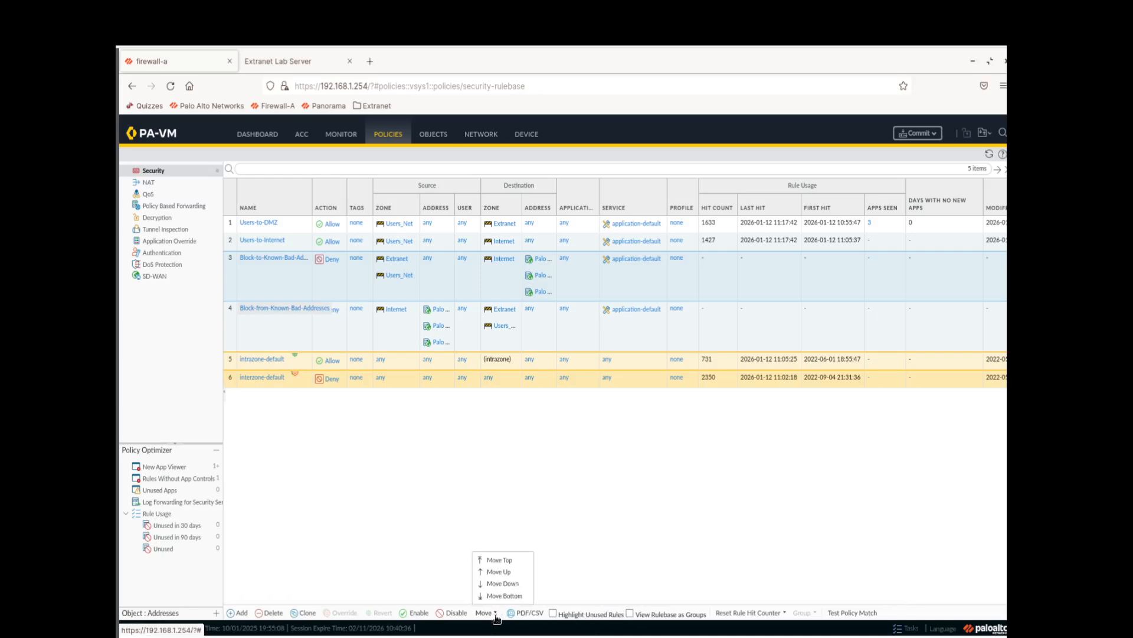
left_click(504, 561)
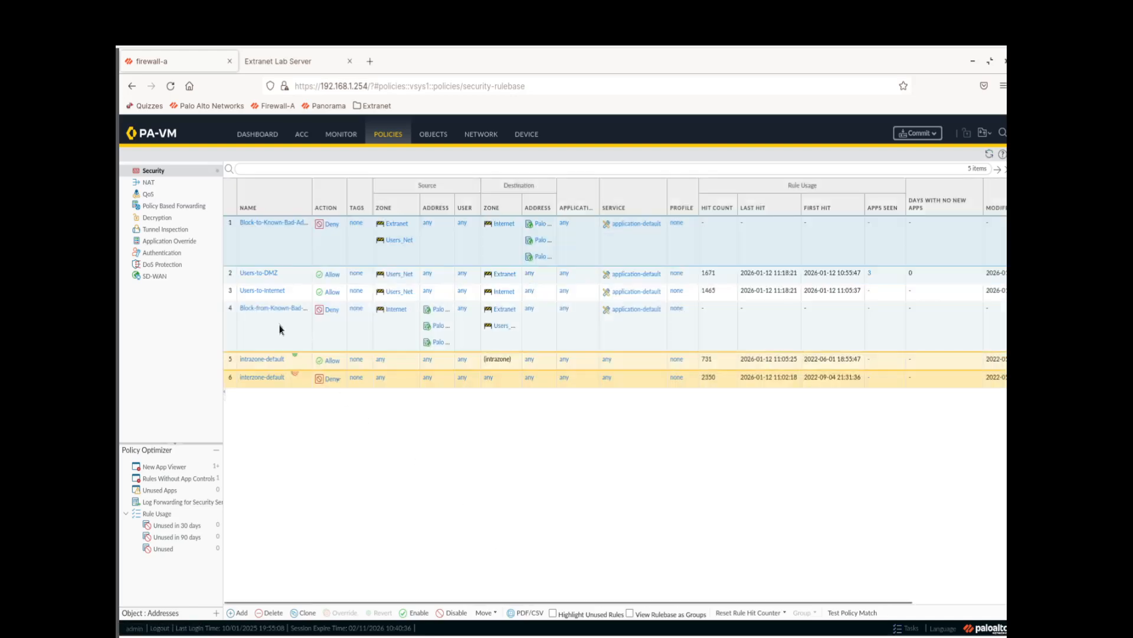
left_click(248, 319)
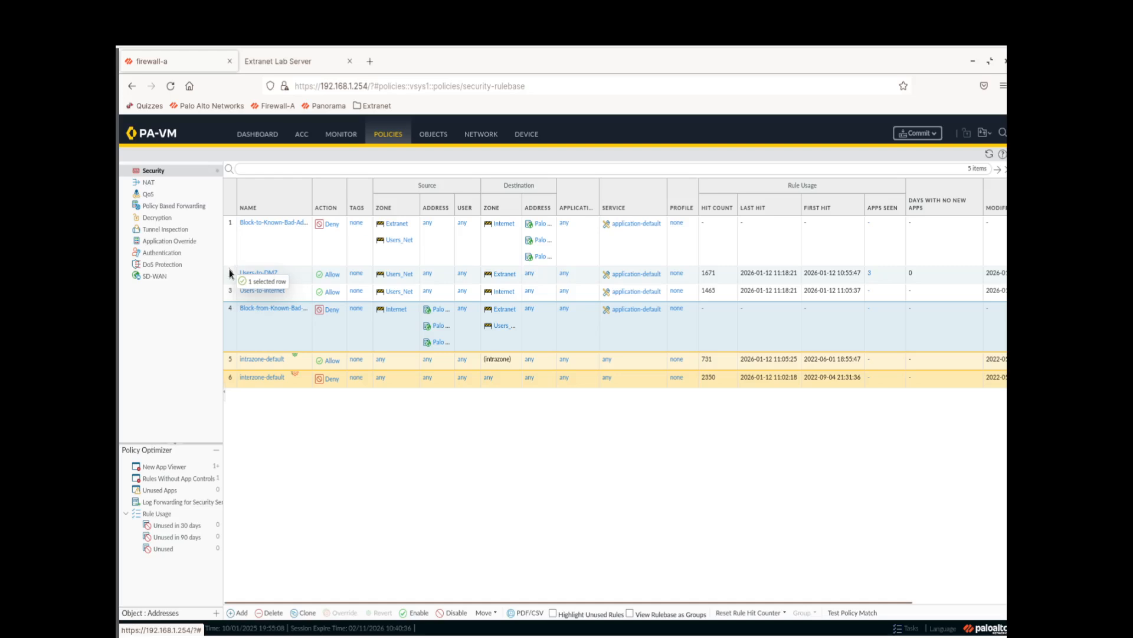
left_click_drag(226, 267, 226, 267)
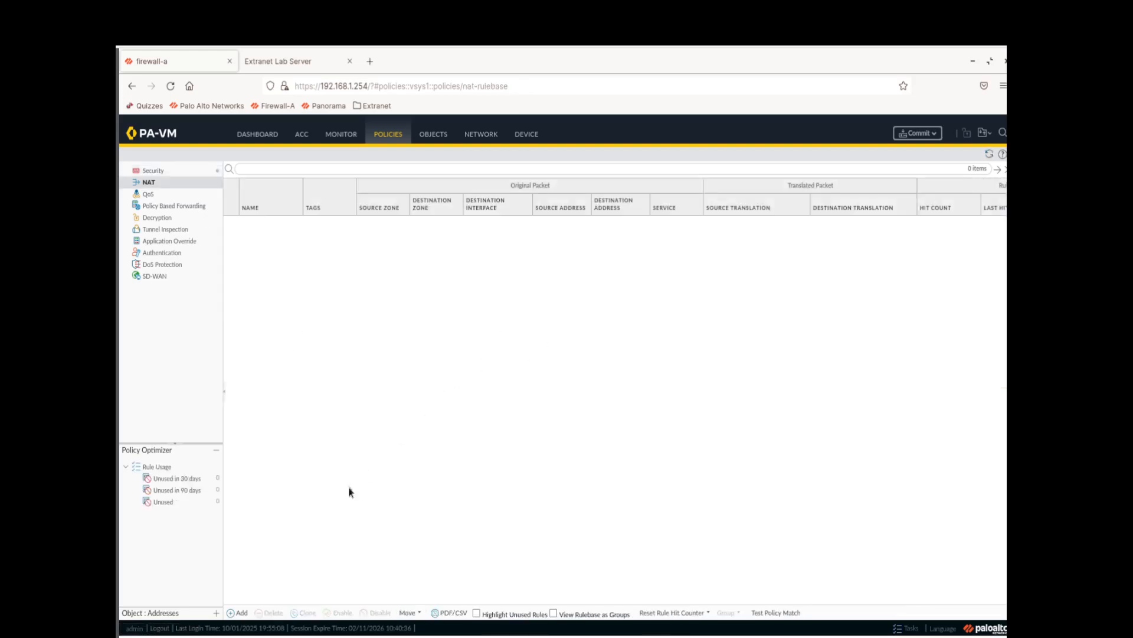
- Return to the security rules and clone the Users-to-Internet rule, placing the copy after Users-to-Internet
left_click(241, 612)
left_click(153, 171)
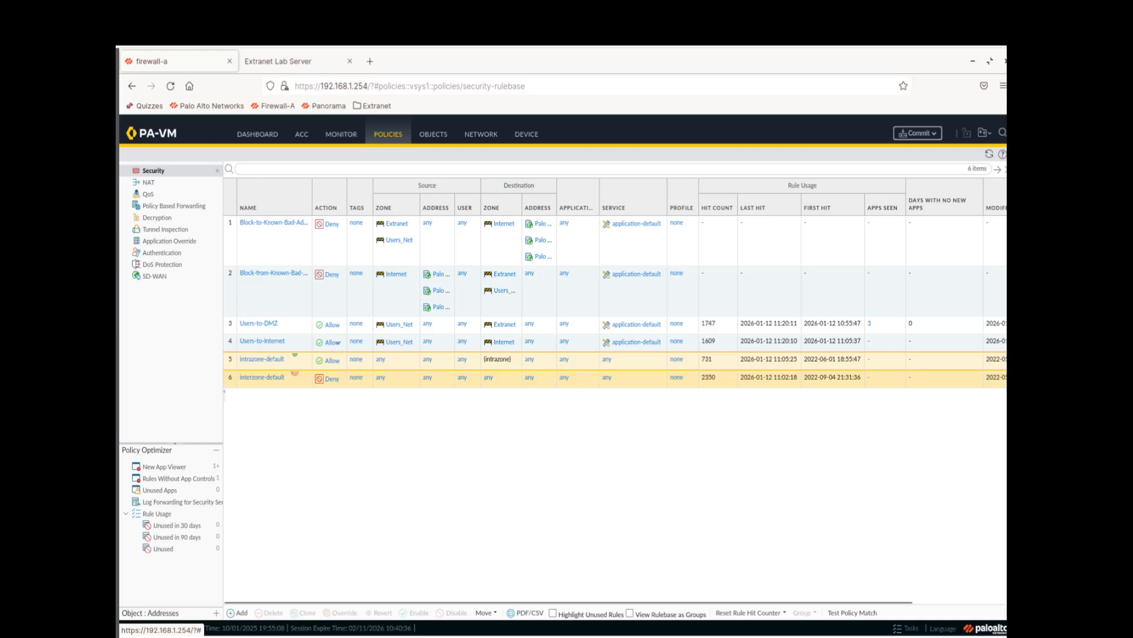
left_click(293, 346)
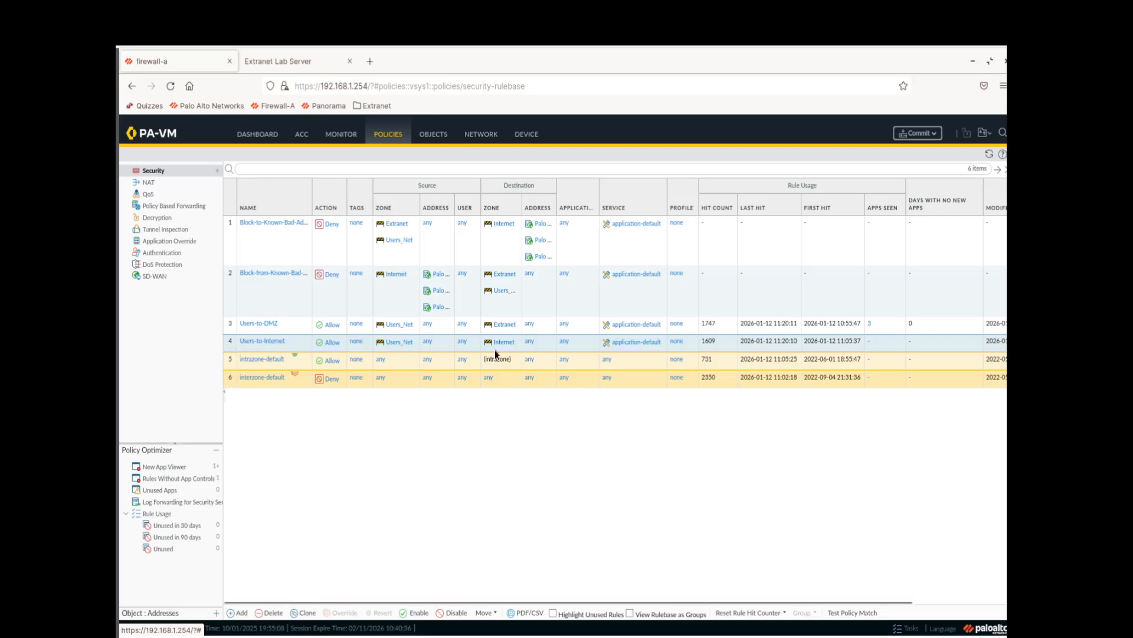
left_click(304, 614)
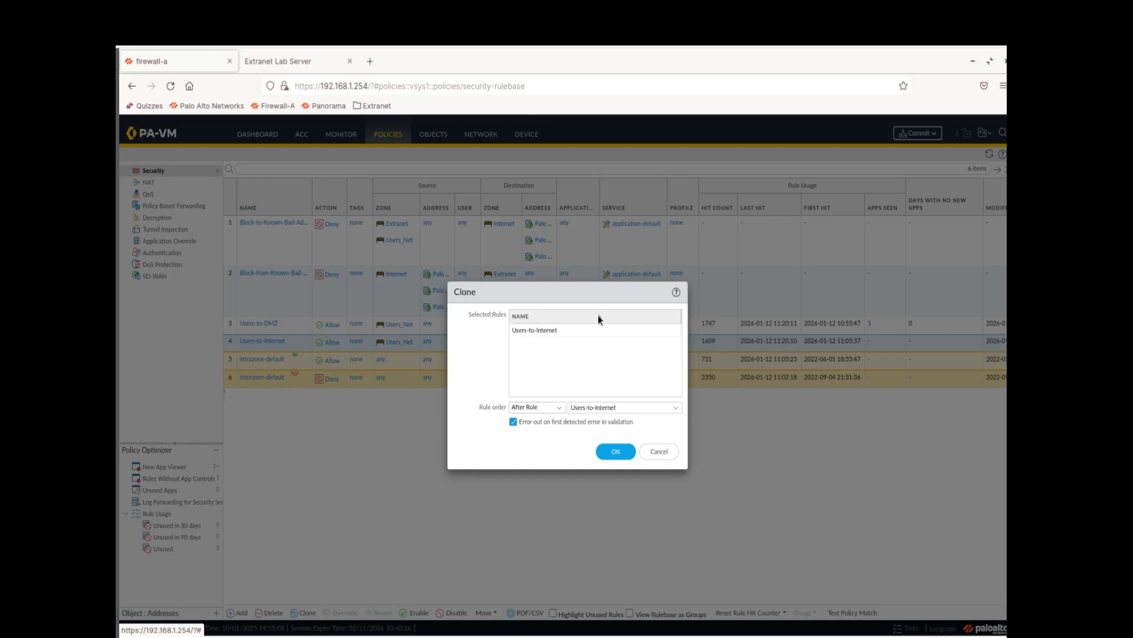
left_click(560, 409)
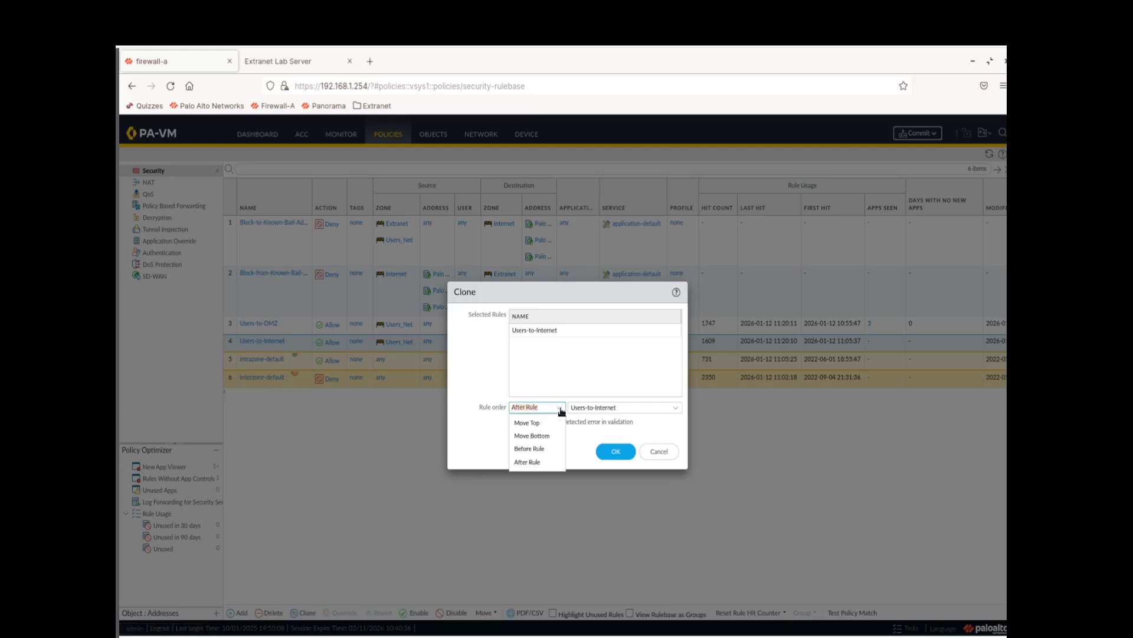
left_click(568, 386)
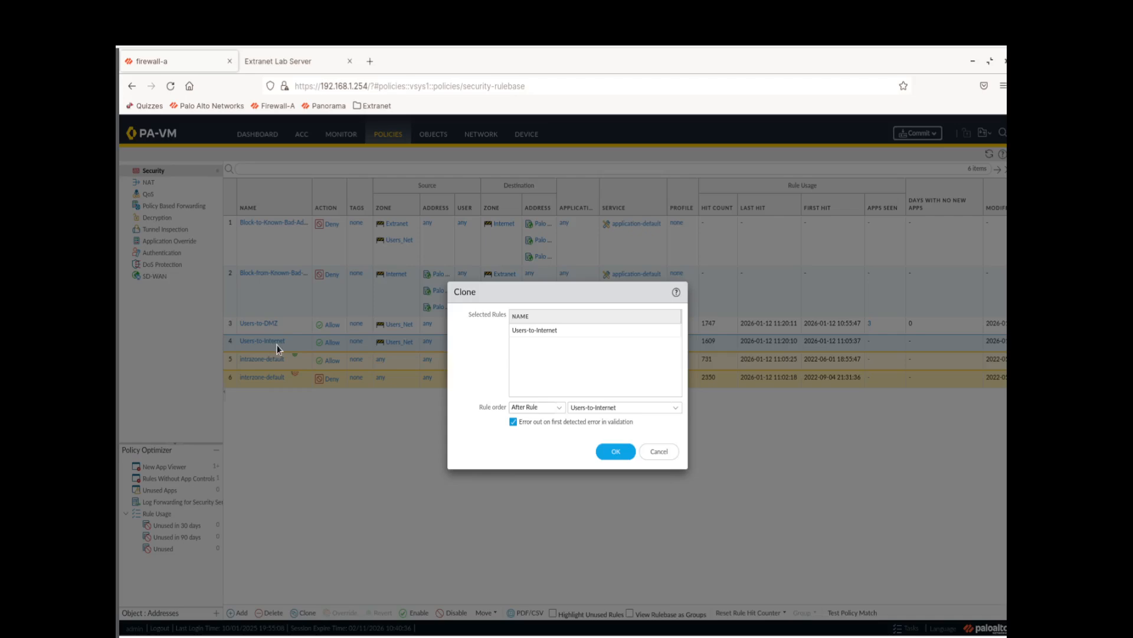
left_click(559, 409)
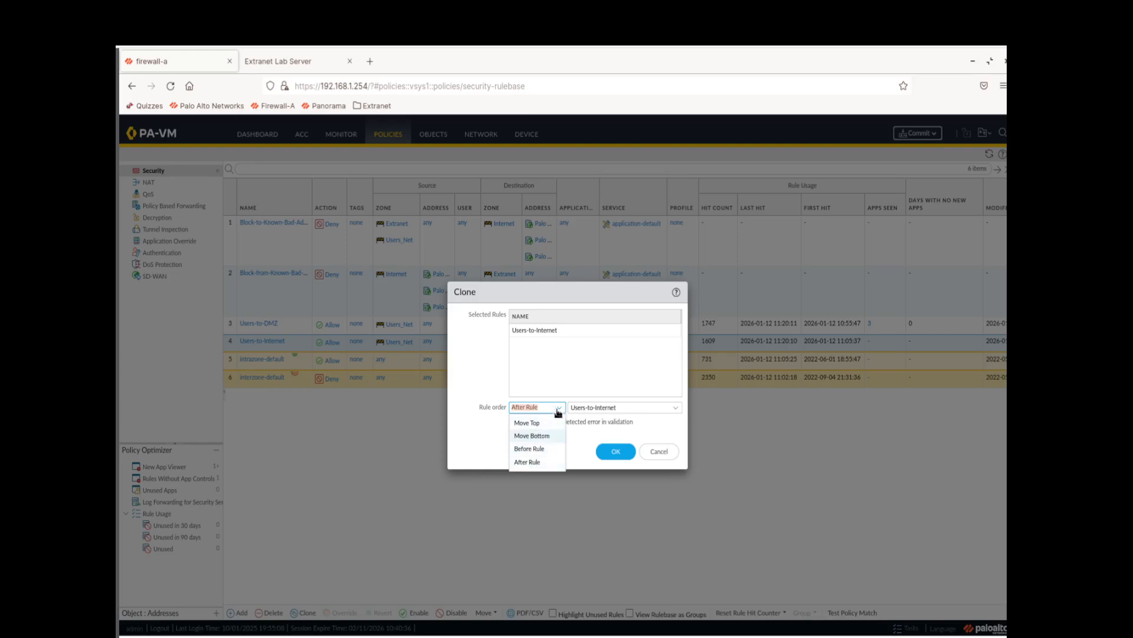
left_click(489, 378)
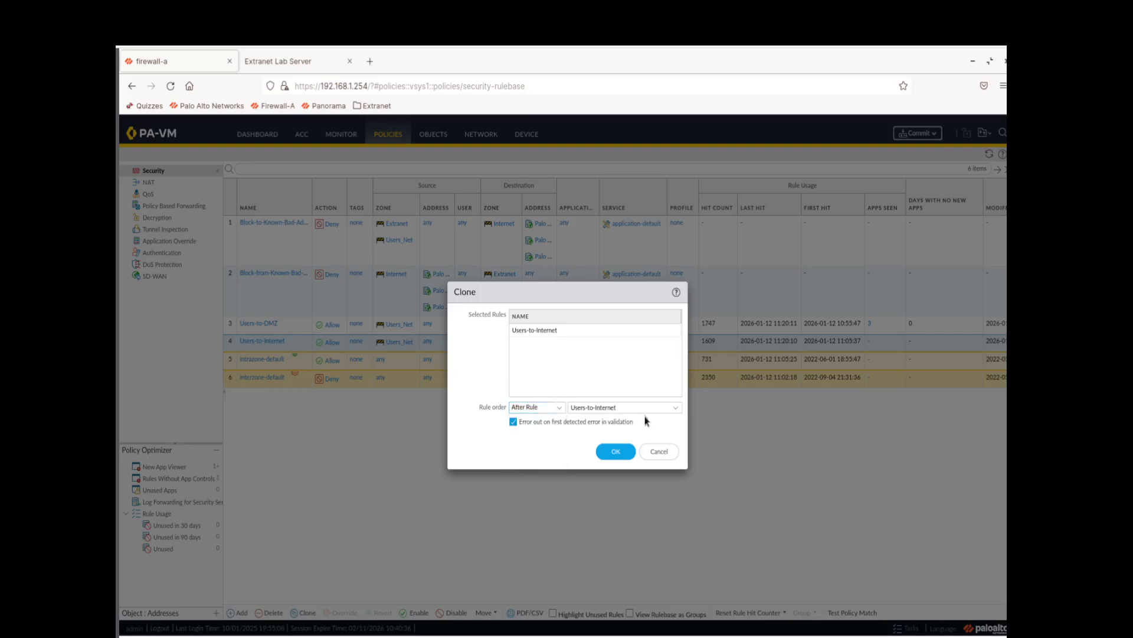
left_click(676, 408)
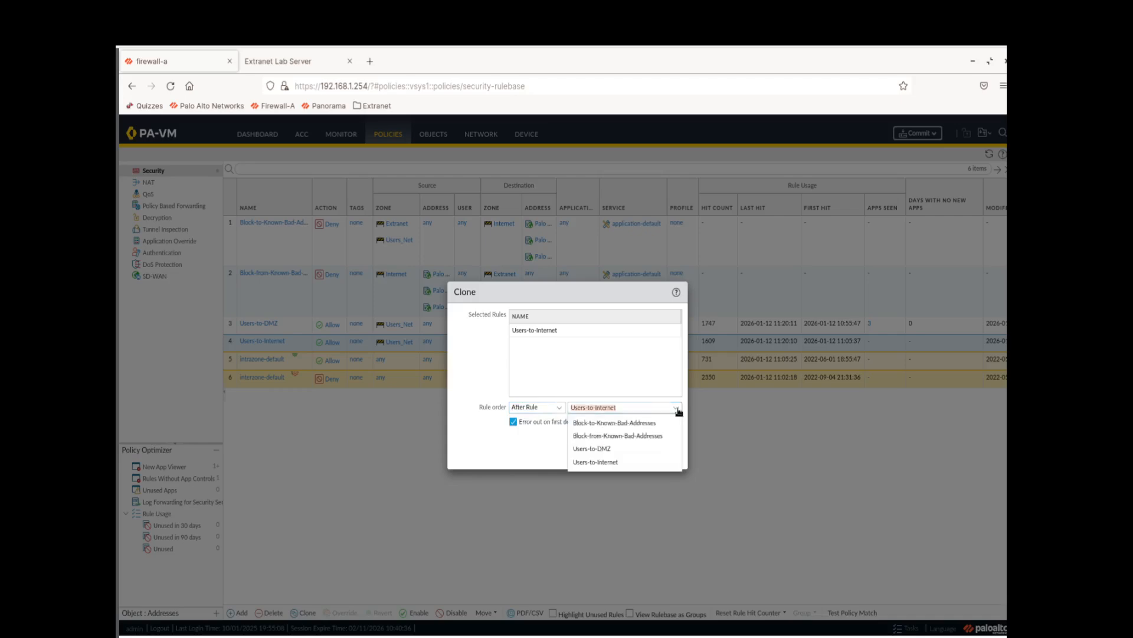
left_click(683, 366)
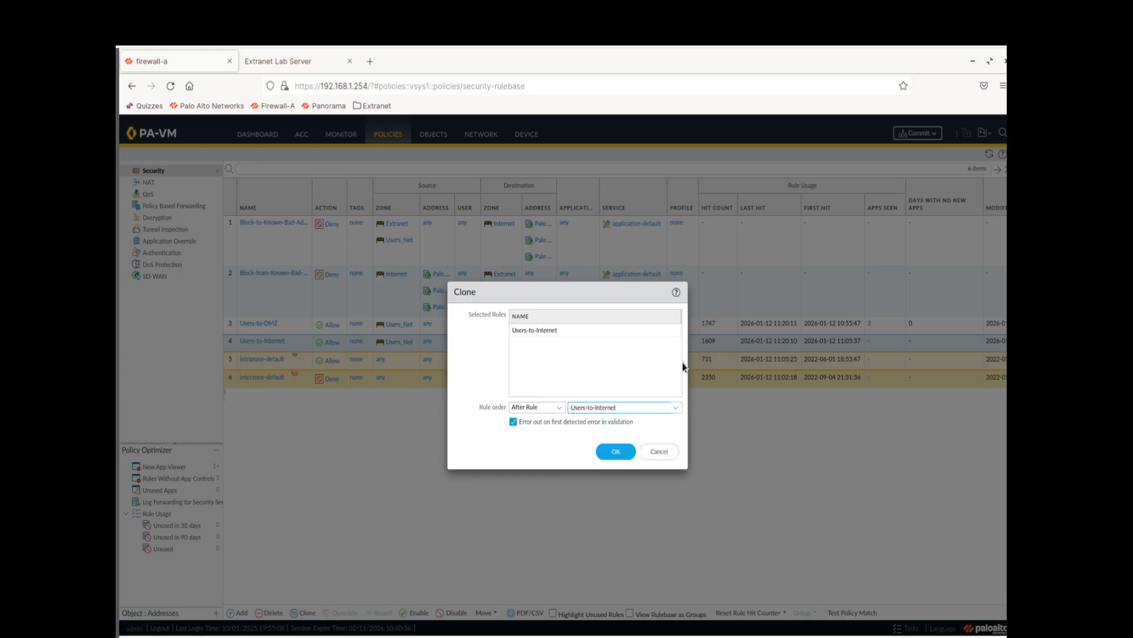
left_click(615, 452)
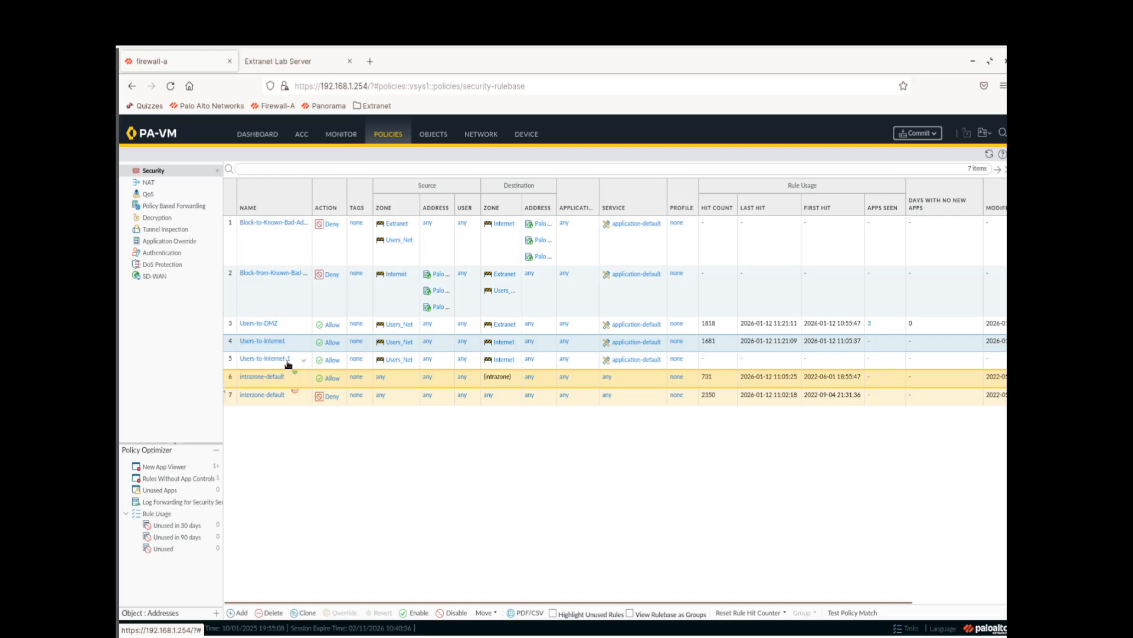
- Rename the cloned rule Extranet-to-Internet and replace Users_Net with Extranet in its description
left_click(264, 361)
left_click(253, 399)
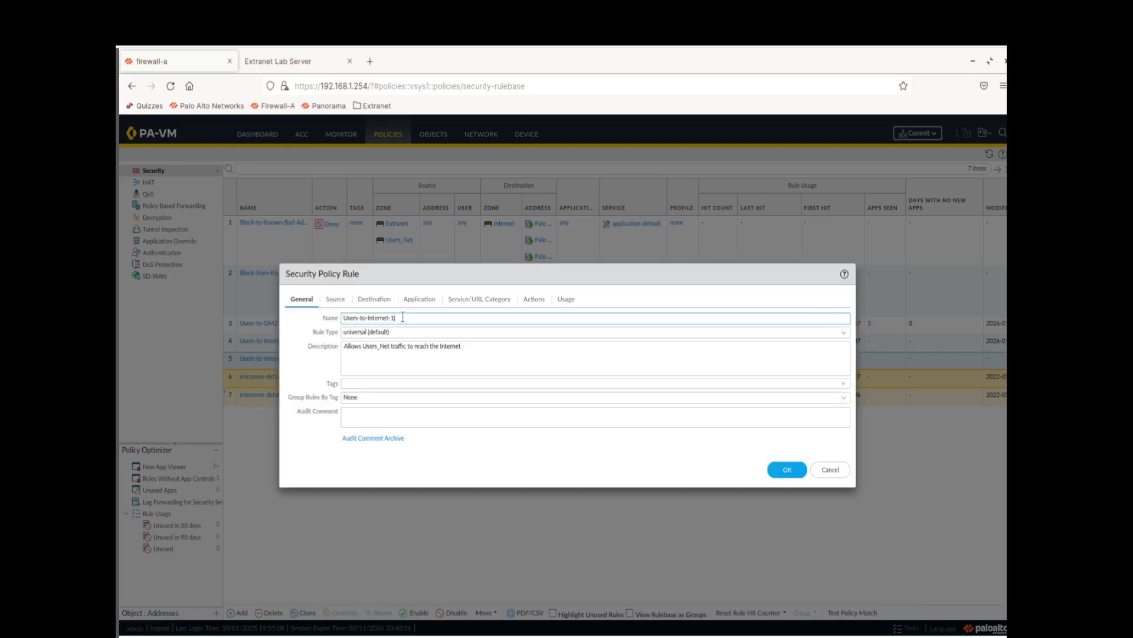
key("BackSpace")
double_click(352, 319)
key("BackSpace")
type("Extranet-to-Internet")
left_click(373, 348)
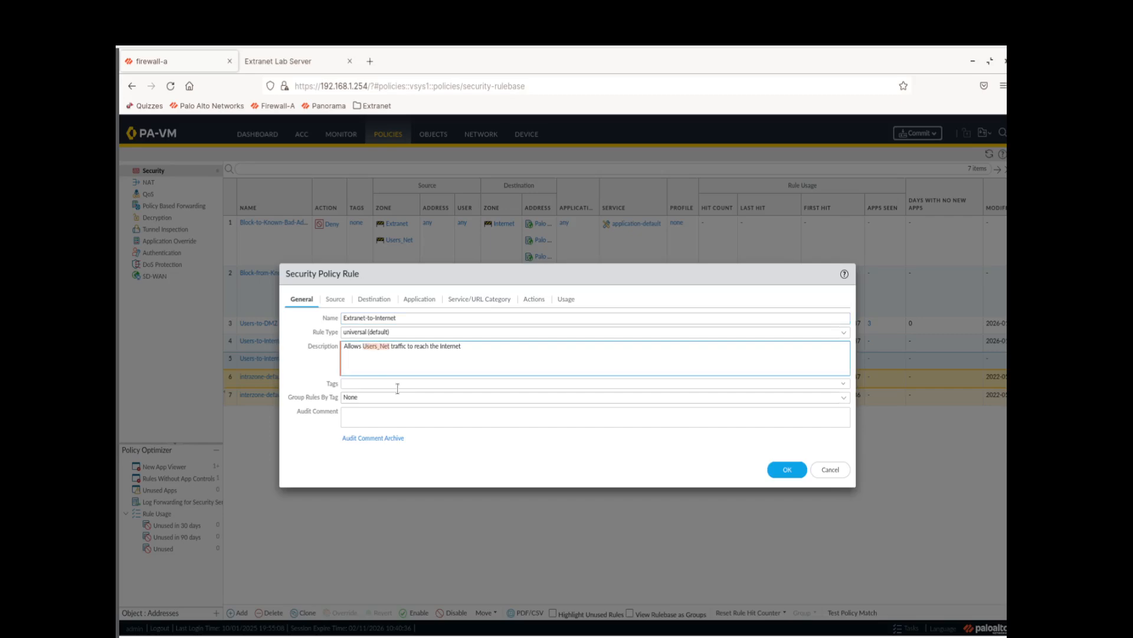
type("Extranet")
key("BackSpace")
- Replace the Users_Net source zone of the Extranet-to-Internet rule with Extranet
left_click(333, 300)
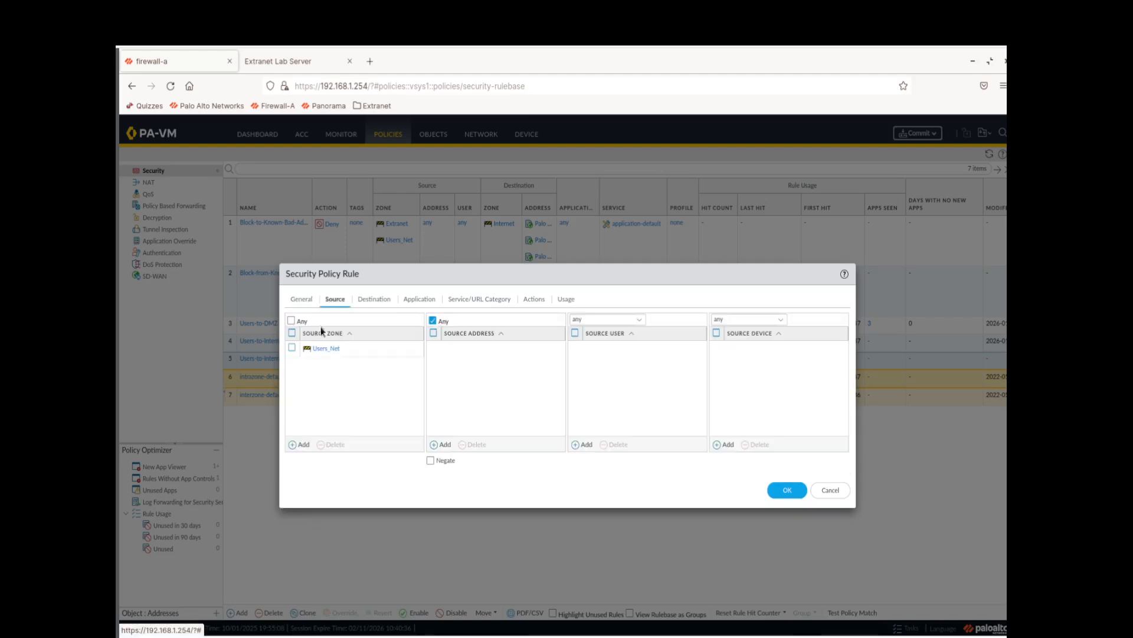
left_click(292, 348)
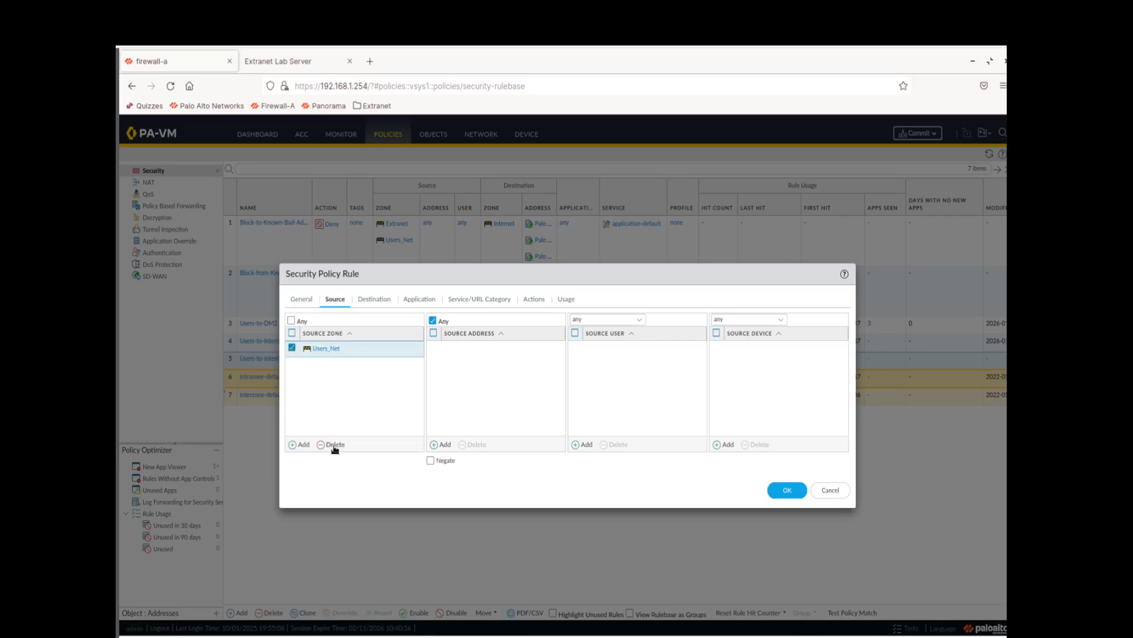
left_click(301, 444)
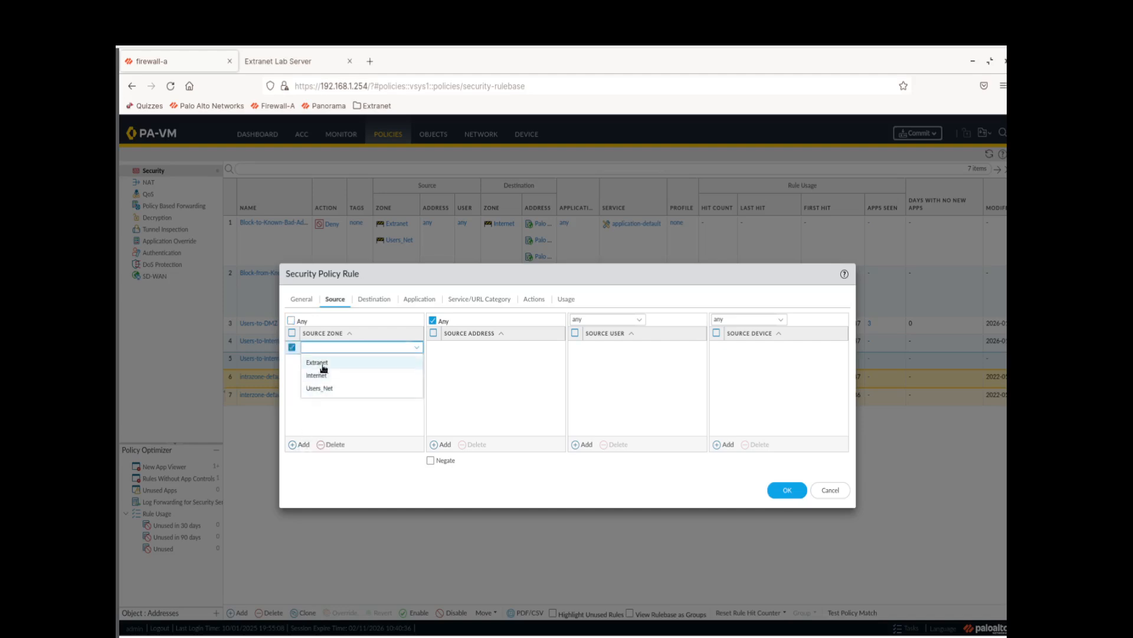
left_click(323, 358)
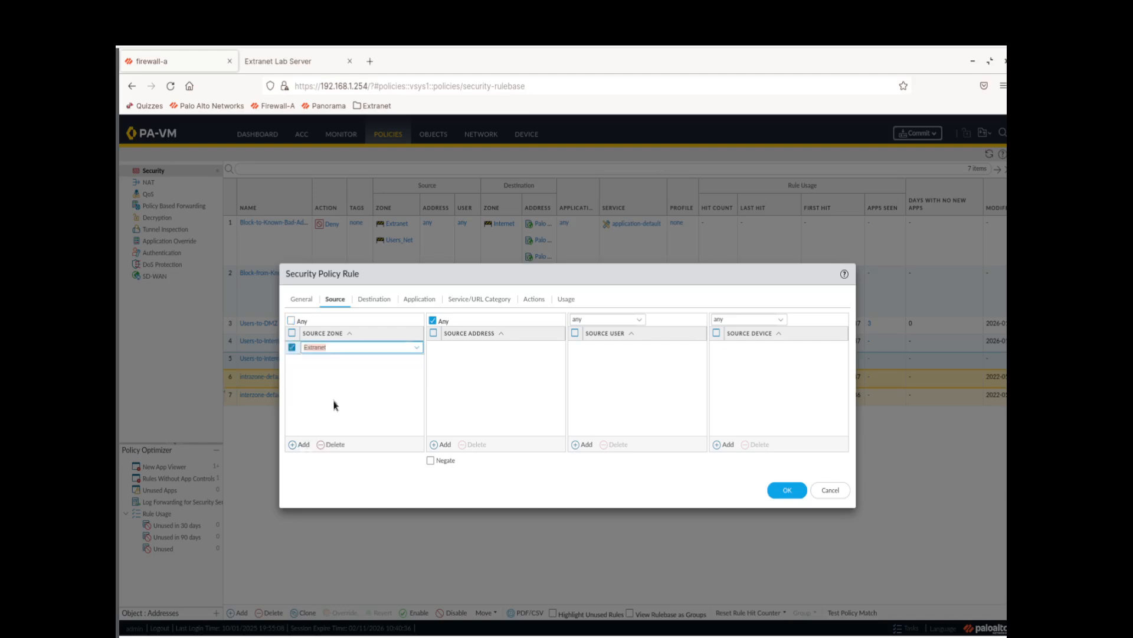
- Review the rule's destination, application, service, action and usage settings, and save the rule
left_click(375, 299)
left_click(423, 300)
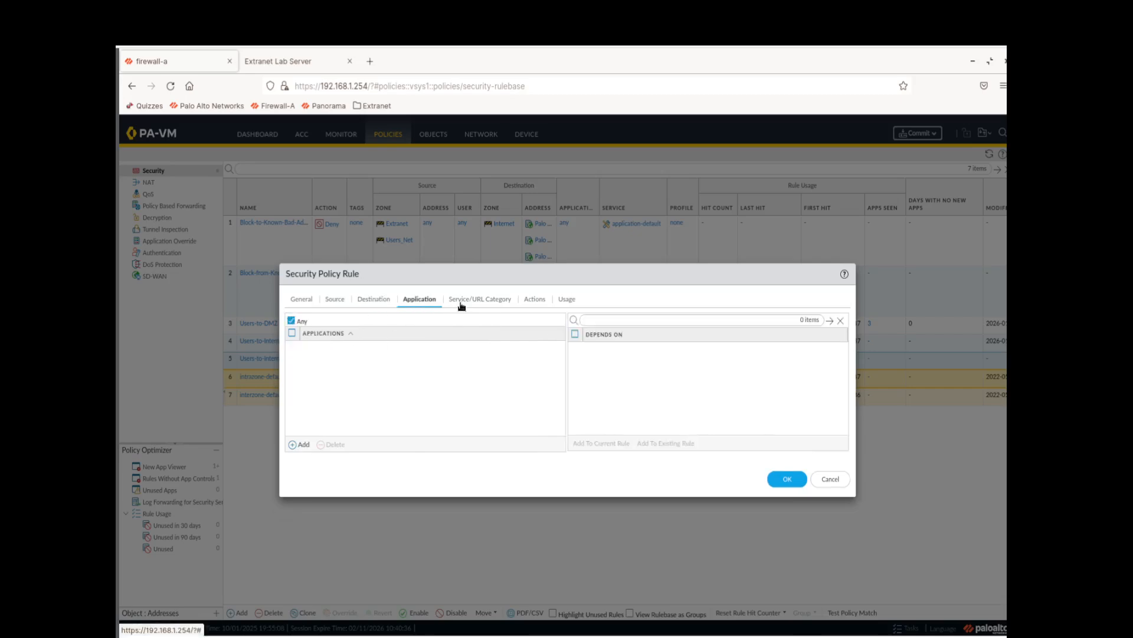
left_click(483, 300)
left_click(534, 300)
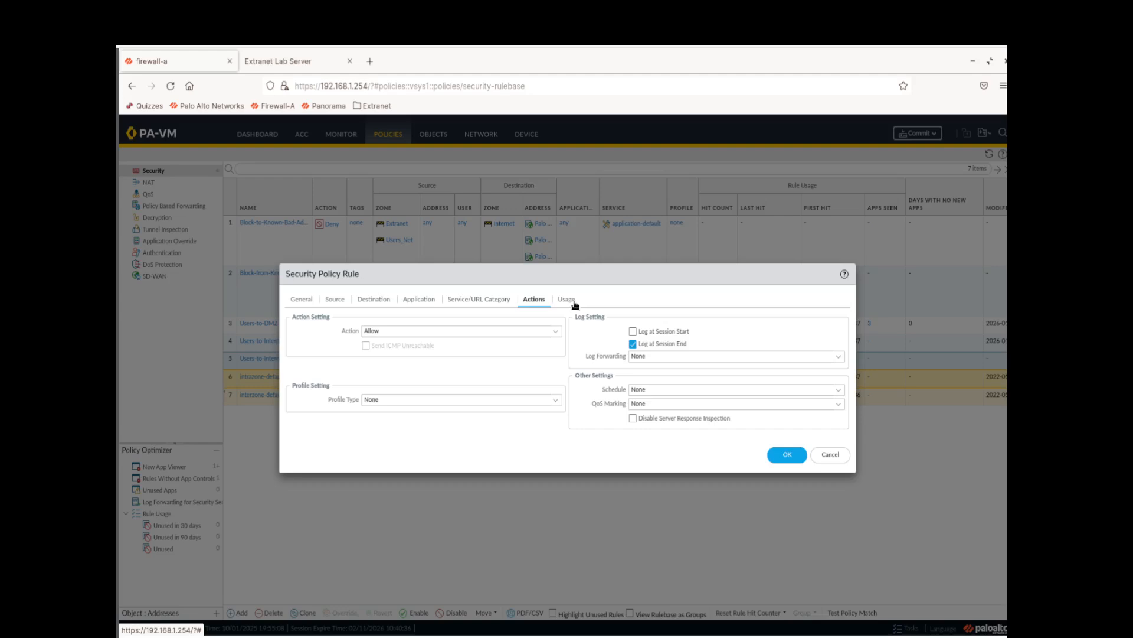
left_click(566, 301)
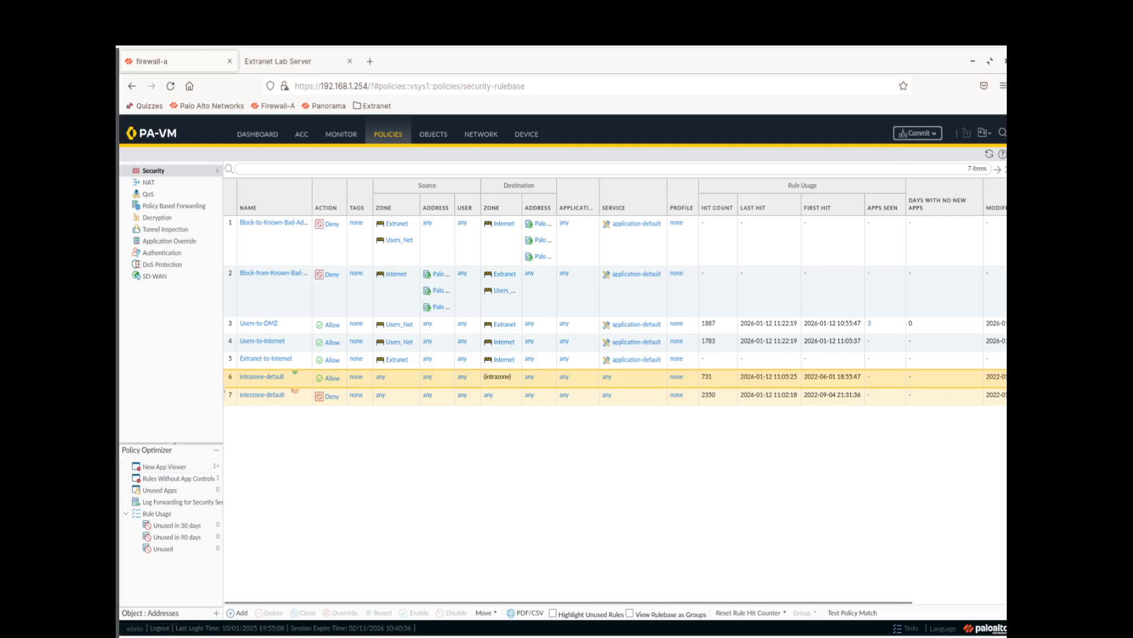
- Commit all changes to the firewall, close the commit status, and open the traffic log
left_click(918, 132)
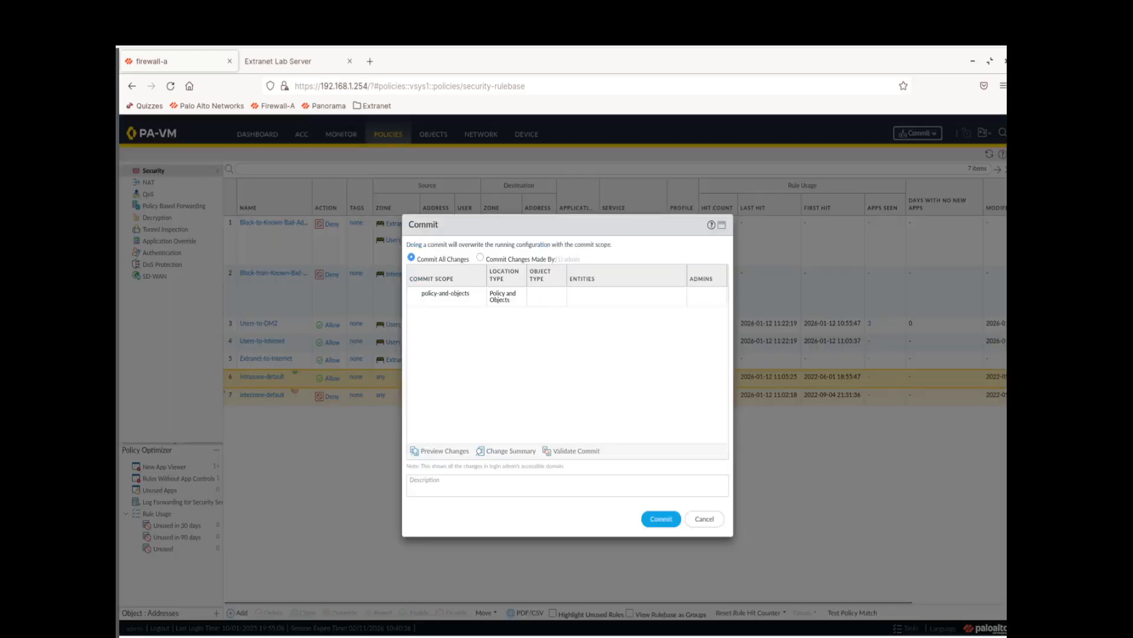
left_click(660, 518)
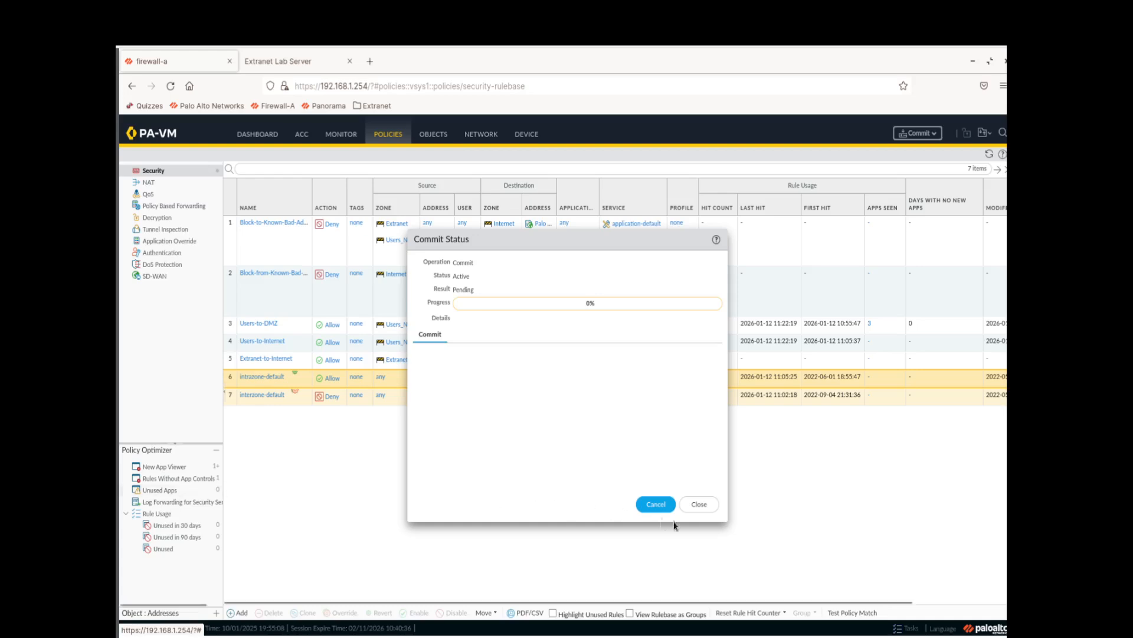
left_click(707, 506)
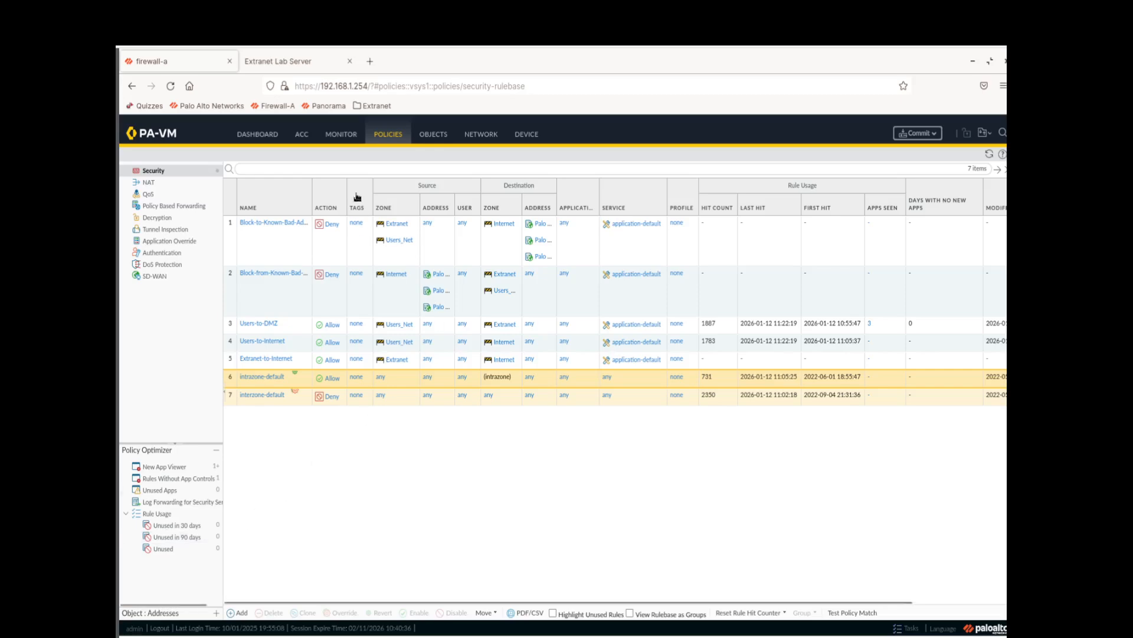
left_click(349, 145)
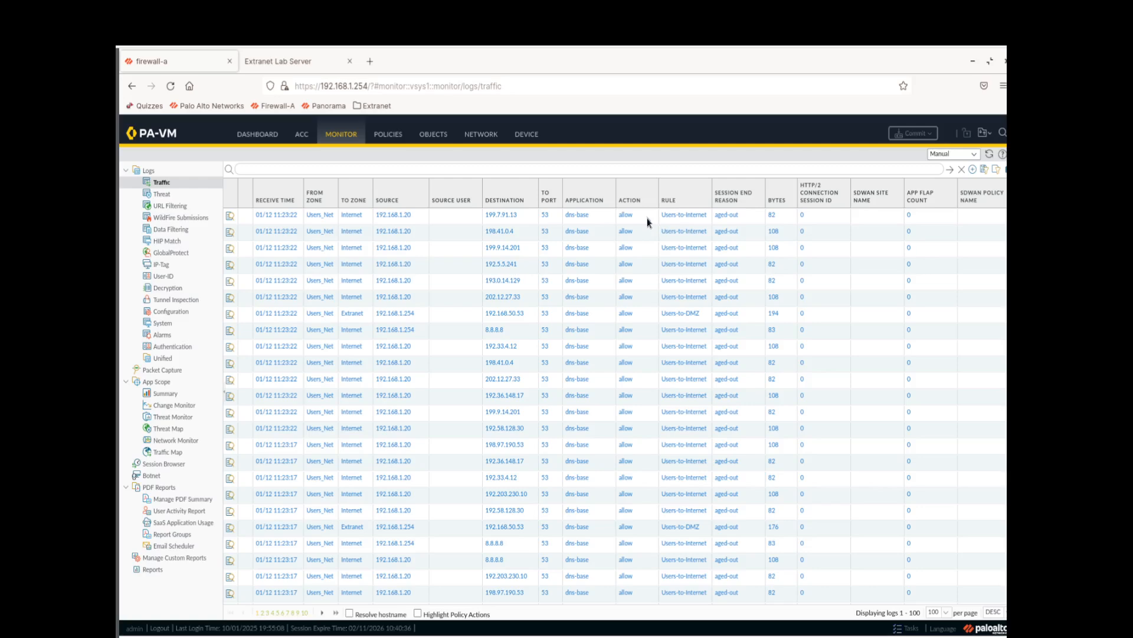
- Switch to the client's terminal, repeat the ping to 8.8.8.8, and stop it after a few packets
left_click(323, 637)
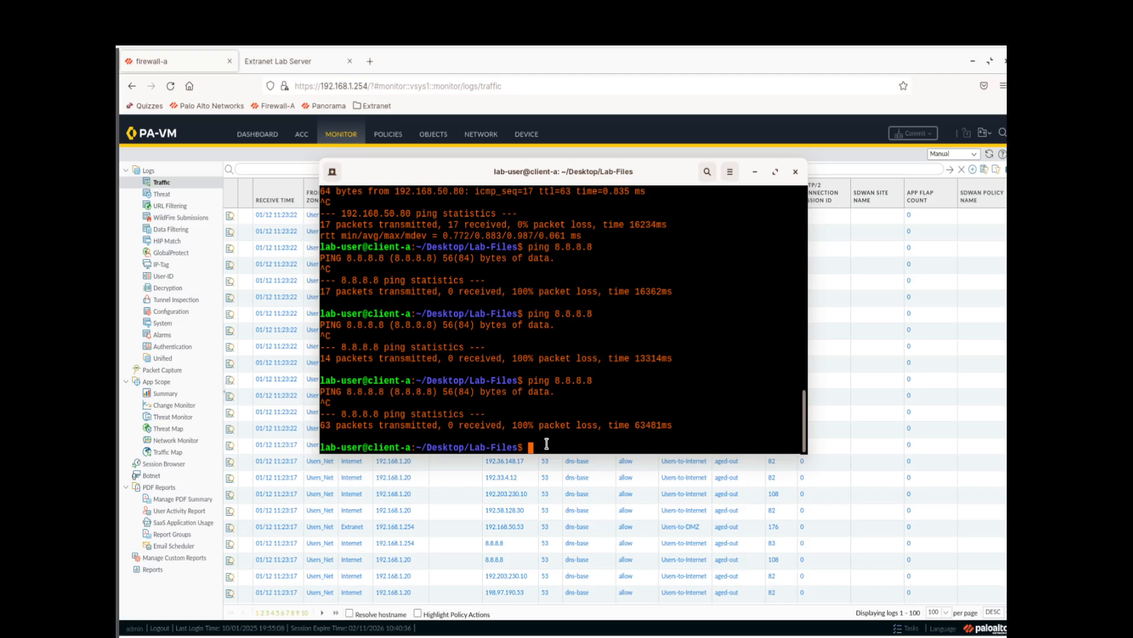
type("p")
key("Up")
key("Return")
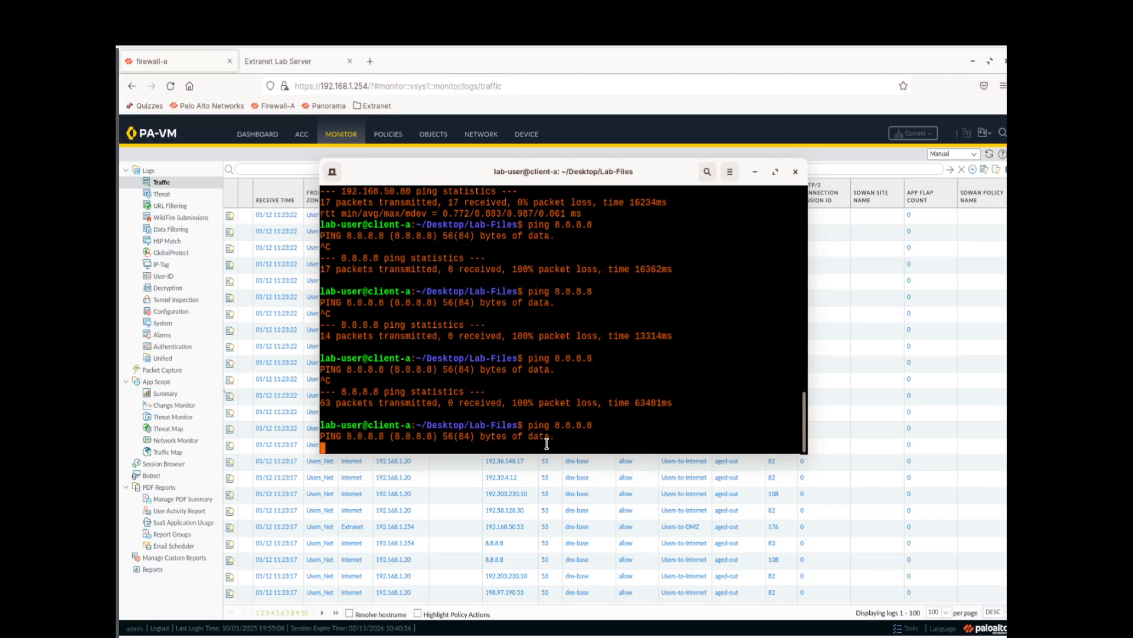
key("ctrl+c")
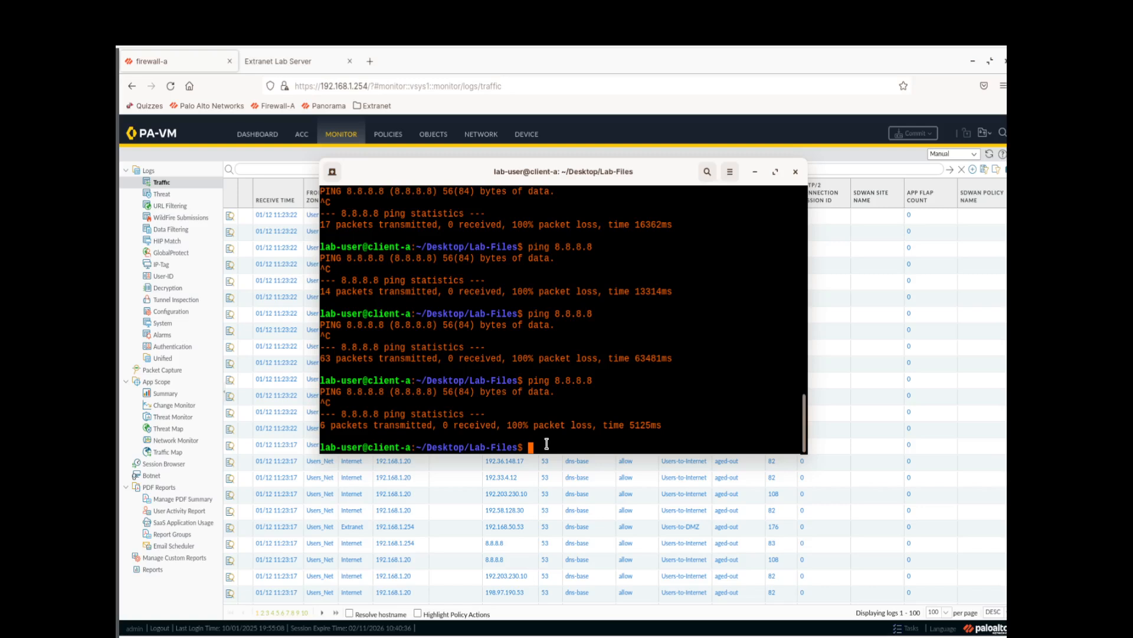
- Try to log in over SSH as admin at 192.168.50.80, accepting the host key and entering the account password
type("ssh admin@192.168.50.80")
key("Return")
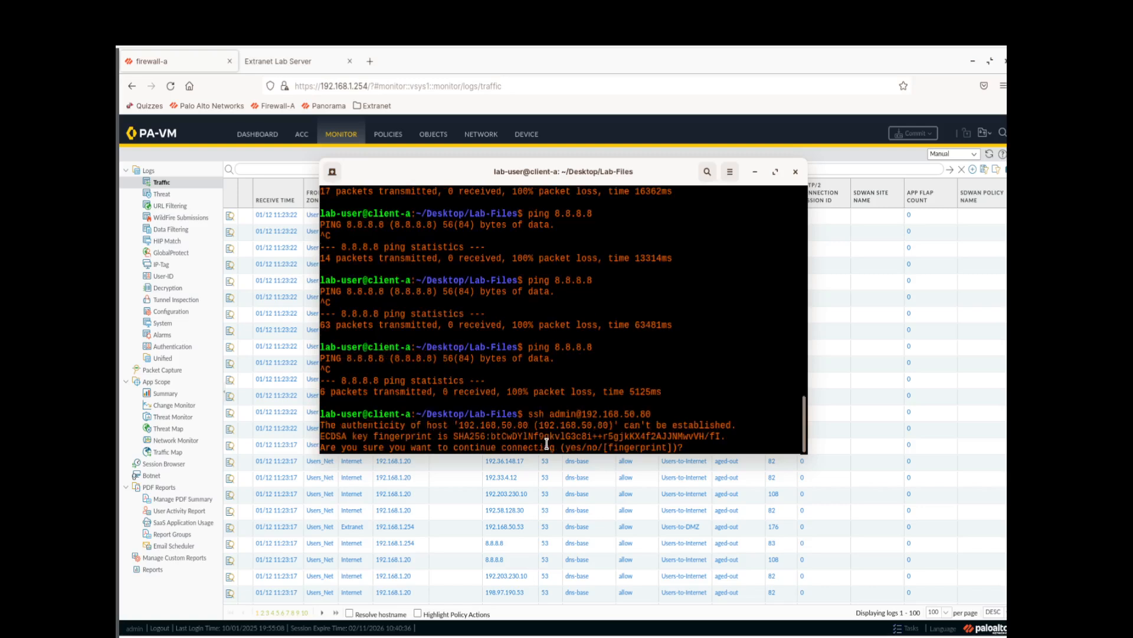
type("yes")
key("Return")
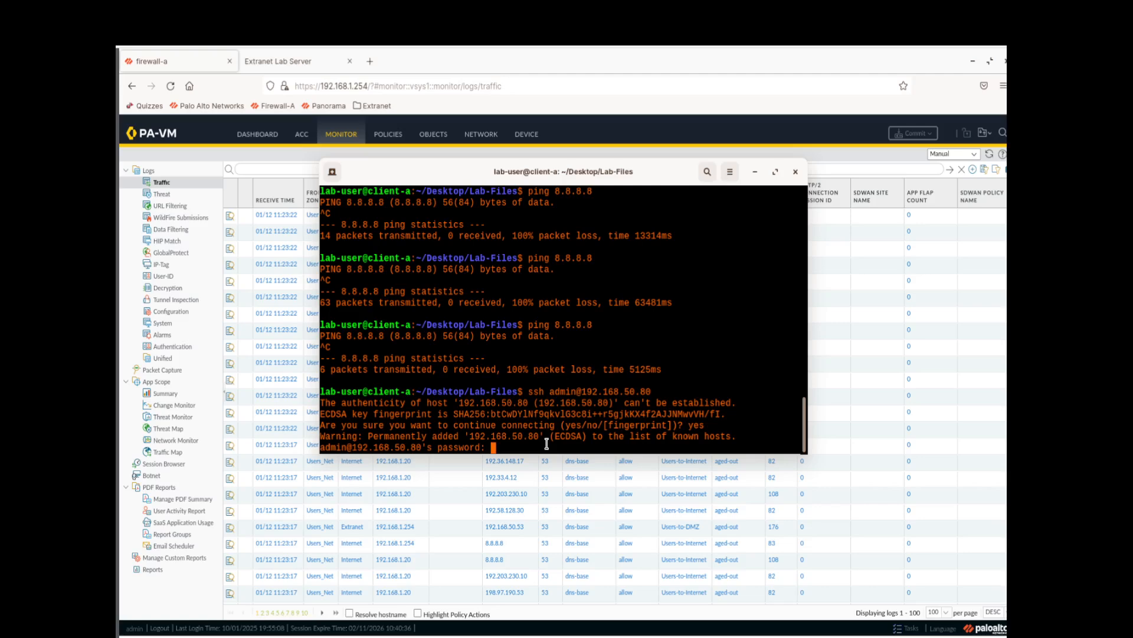
key("Return")
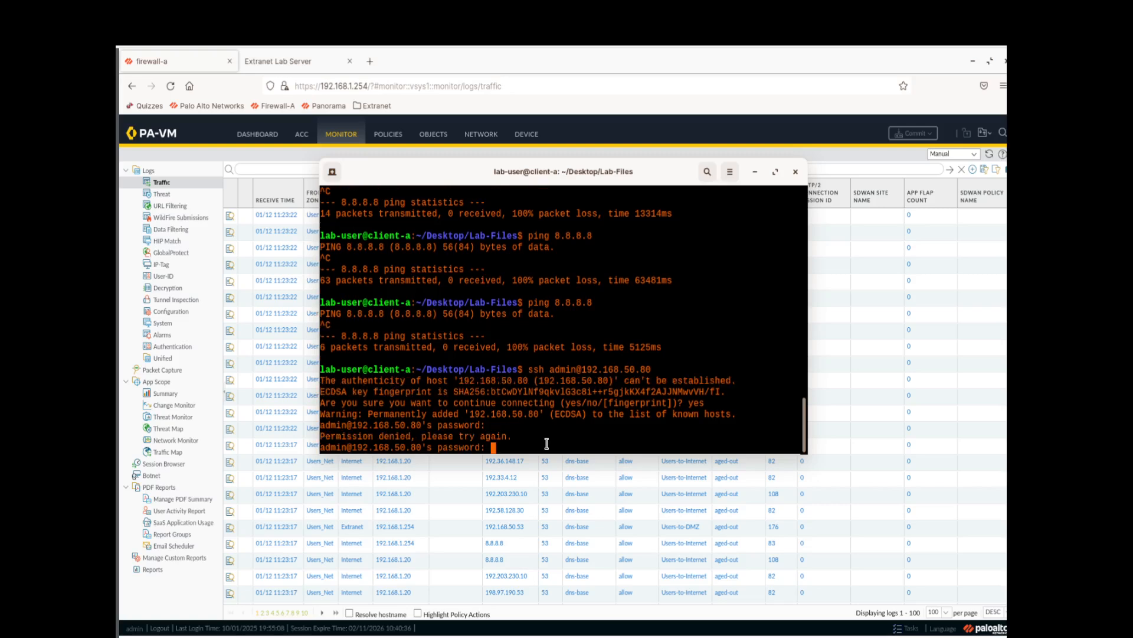
key("Return")
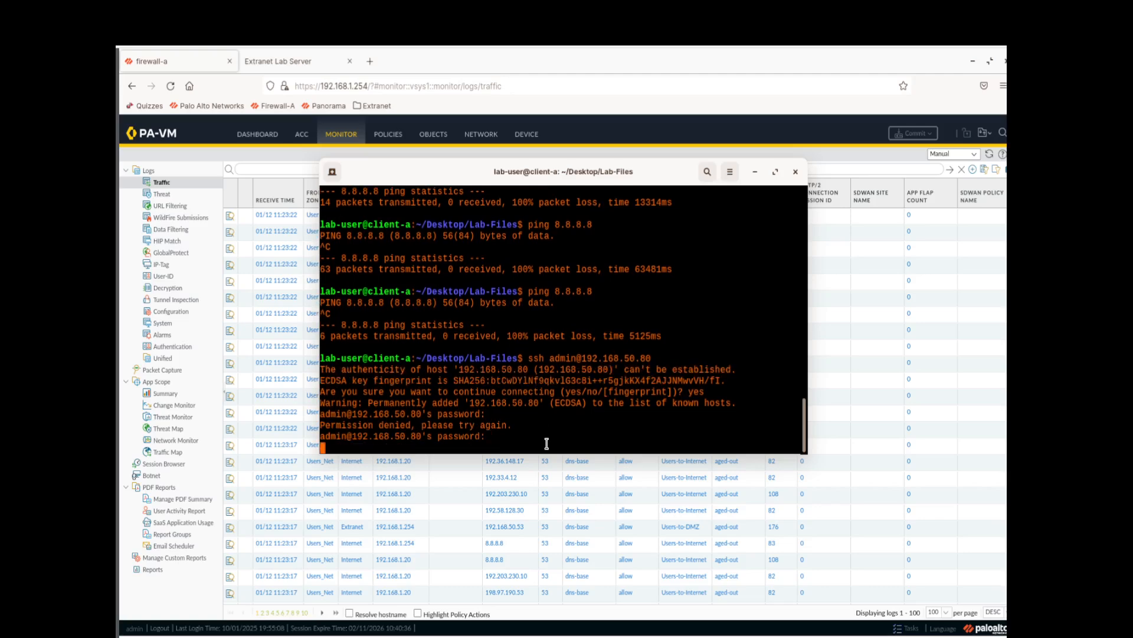
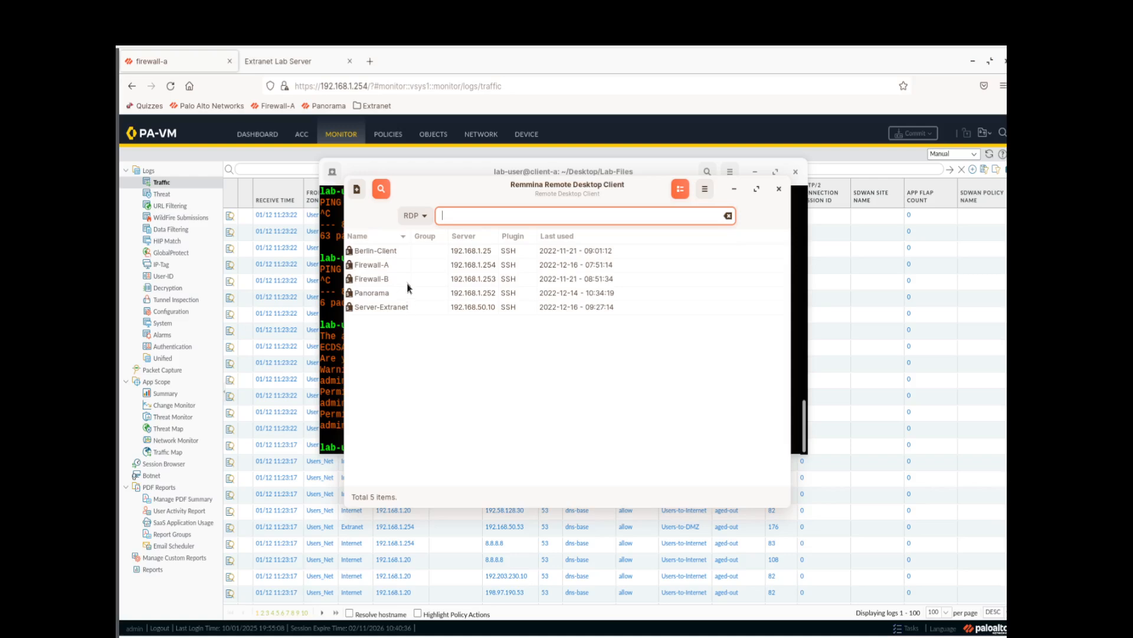
- Open the Server-Extranet SSH connection from Remmina and start a ping to 8.8.8.8 there
double_click(394, 309)
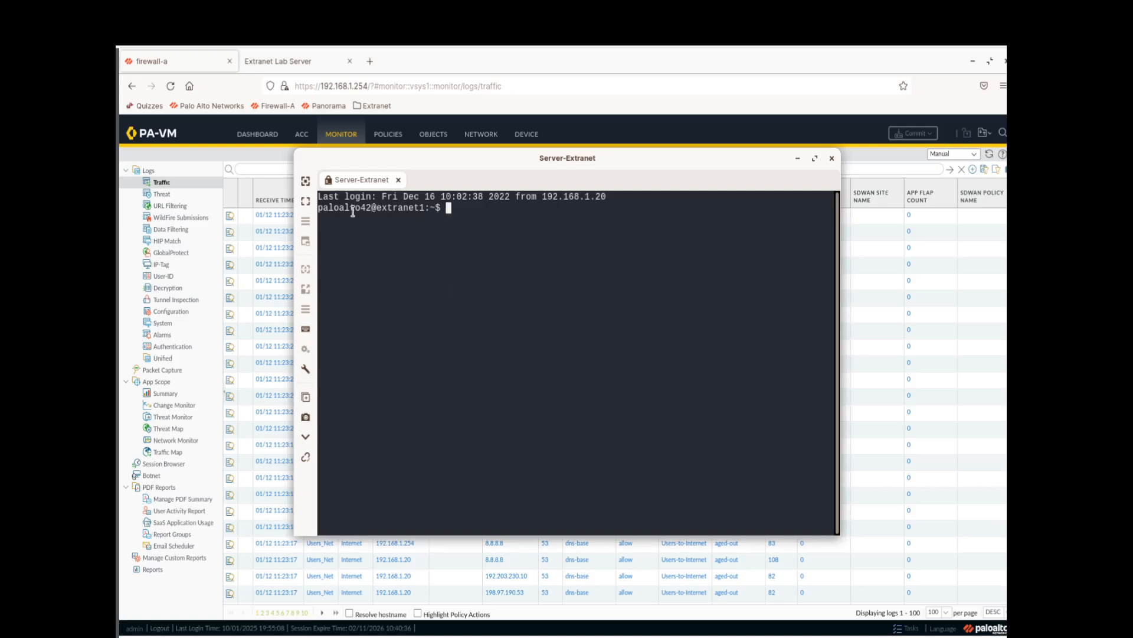
left_click_drag(329, 208, 425, 211)
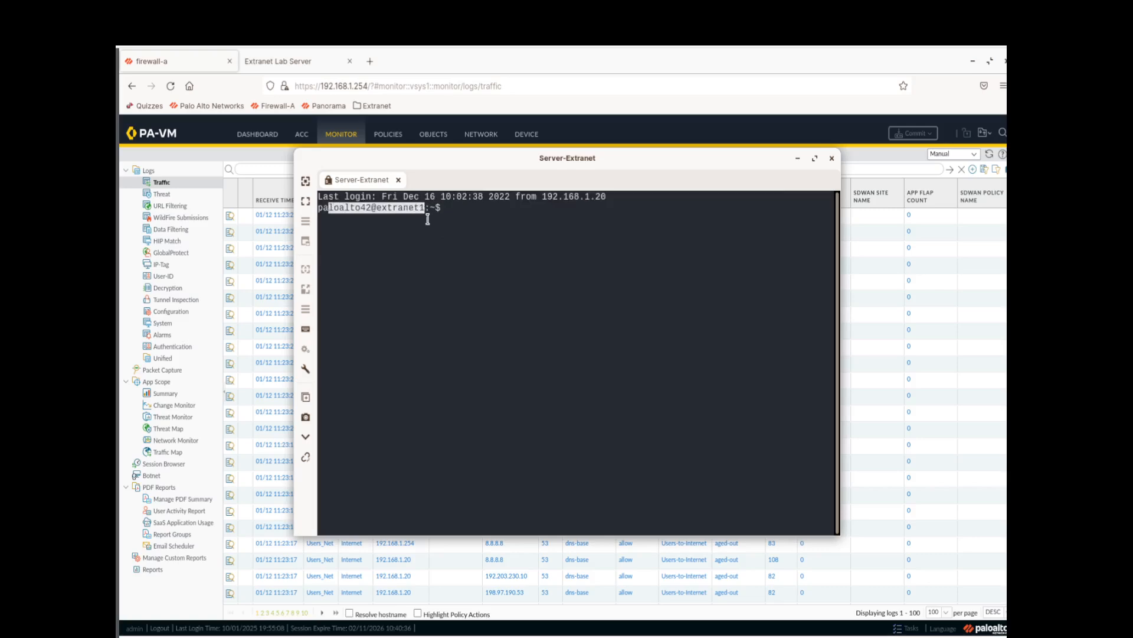
left_click(463, 216)
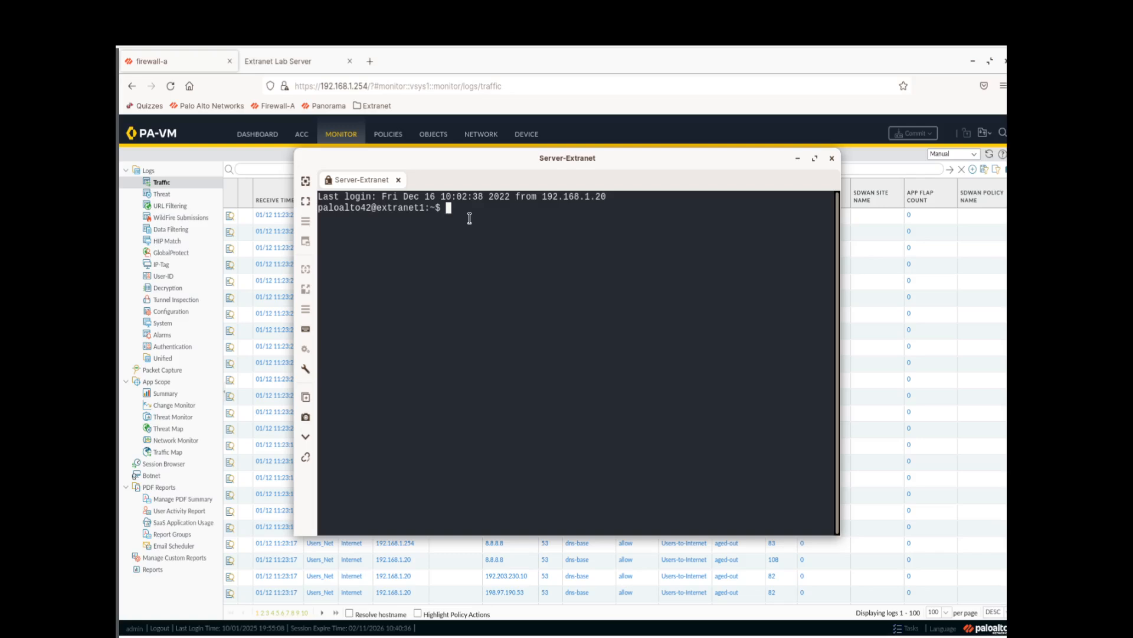
type("ping 8.8.8.8")
key("Return")
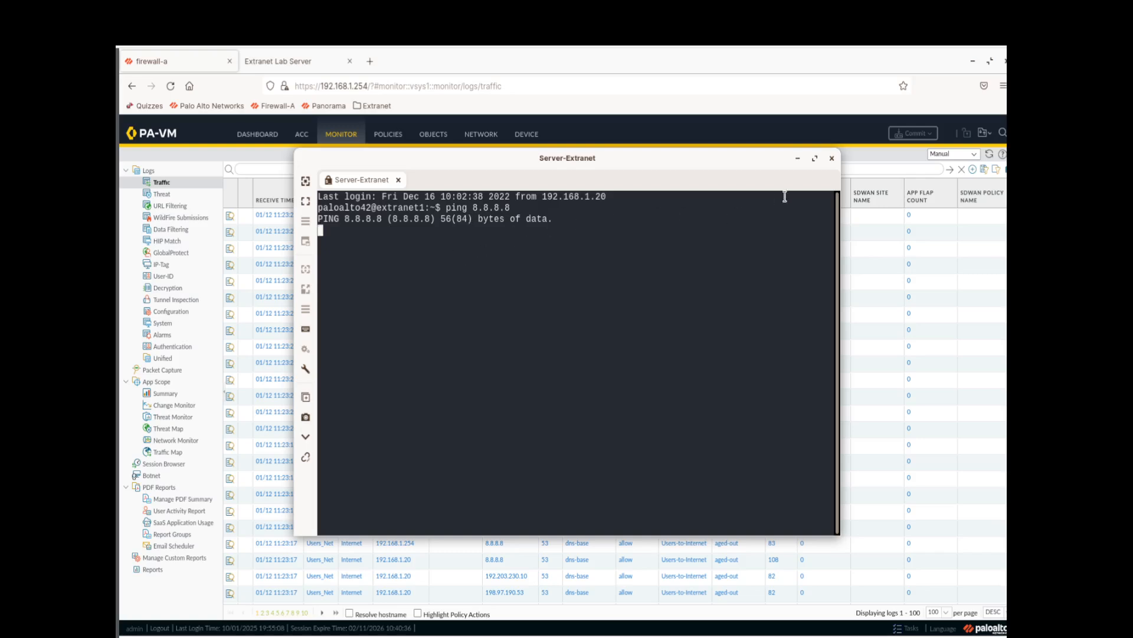
- Minimize the Server-Extranet session, close the Remmina connection list, and minimize the terminal to return to the traffic log
left_click(798, 161)
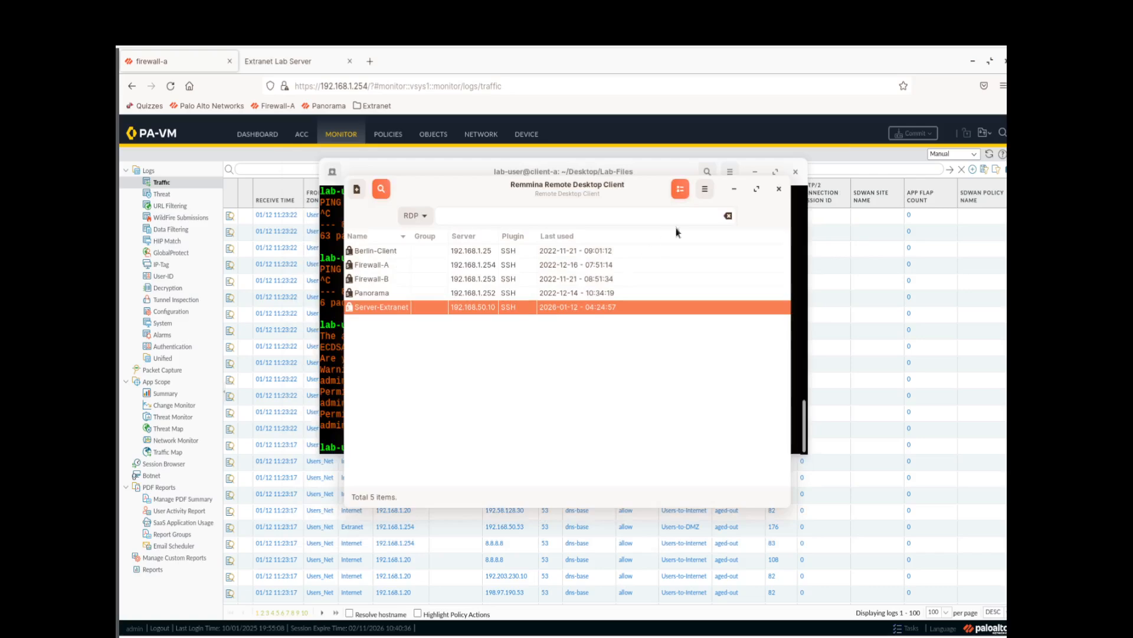
left_click(779, 188)
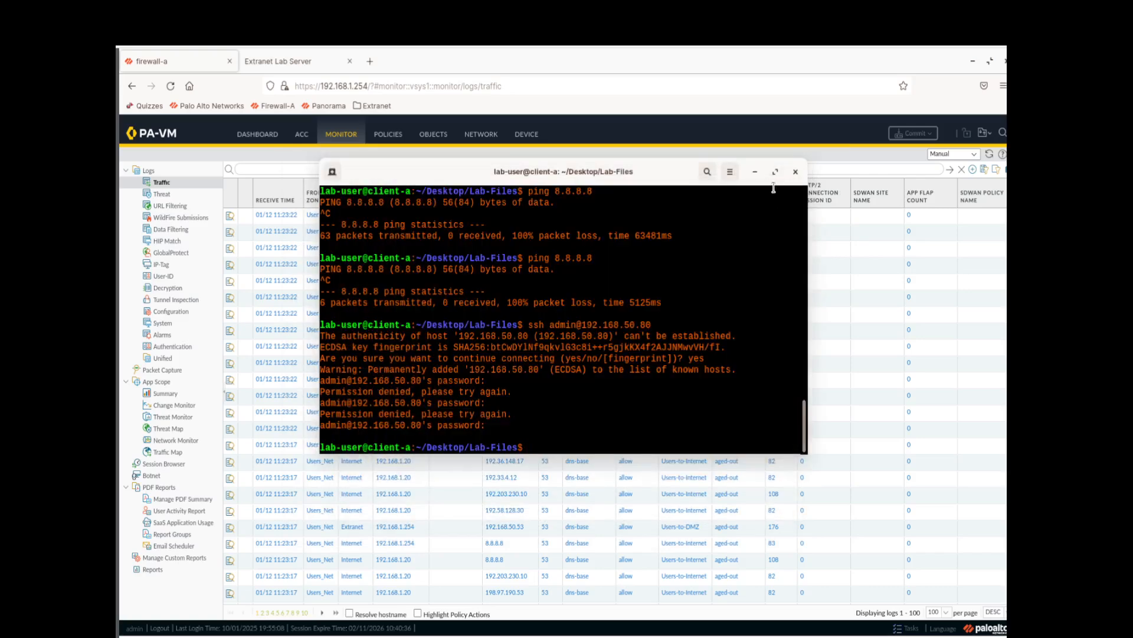
left_click(755, 172)
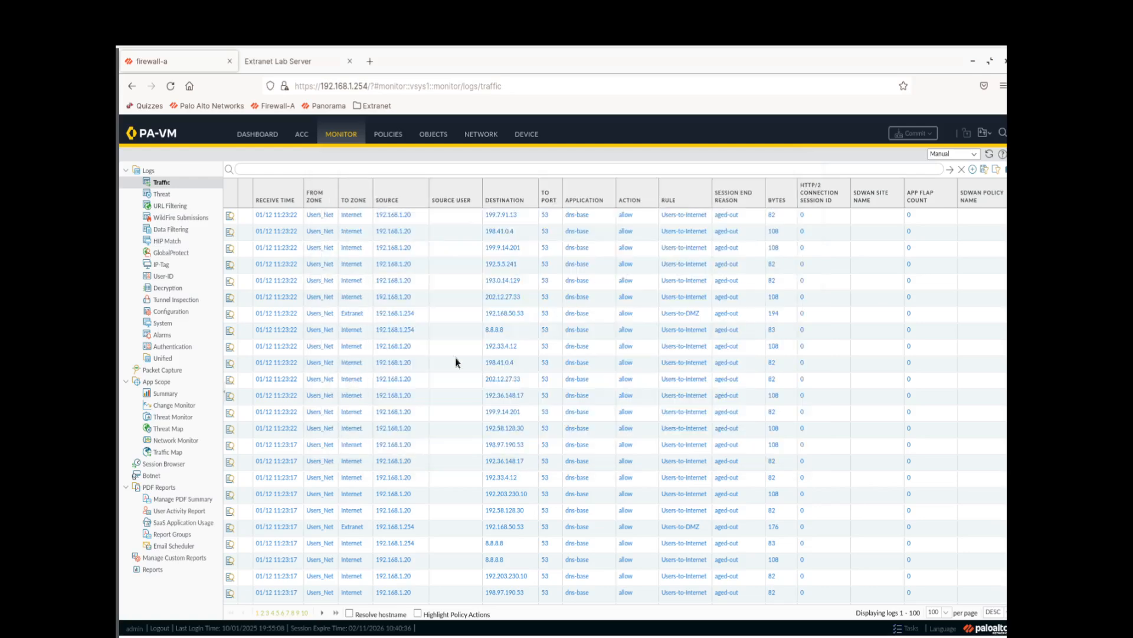